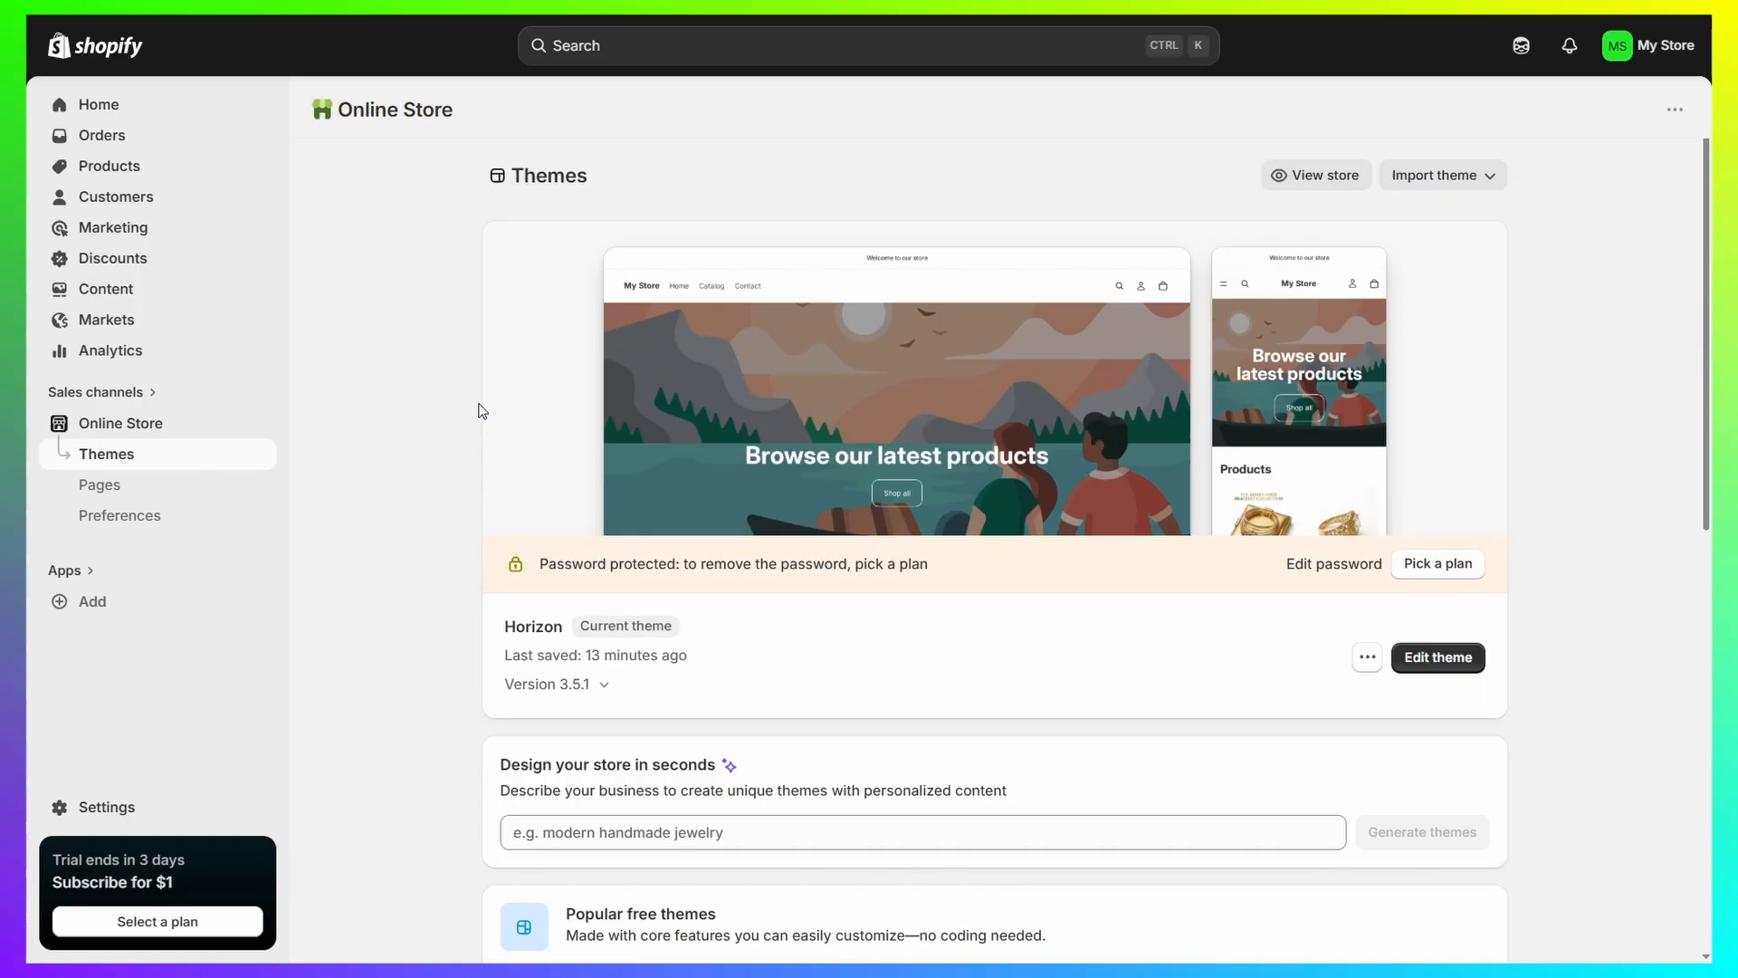
# Open the Horizon theme for editing and switch from the home page to the Default product template.
pyautogui.click(1439, 661)
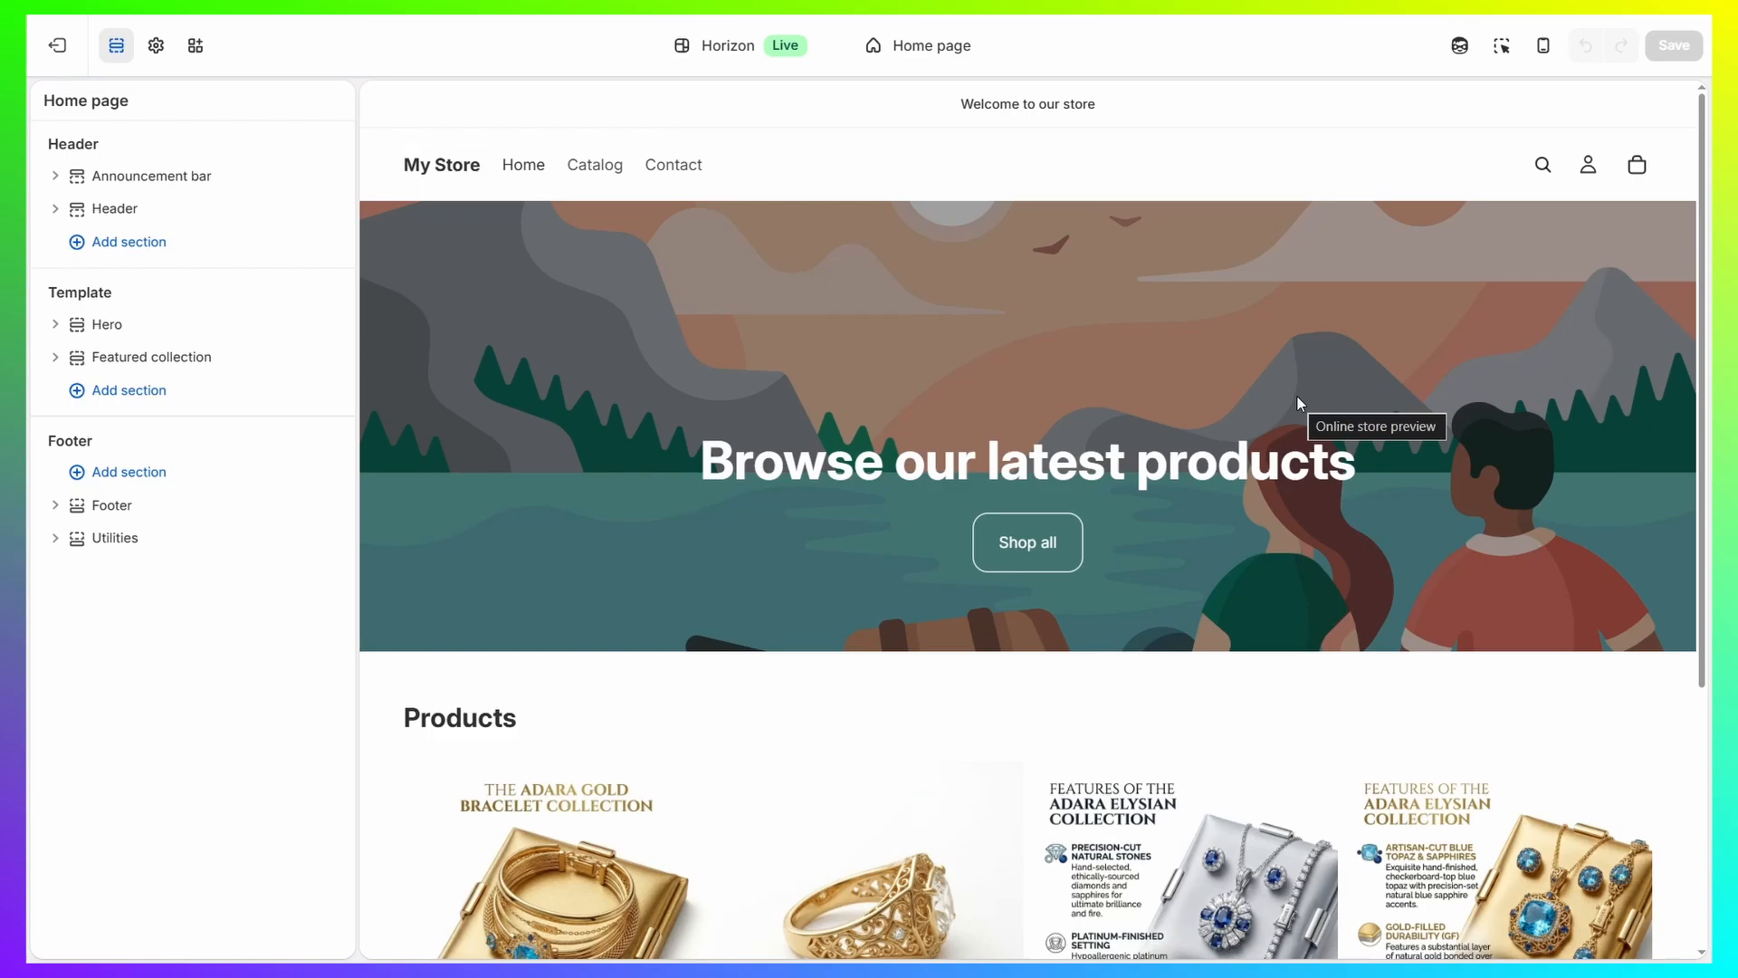
pyautogui.click(961, 52)
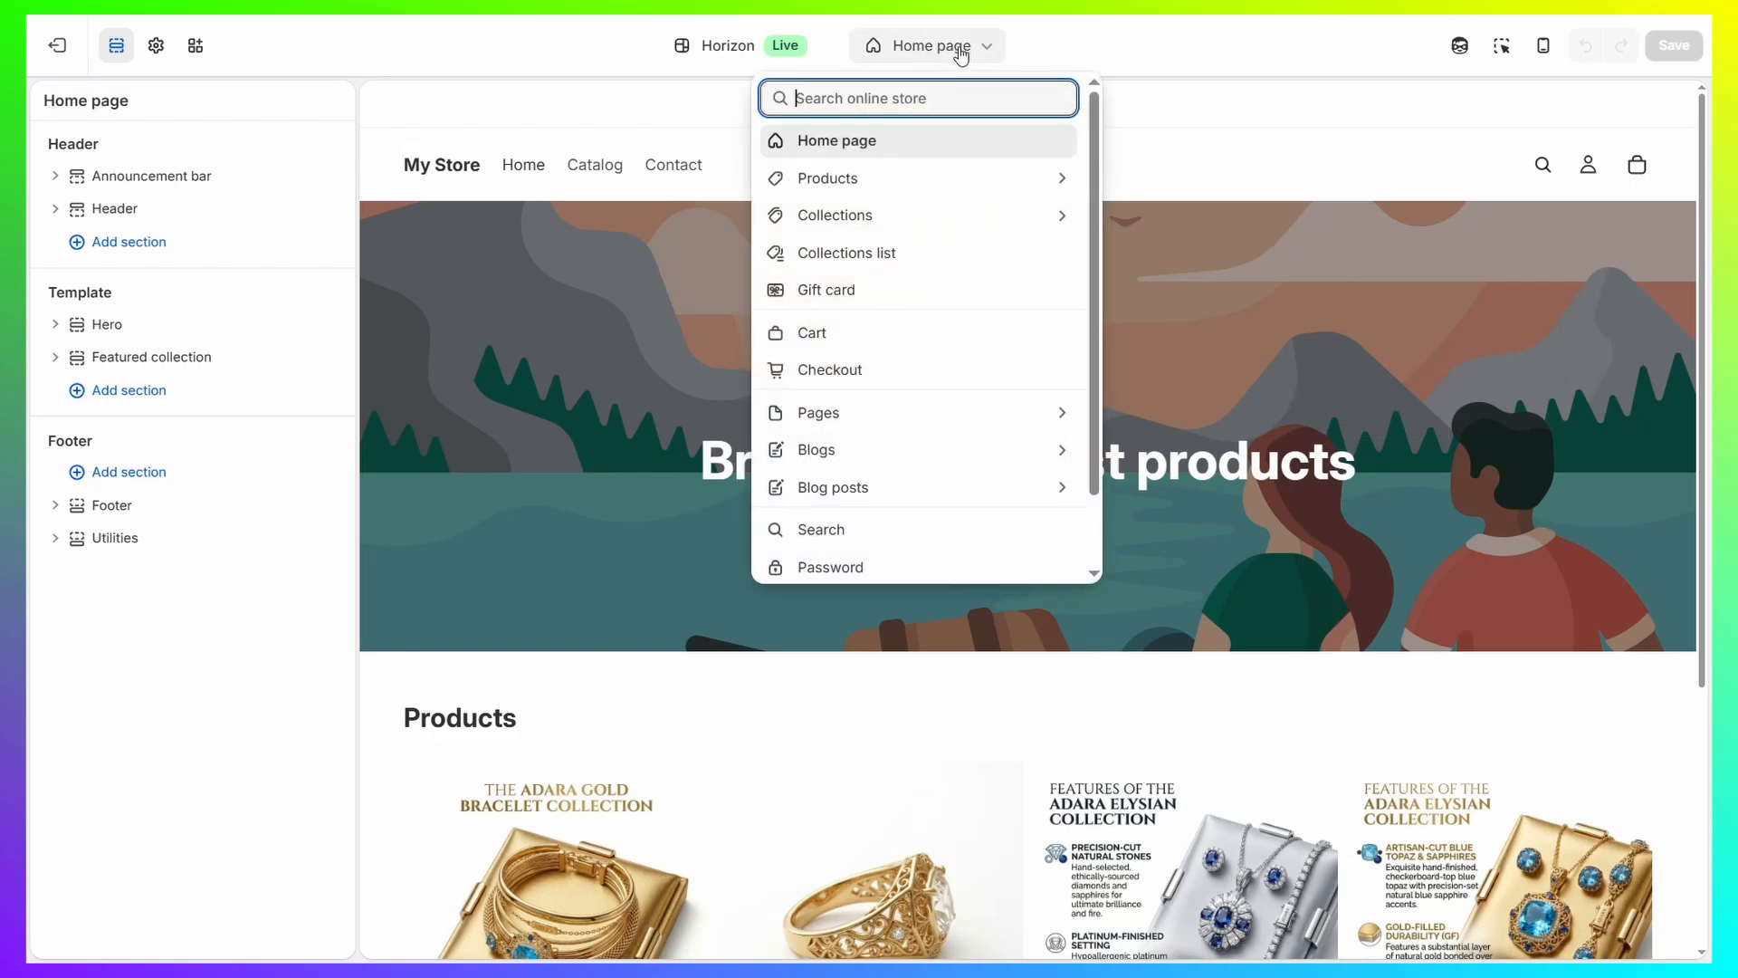
pyautogui.click(848, 180)
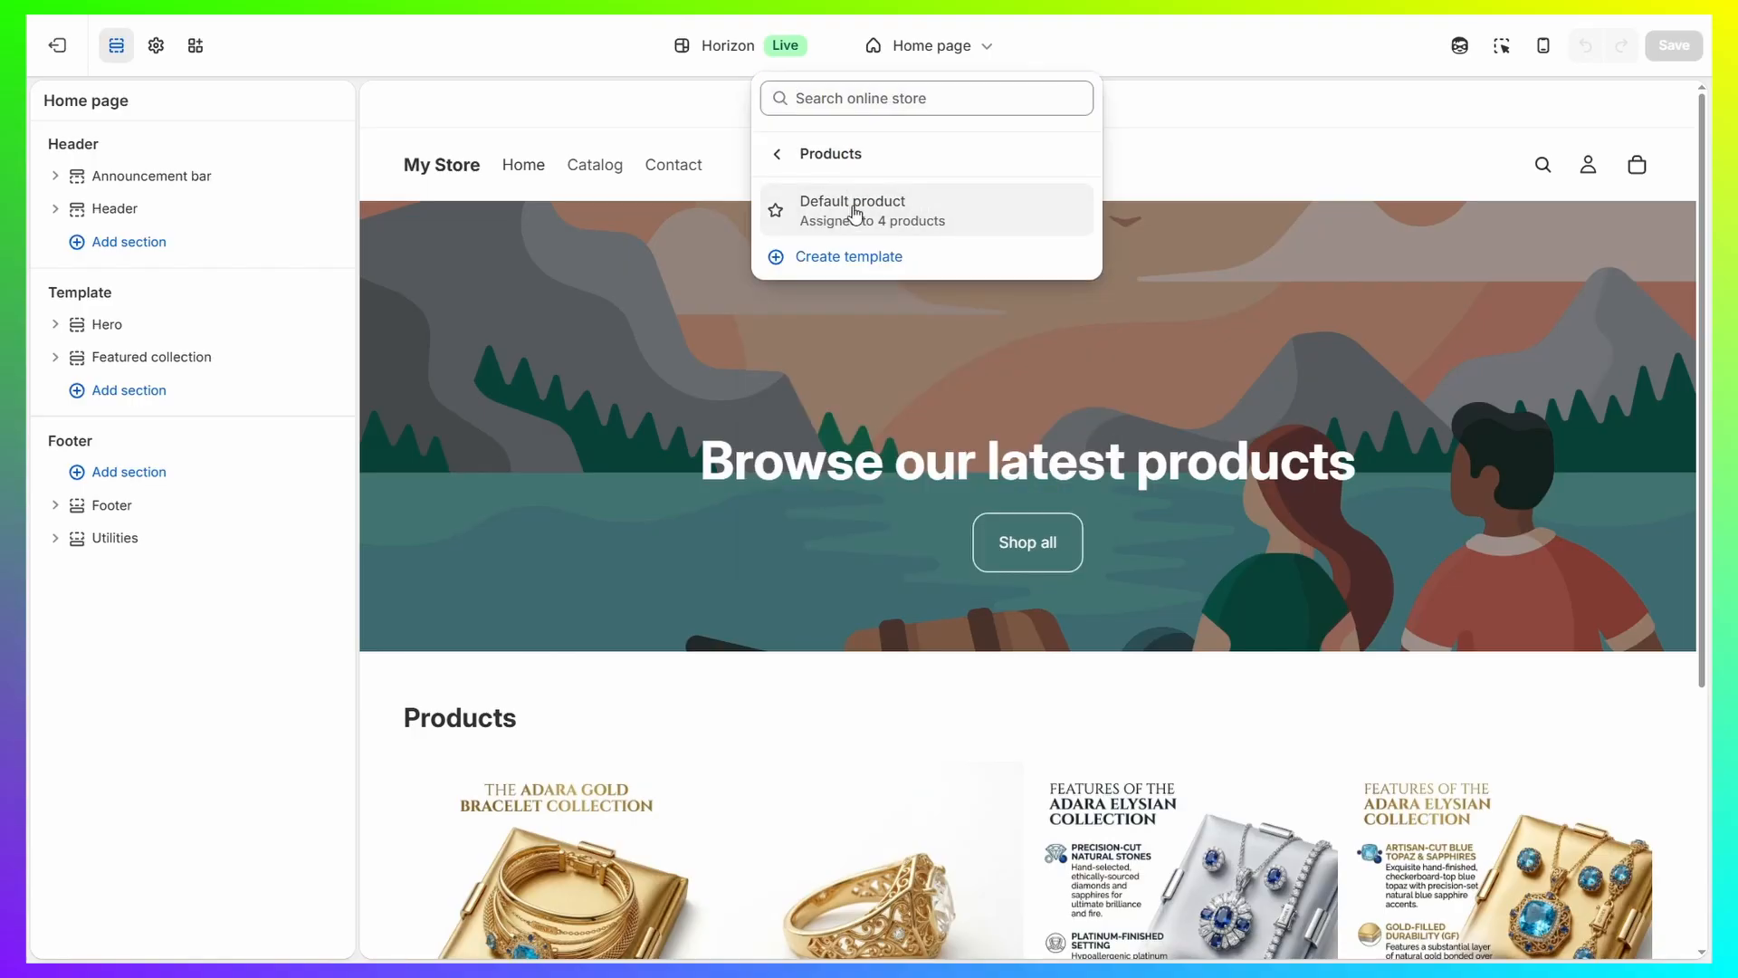
pyautogui.click(847, 210)
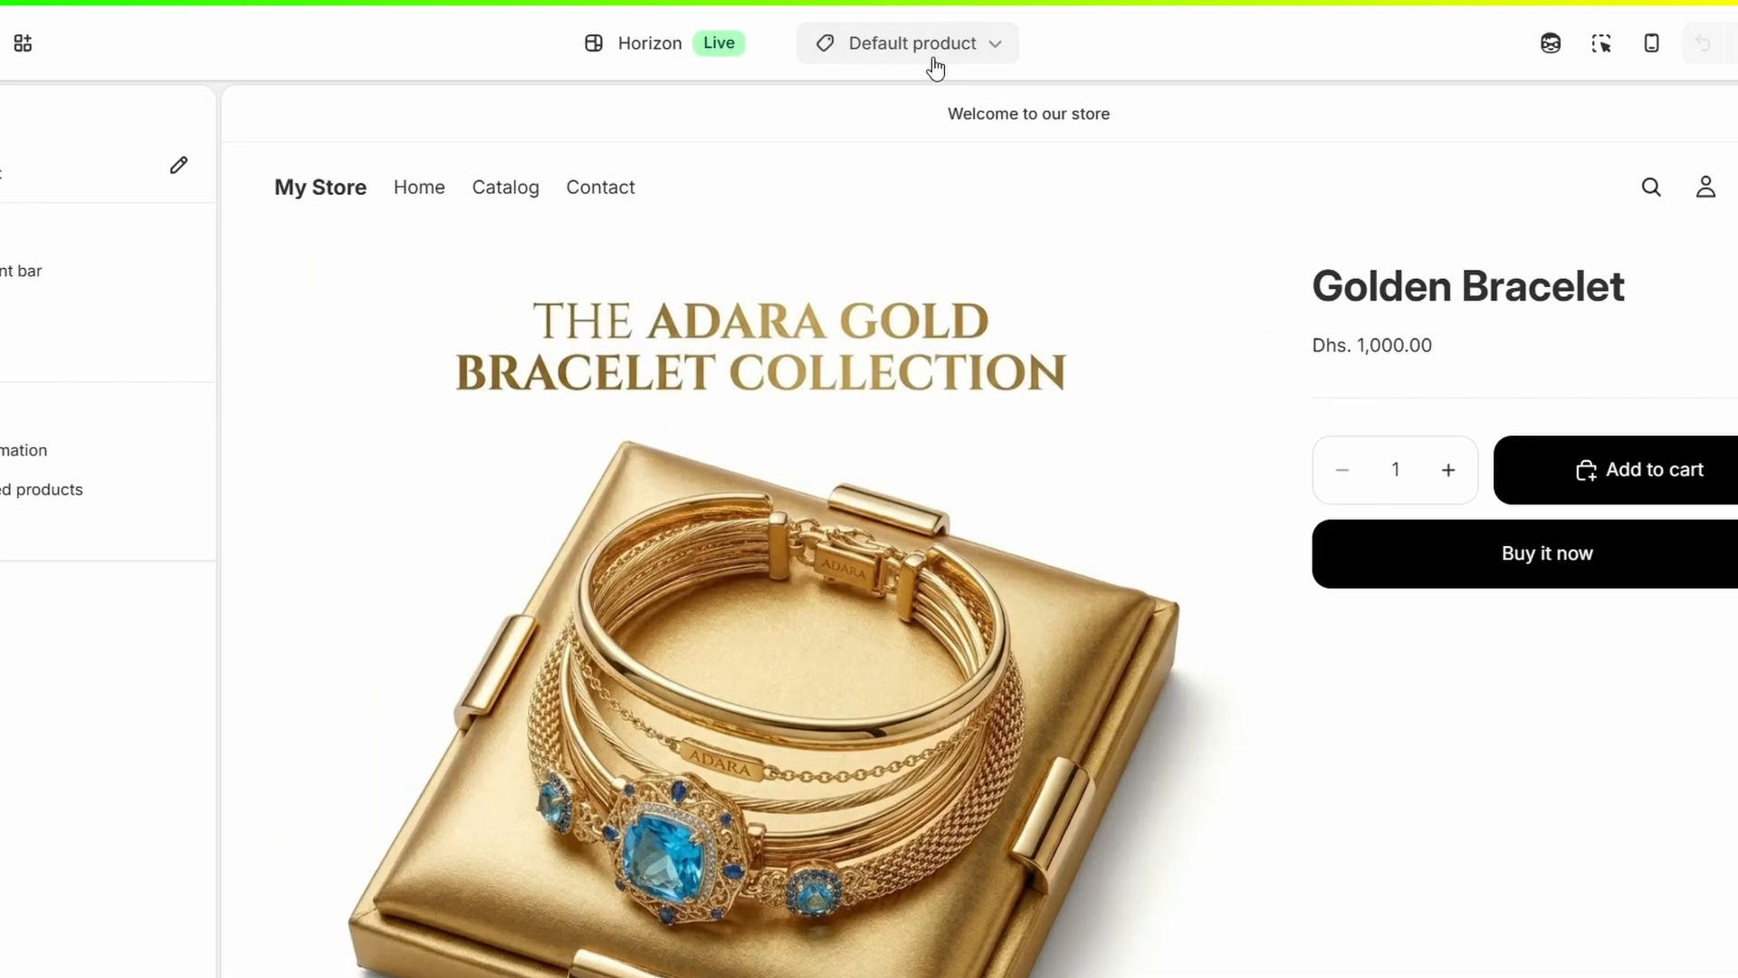
# Create a product template named Golden Bracelet based on Default product.
pyautogui.click(946, 56)
pyautogui.click(747, 307)
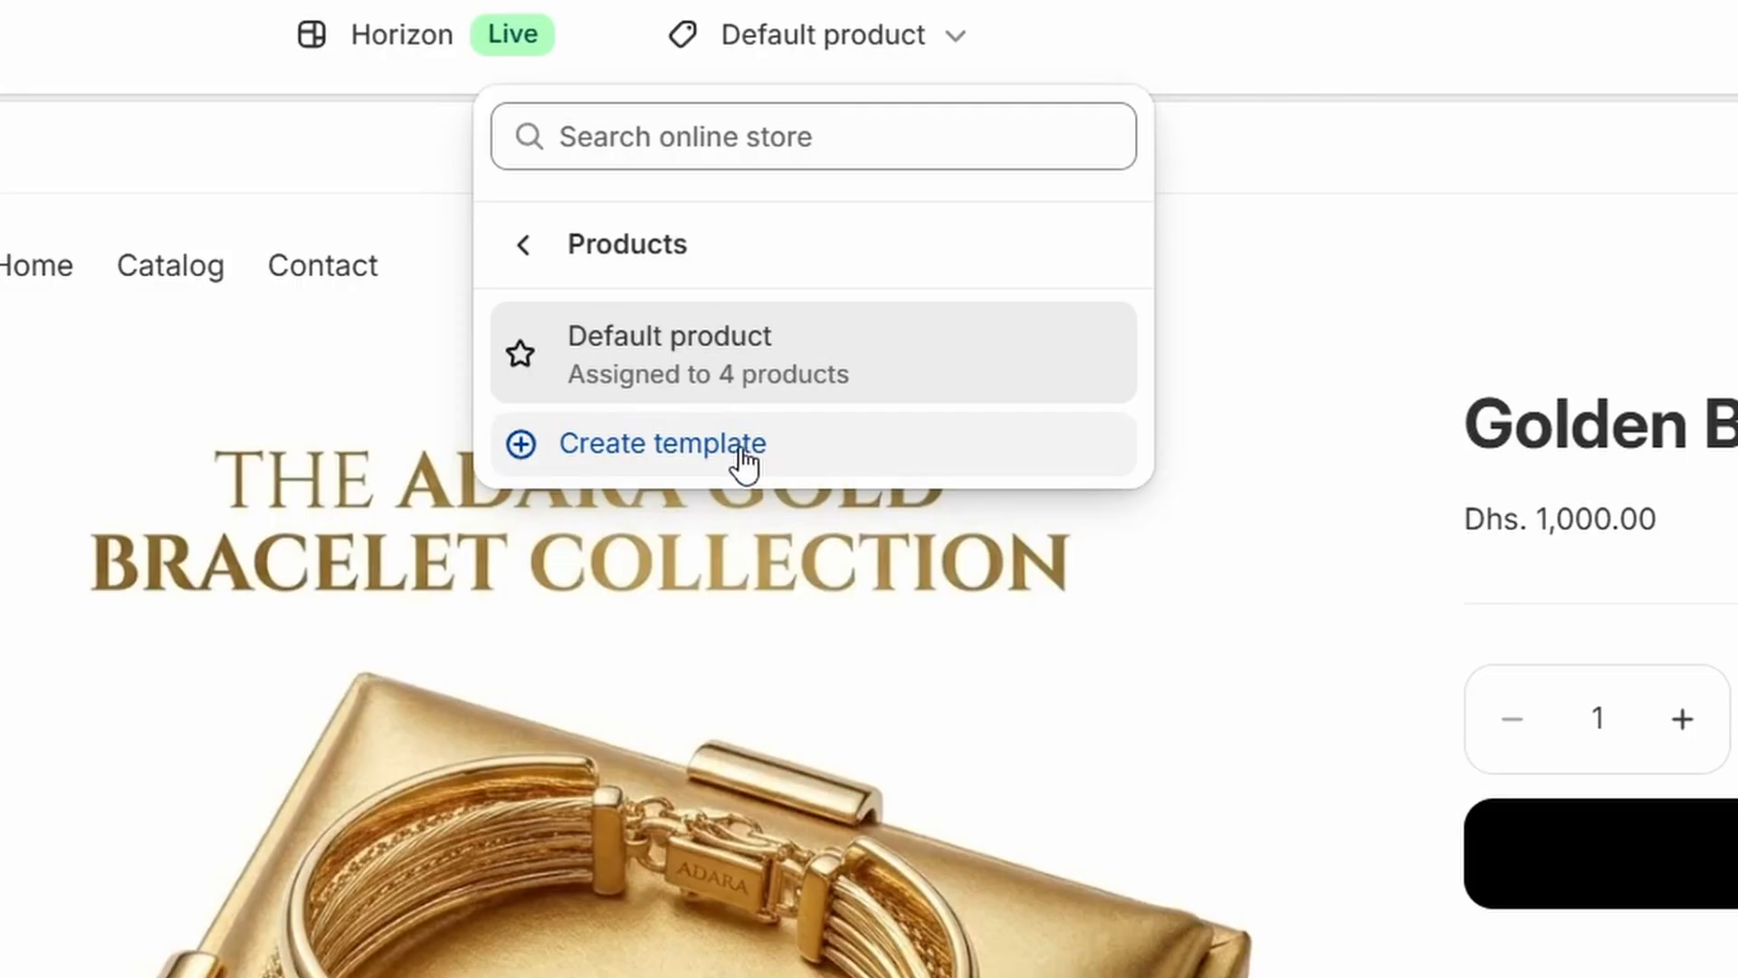
pyautogui.click(744, 462)
pyautogui.click(493, 869)
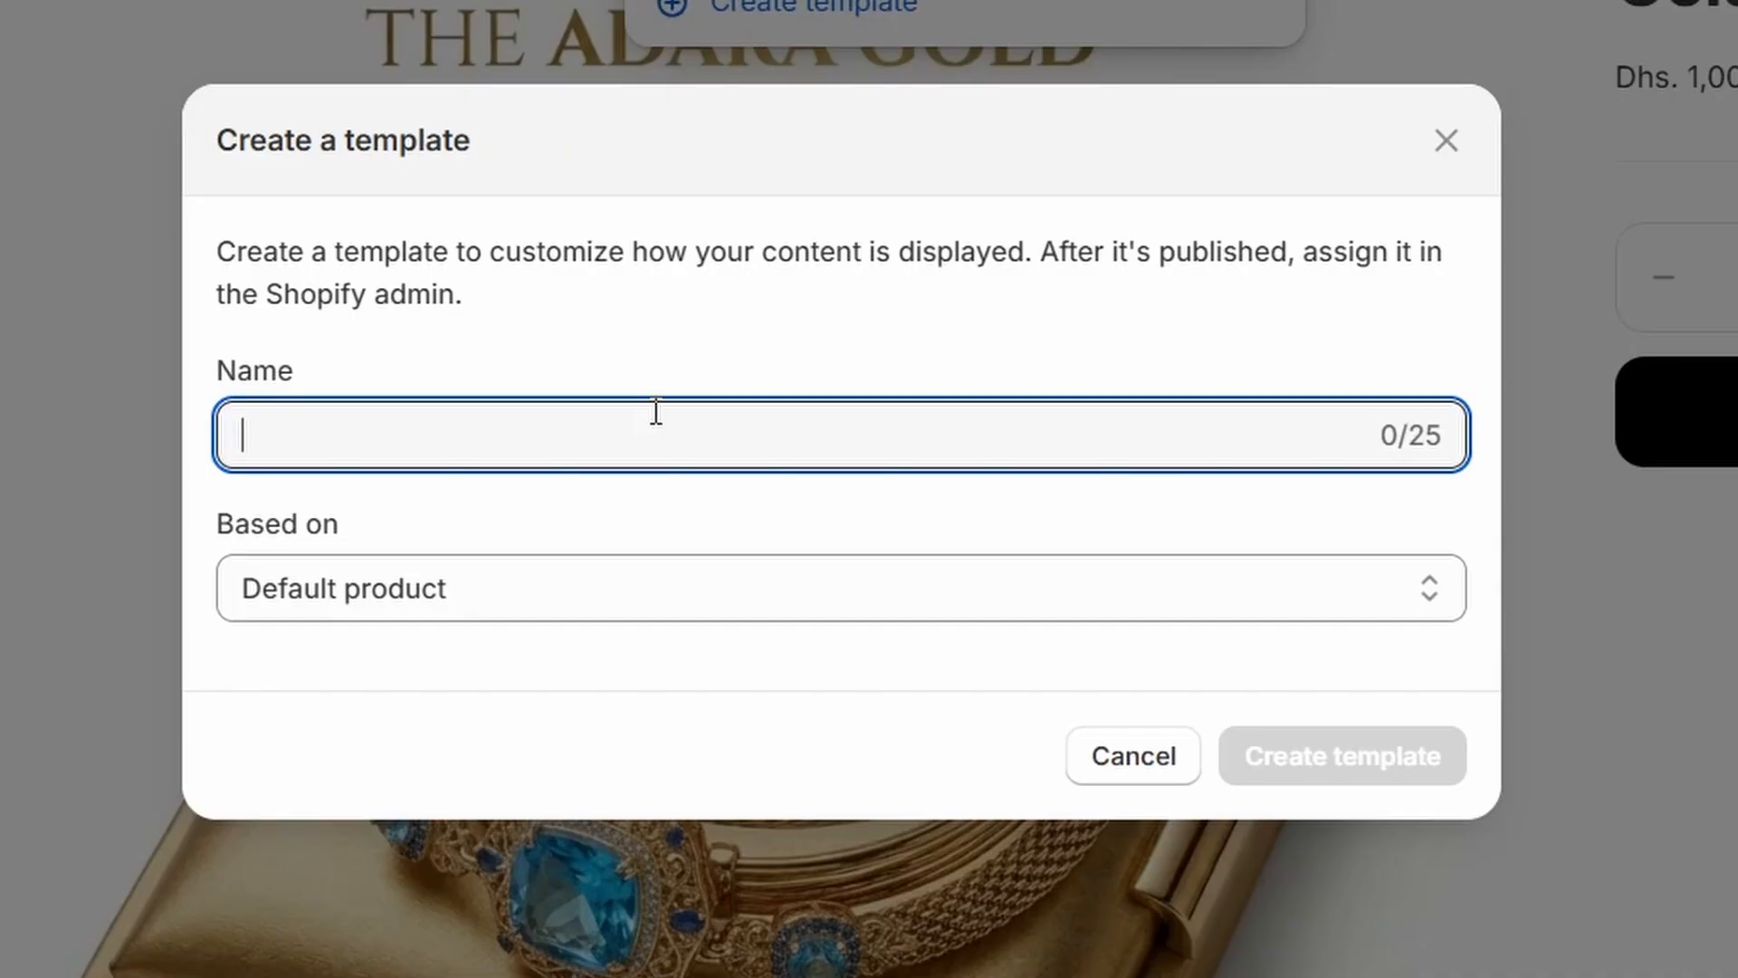
pyautogui.write('Golden Bracelet')
pyautogui.moveTo(219, 531); pyautogui.dragTo(444, 516)
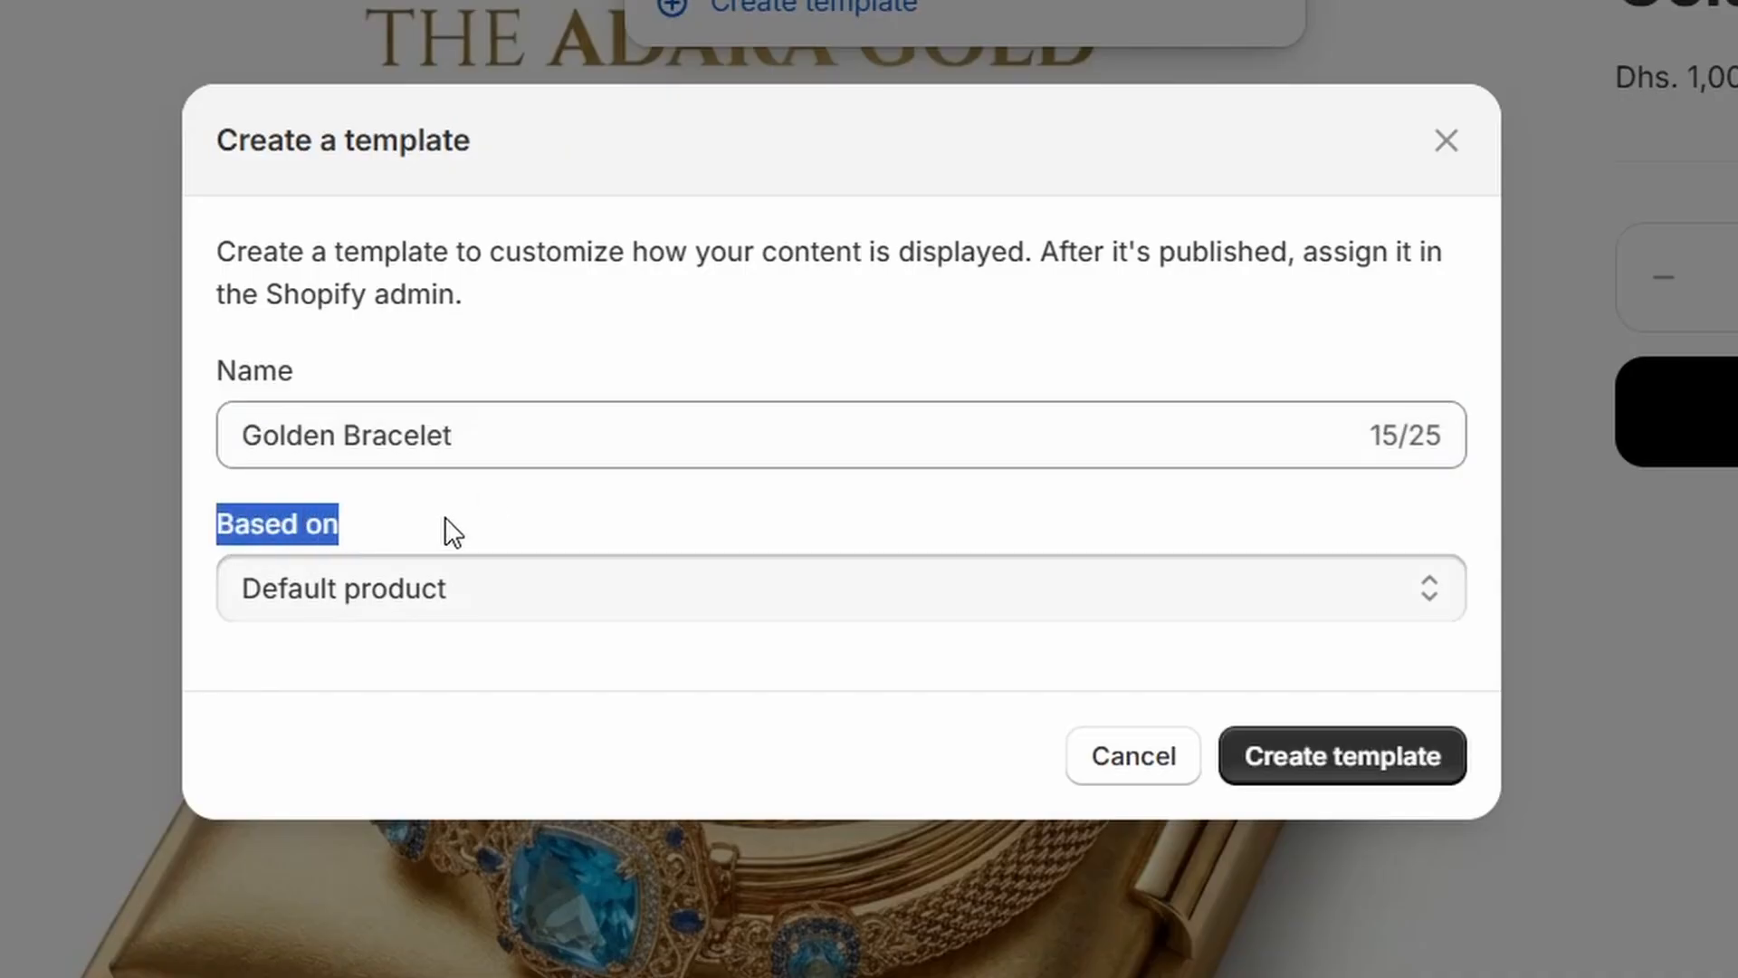
pyautogui.click(525, 603)
pyautogui.click(498, 601)
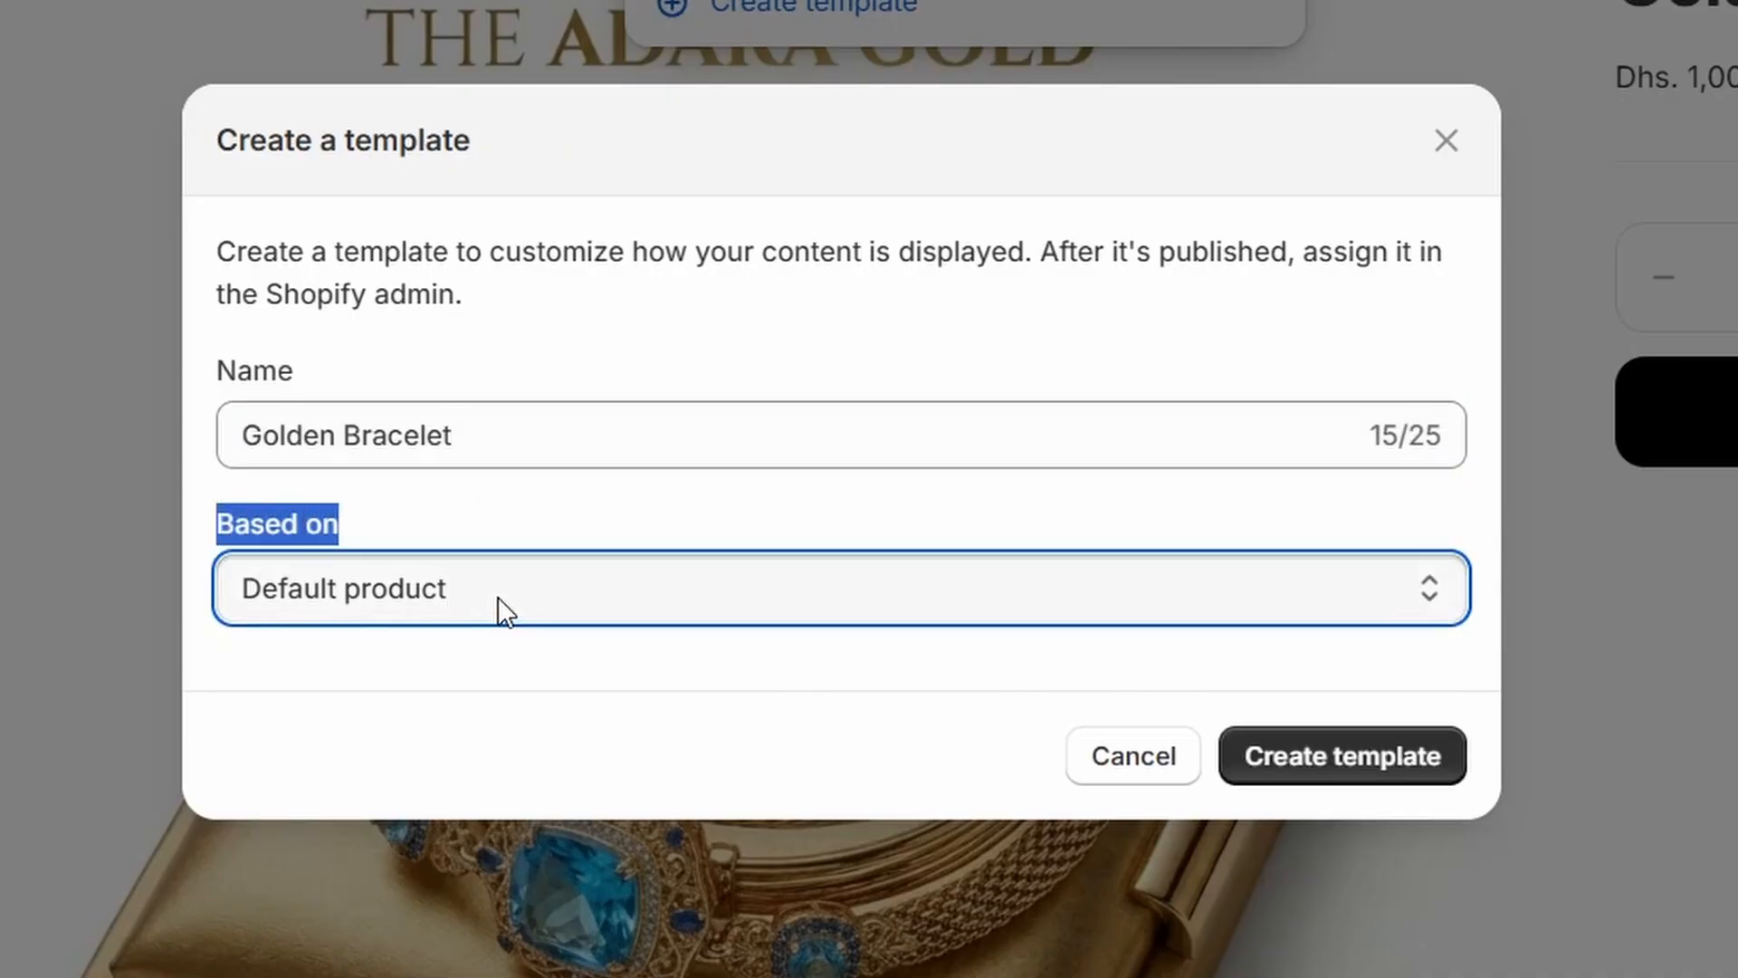
pyautogui.click(580, 535)
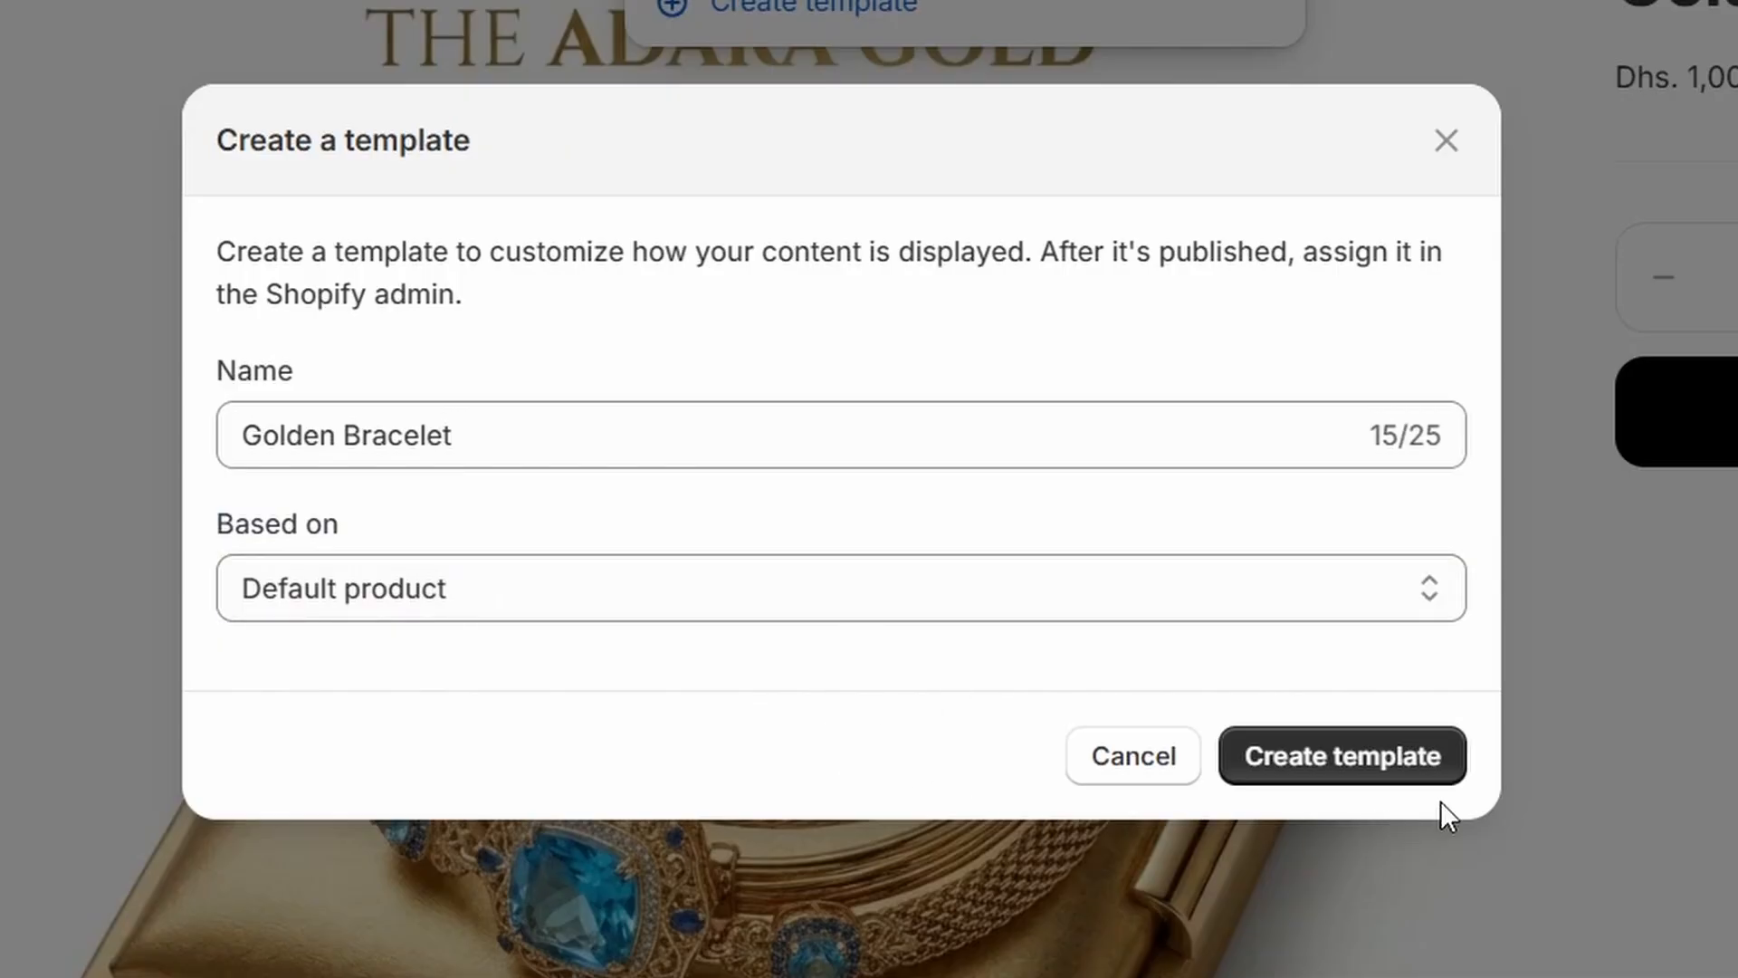
pyautogui.click(1365, 758)
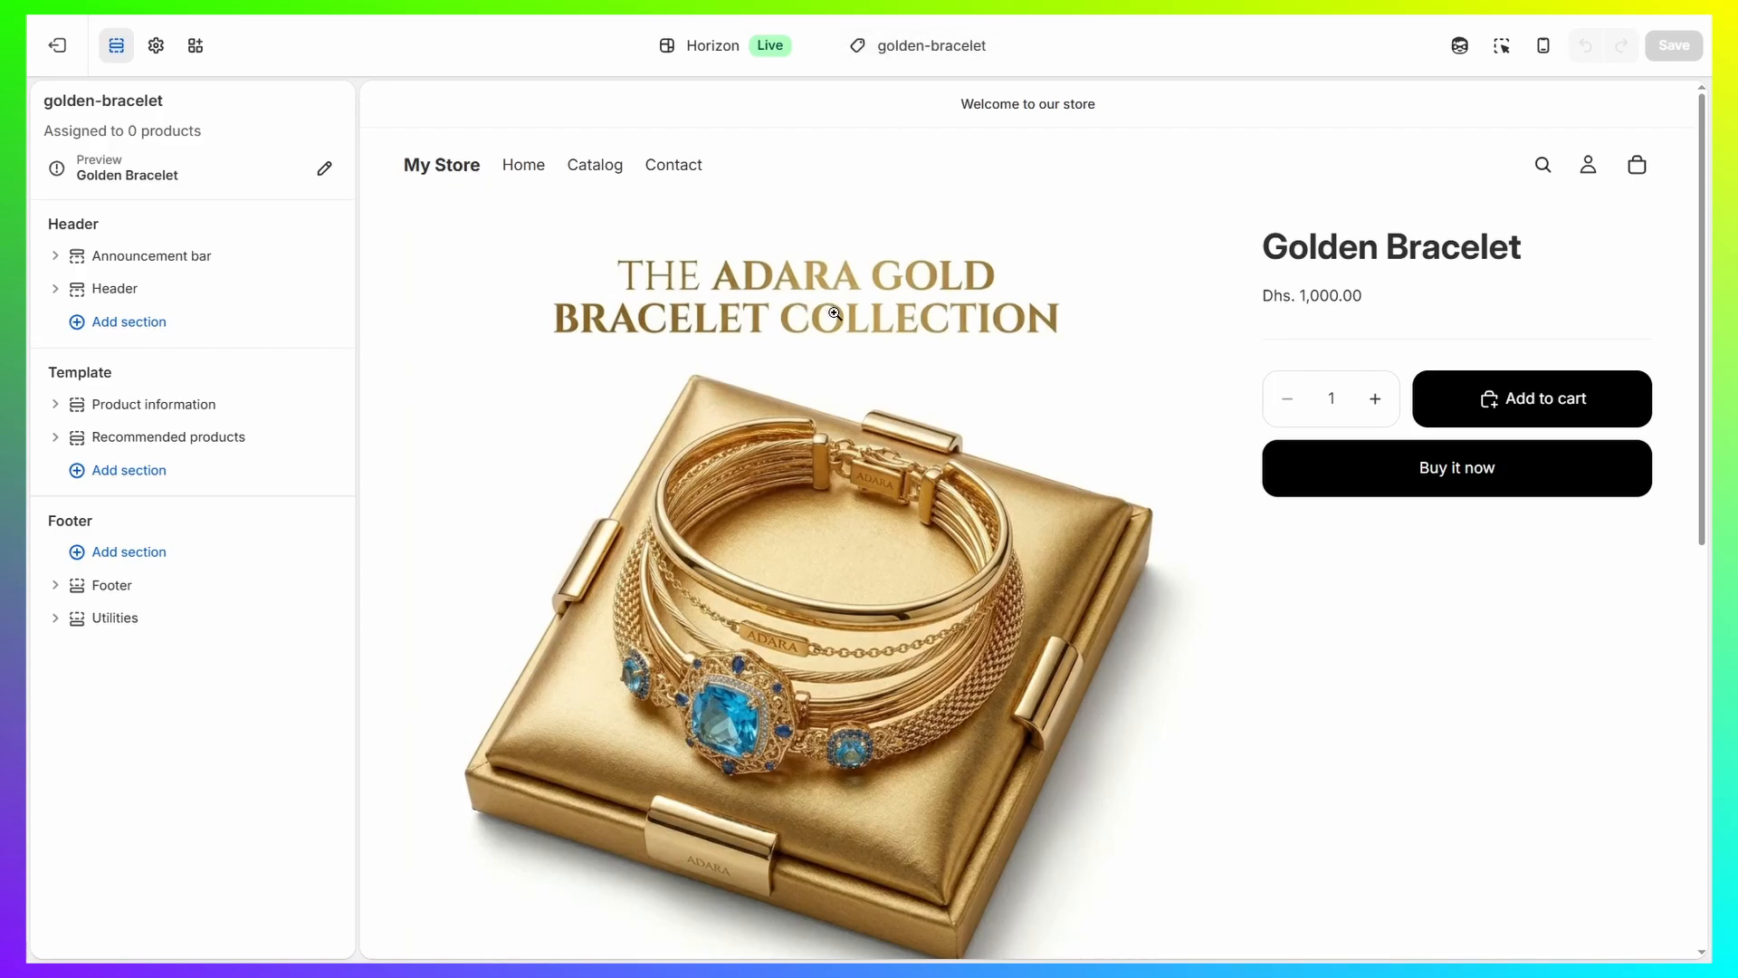
# Add a "Hero: Bottom aligned" section to the golden-bracelet template and move it above Recommended products.
pyautogui.scroll(-6, 835, 313)
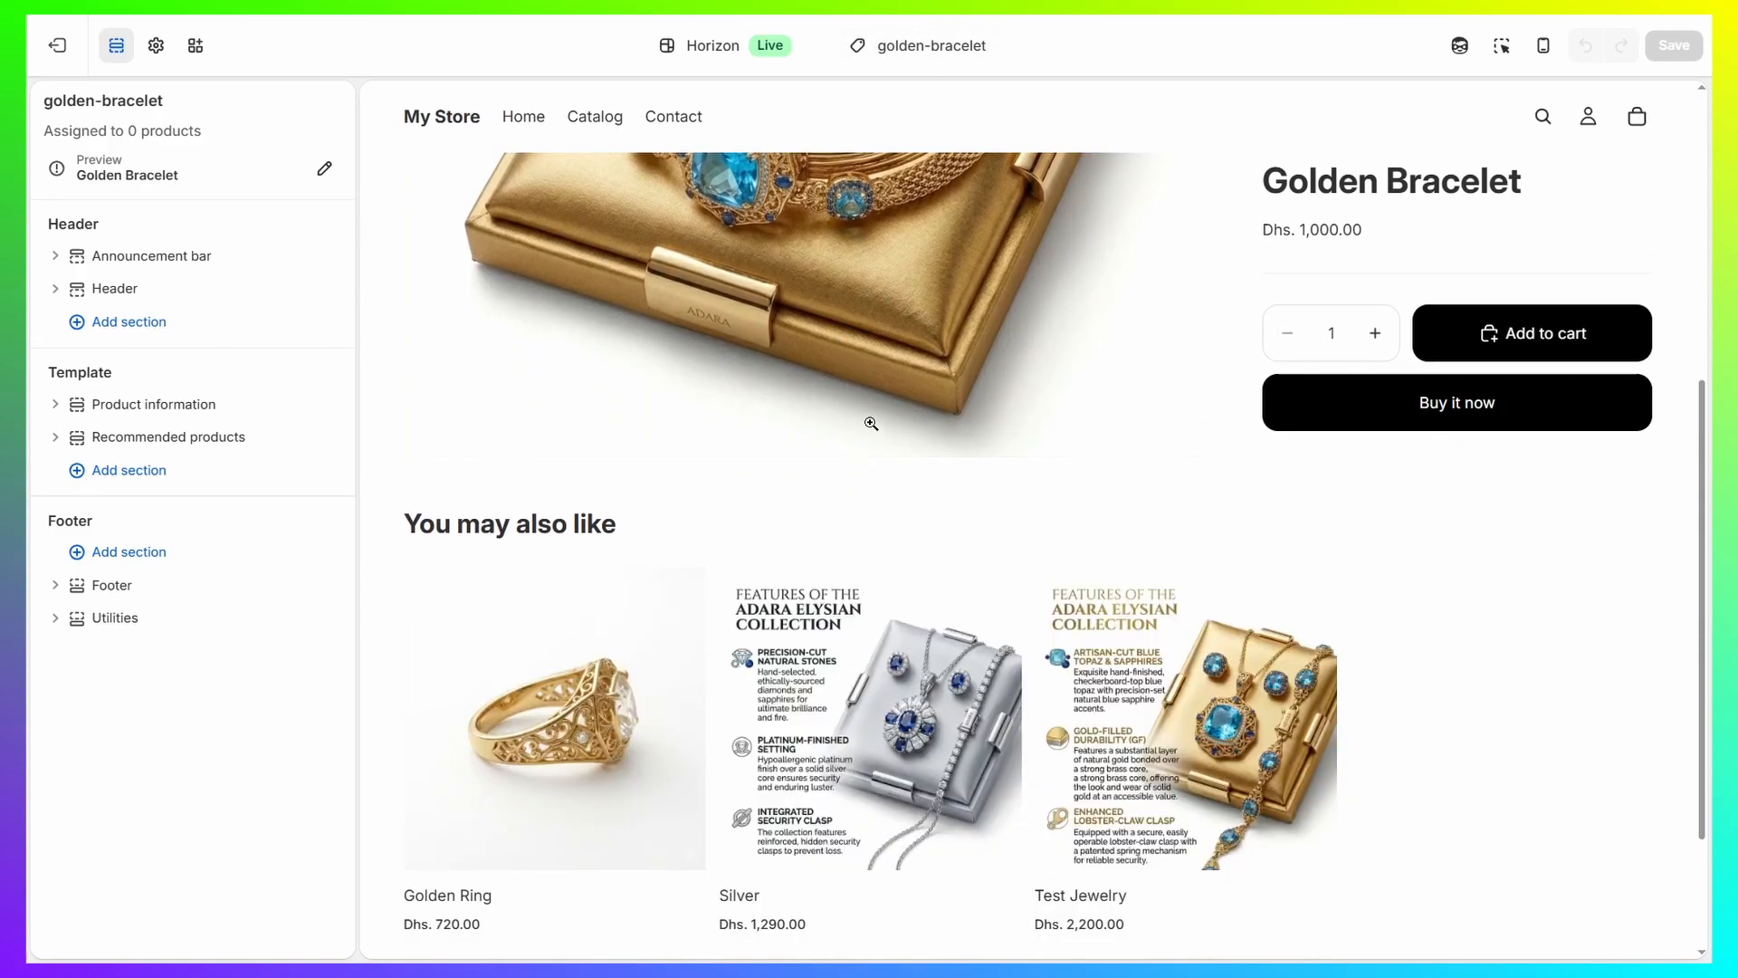
pyautogui.click(145, 473)
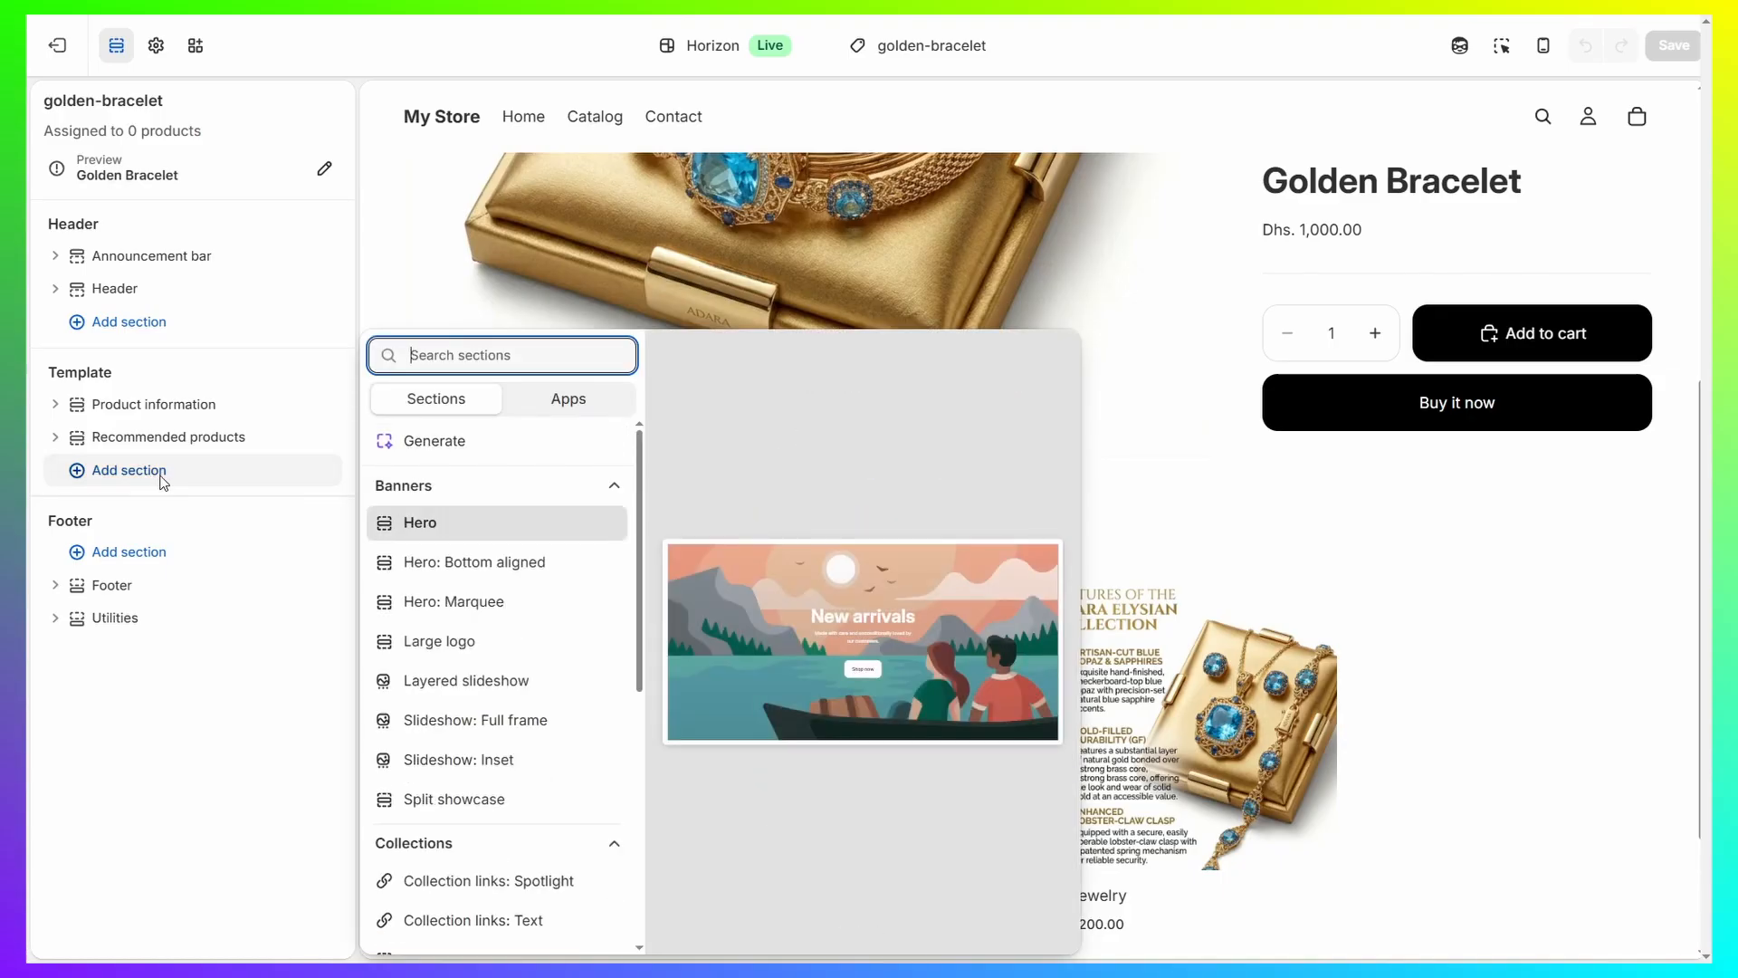
pyautogui.click(481, 564)
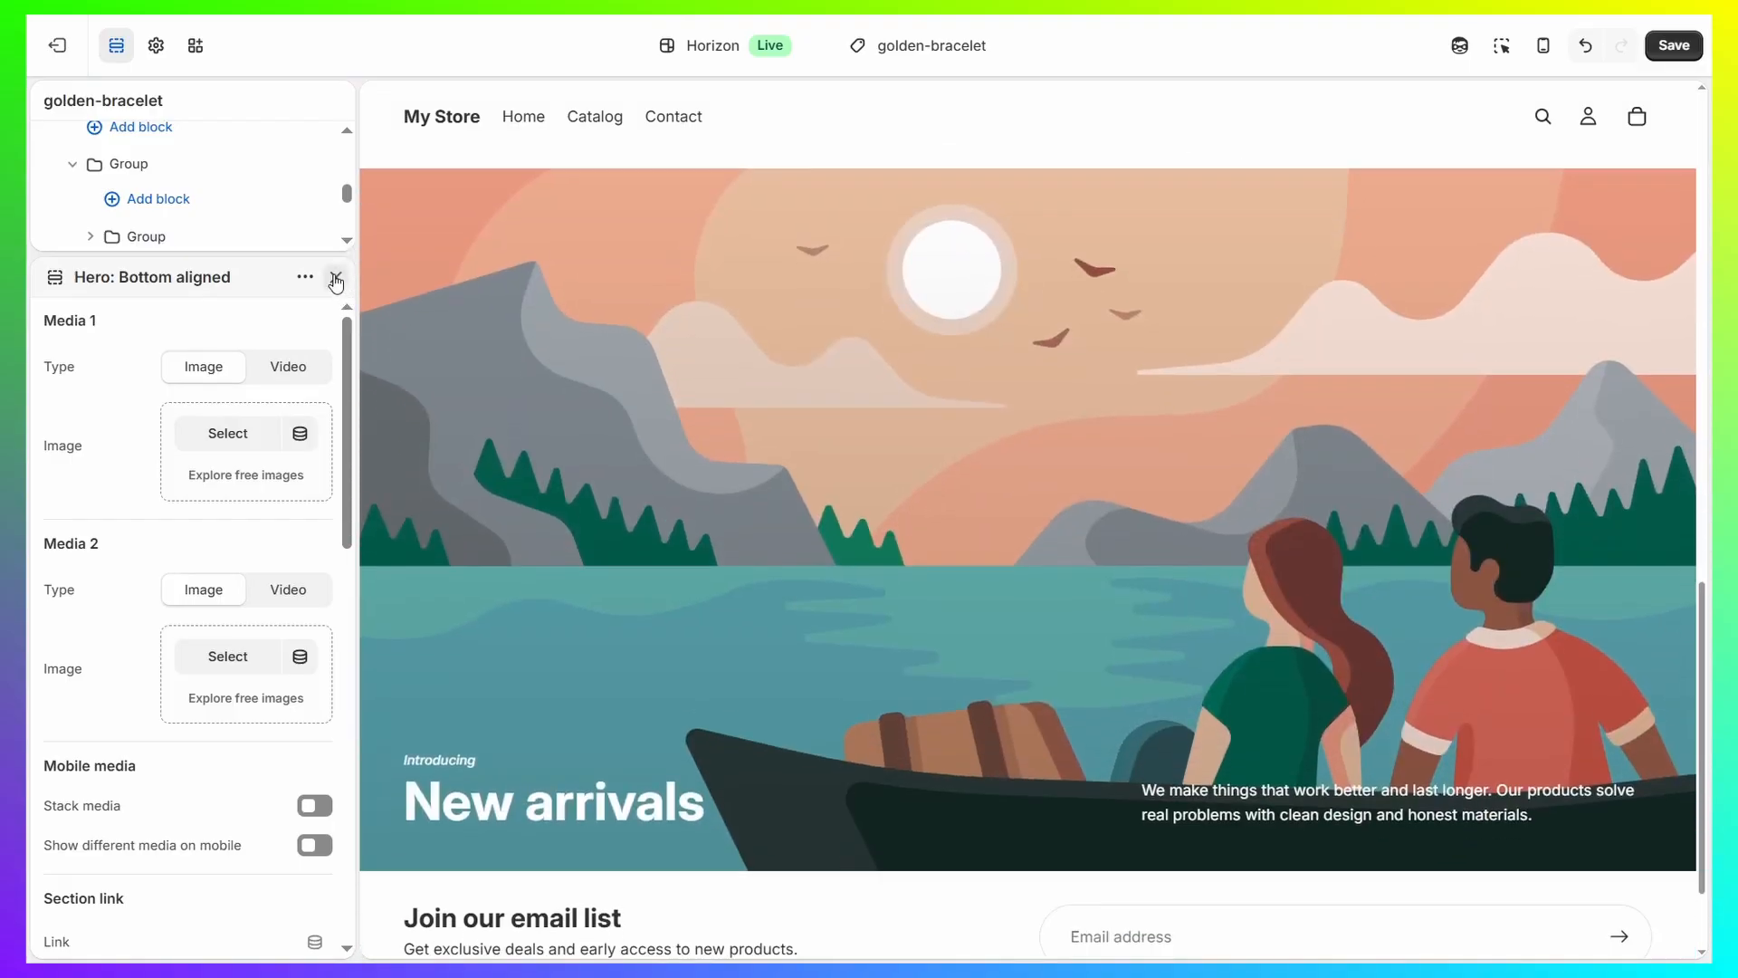
pyautogui.click(336, 279)
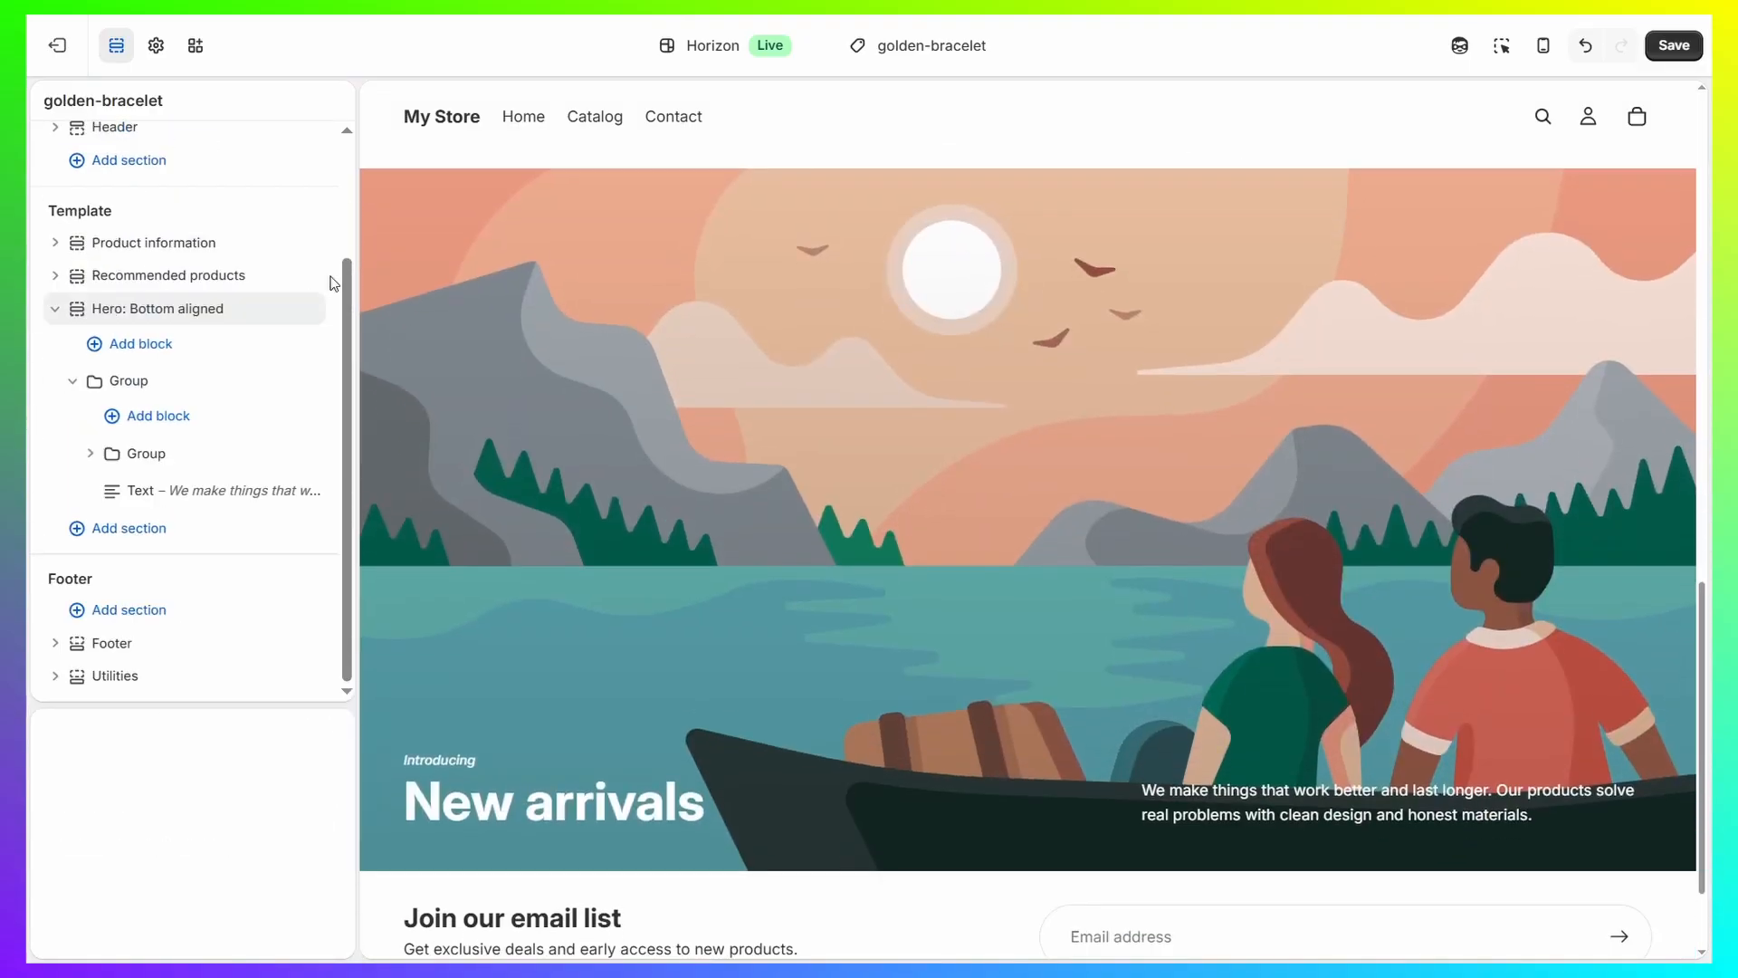
pyautogui.moveTo(80, 479); pyautogui.dragTo(61, 436)
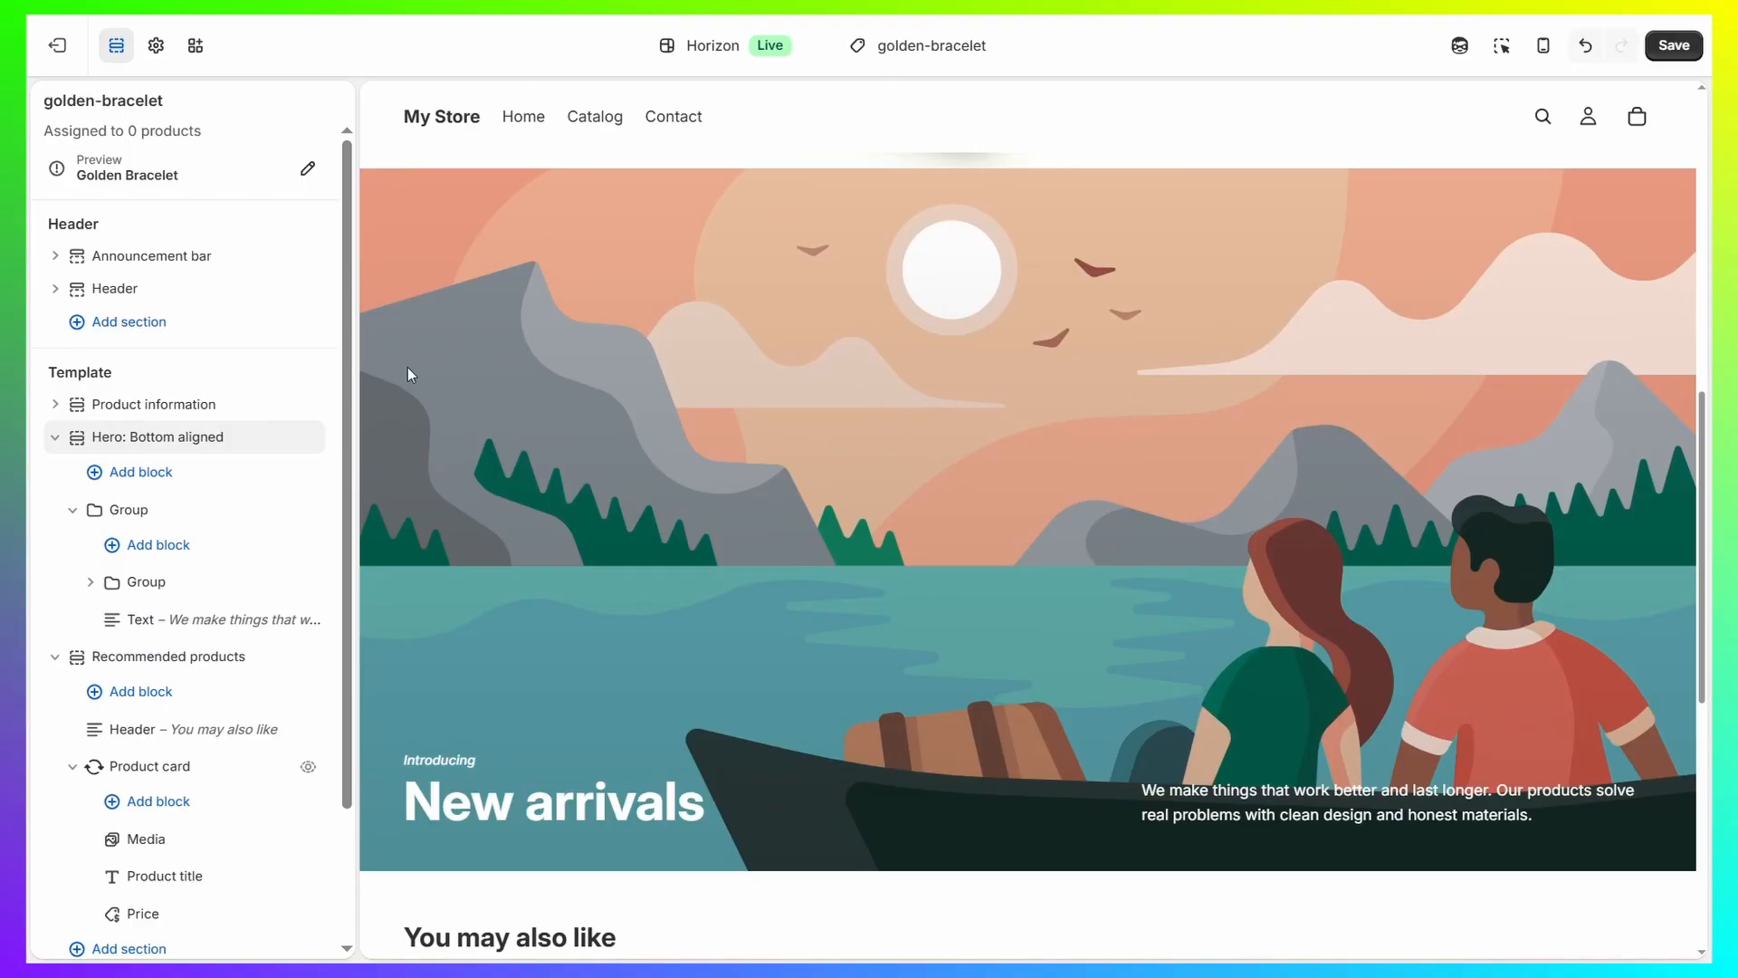
# Upload the Colors PNG file and set it as the Media 1 image of the "Hero: Bottom aligned" section.
pyautogui.click(188, 438)
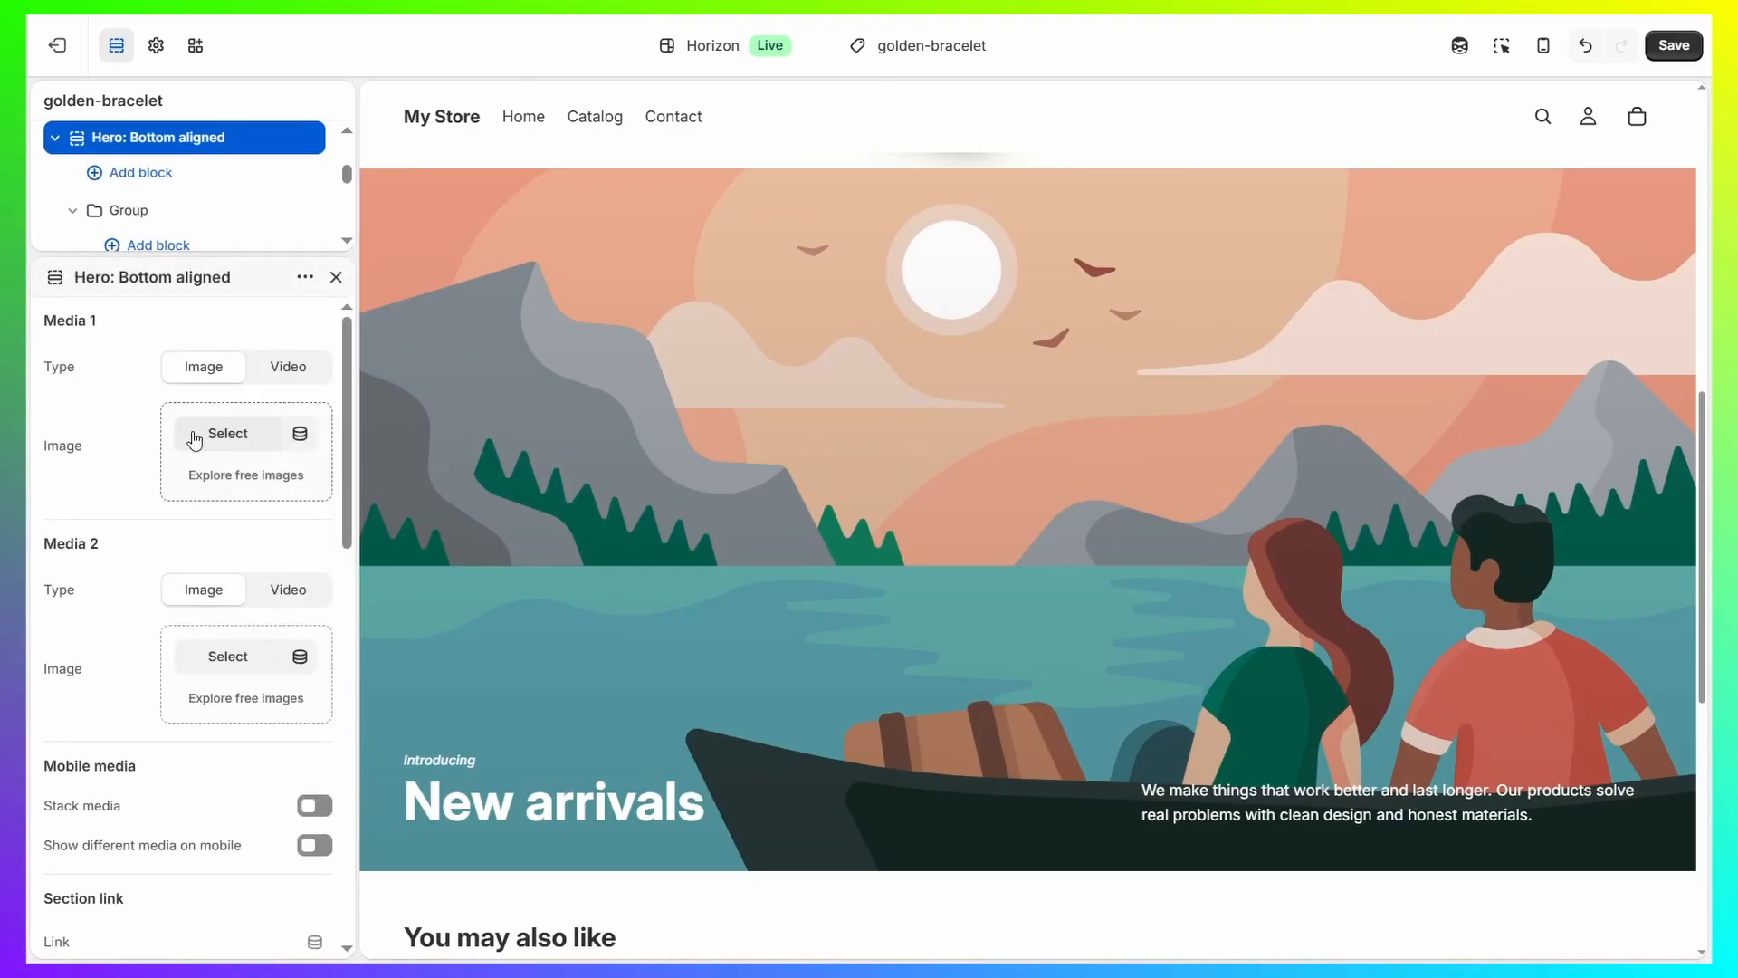
pyautogui.click(215, 435)
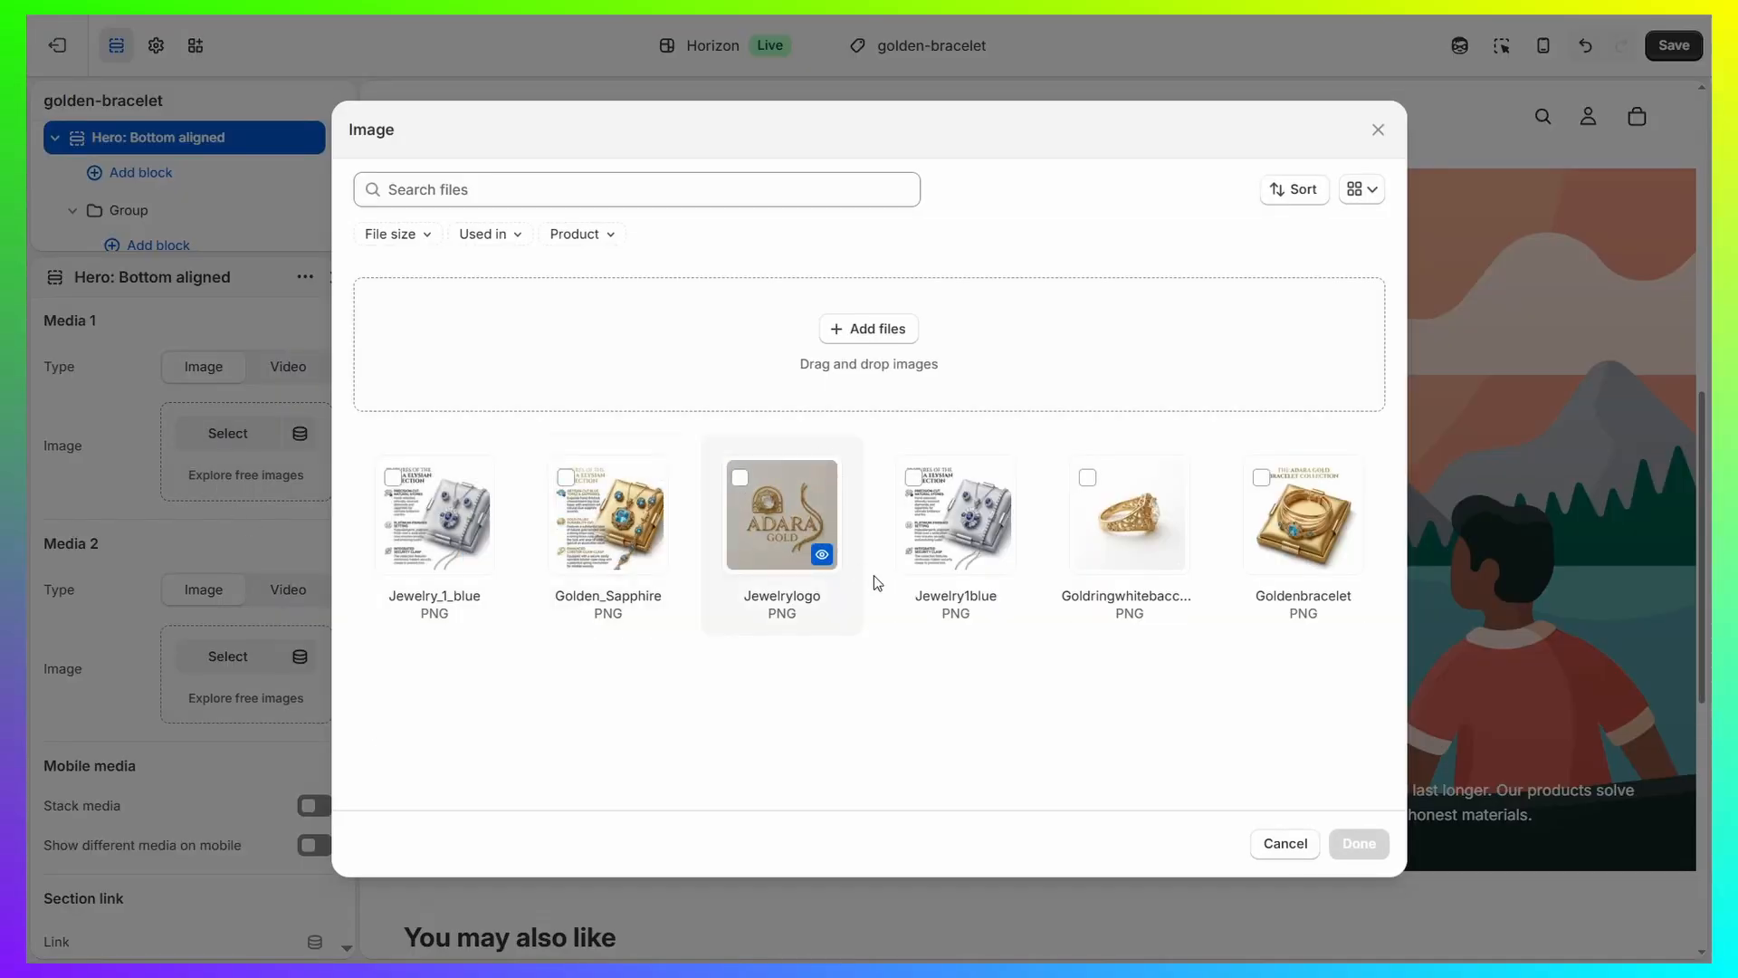
pyautogui.click(882, 331)
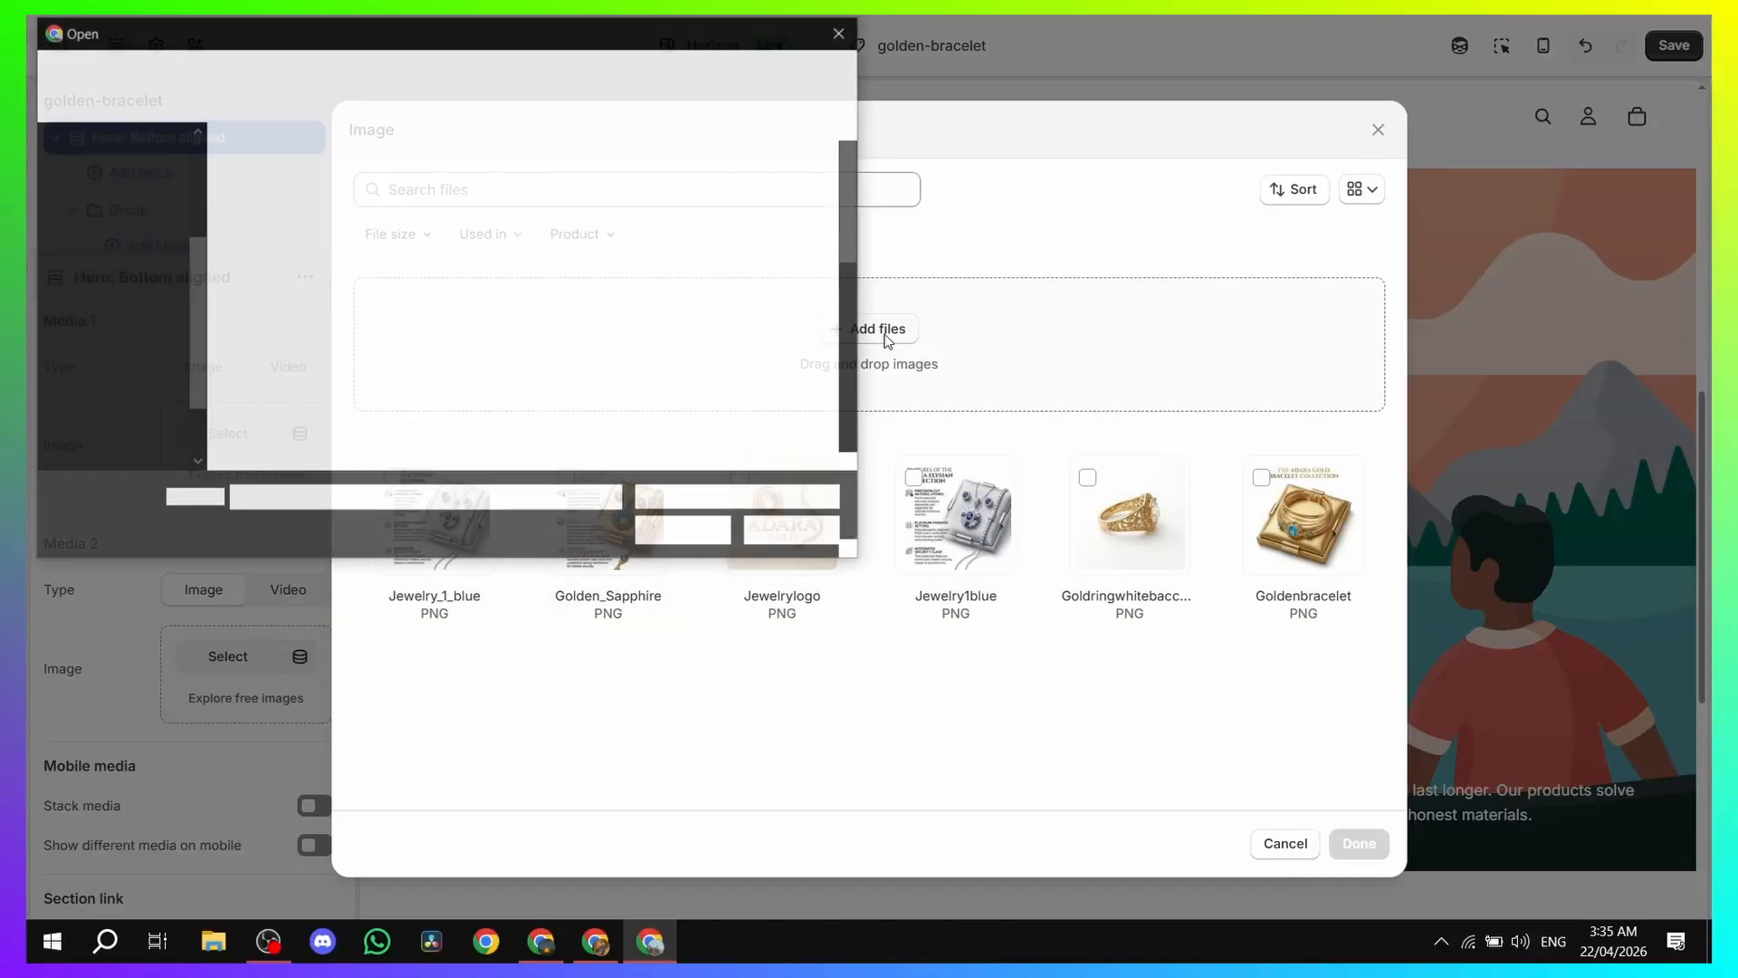
pyautogui.doubleClick(527, 342)
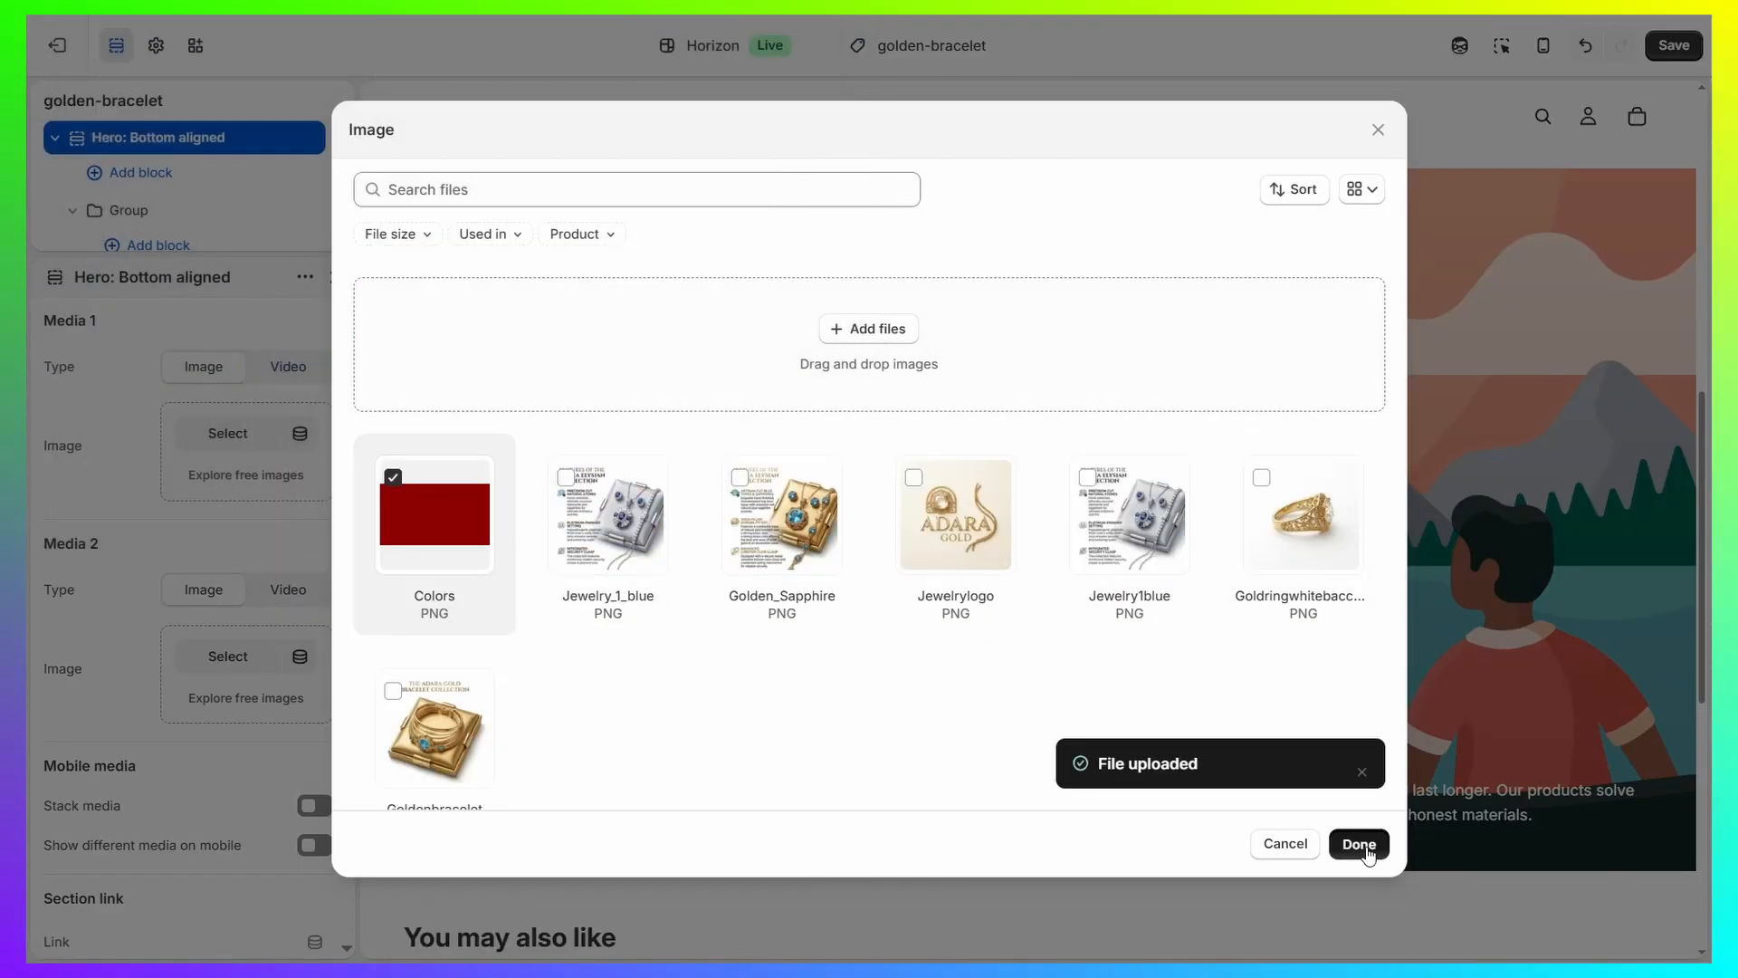
pyautogui.click(1360, 844)
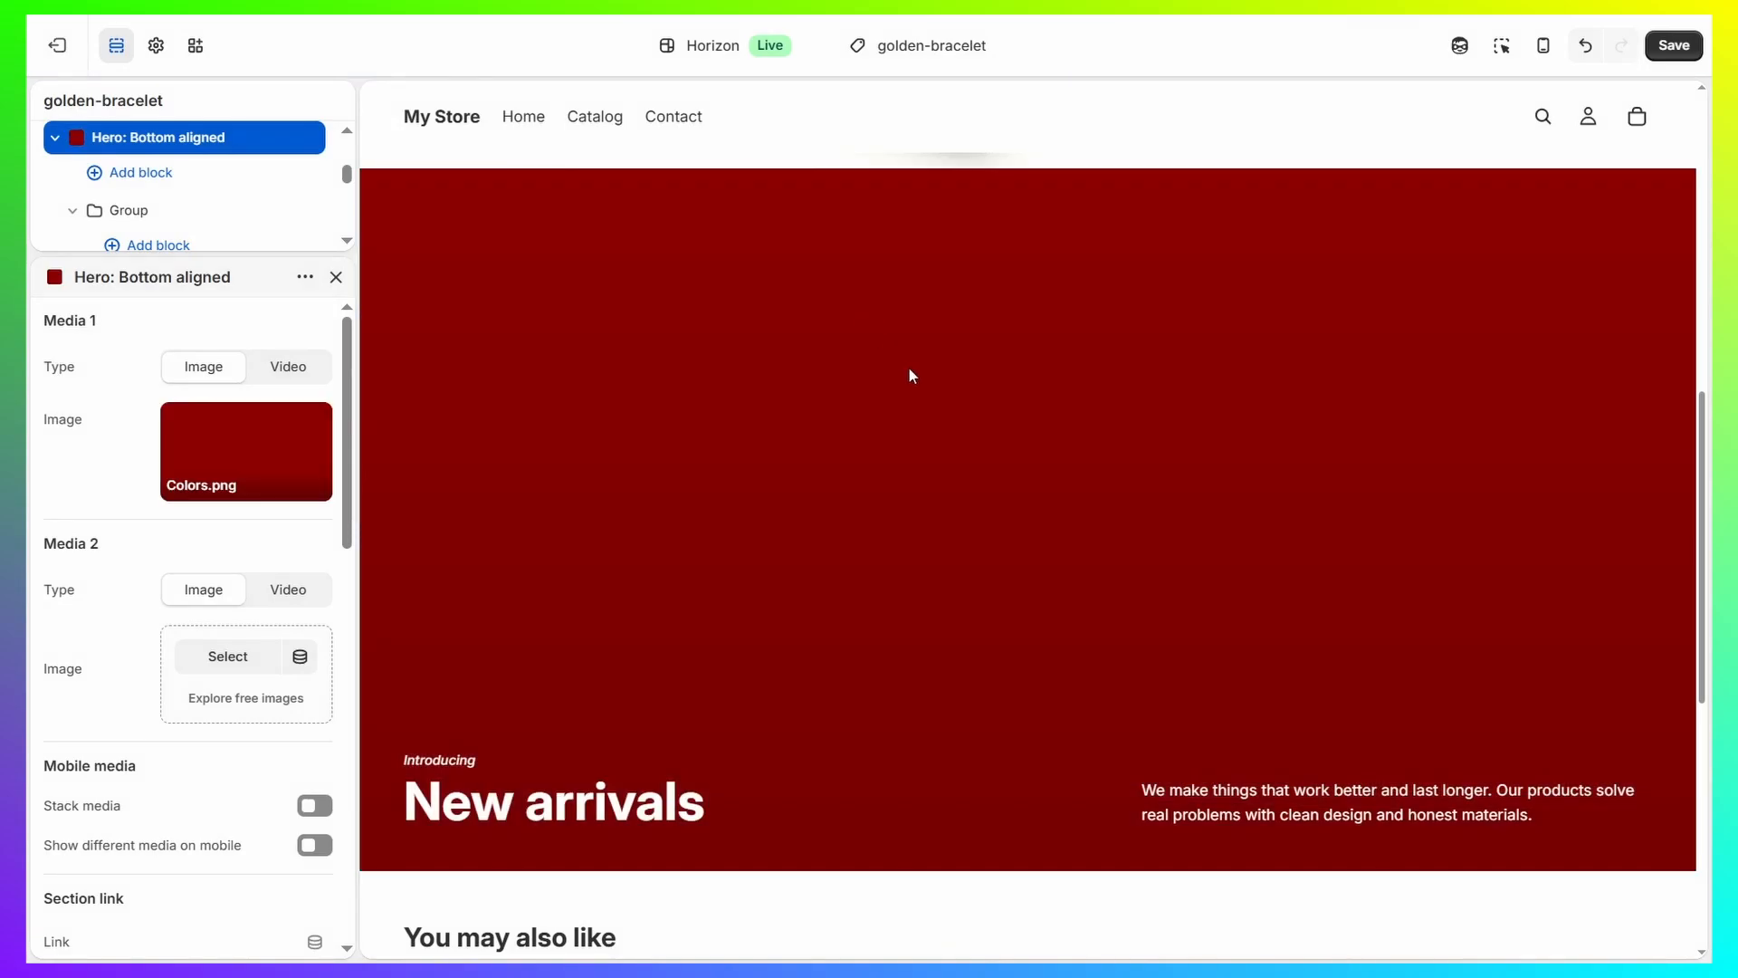
# Review the golden-bracelet product page preview and save the template changes.
pyautogui.scroll(9, 908, 369)
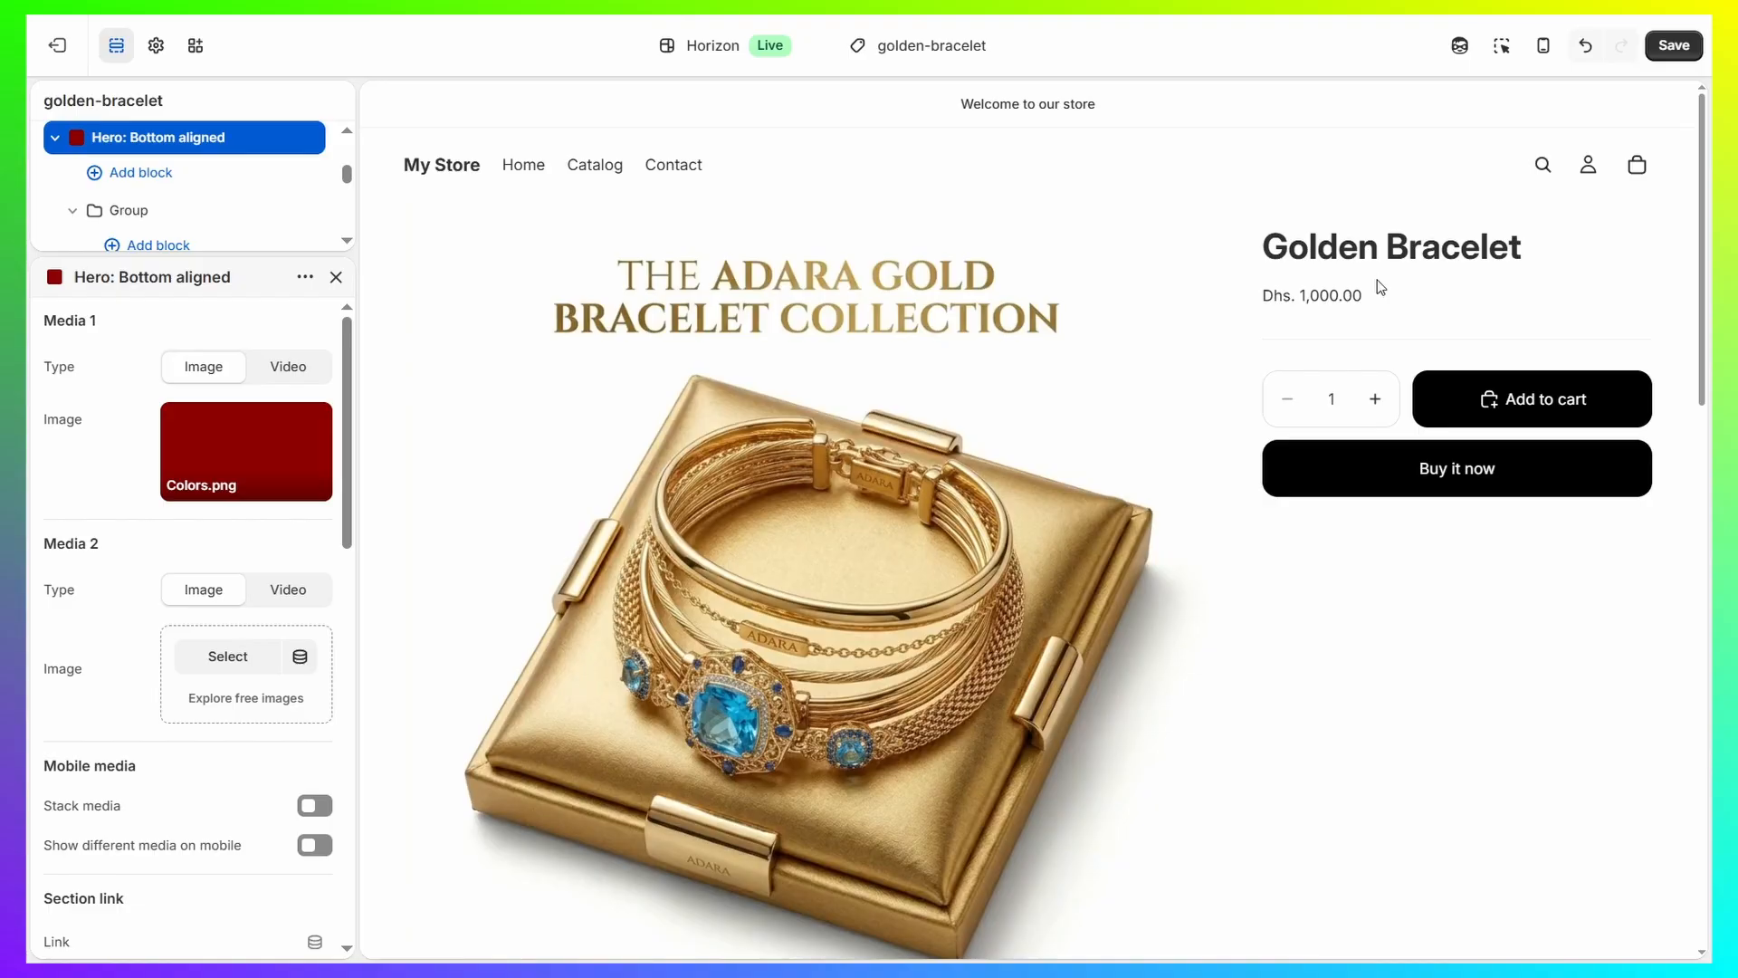
pyautogui.scroll(-5, 1376, 288)
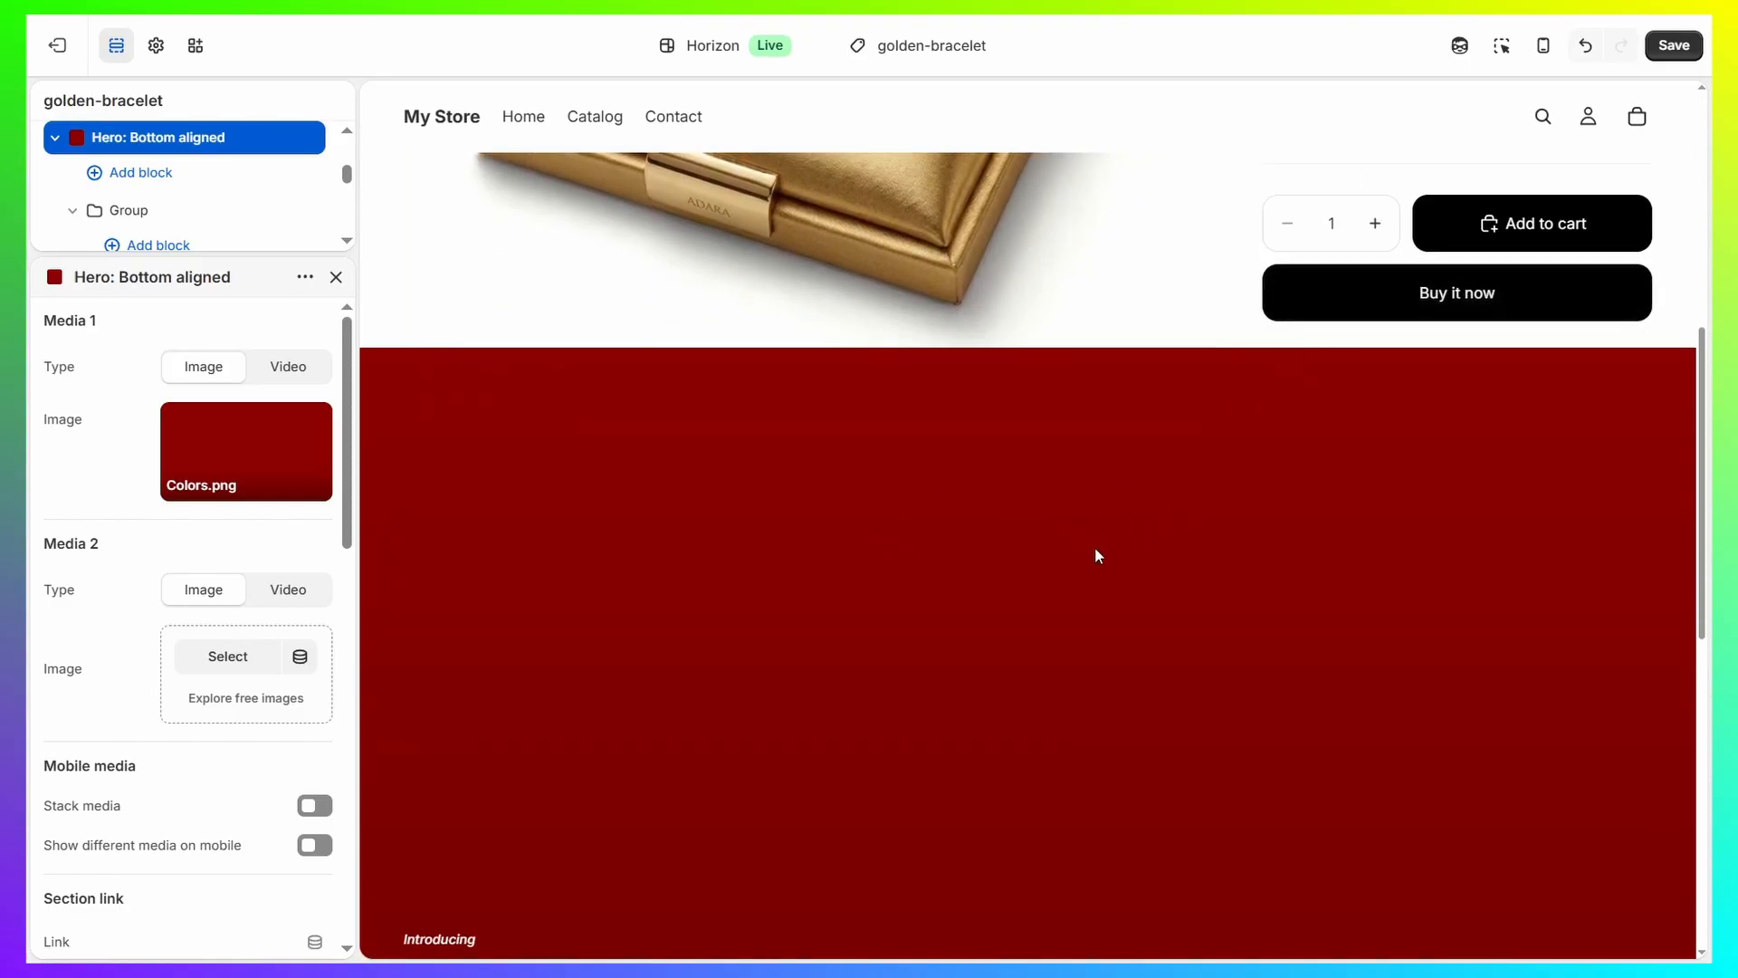
pyautogui.scroll(-7, 1301, 581)
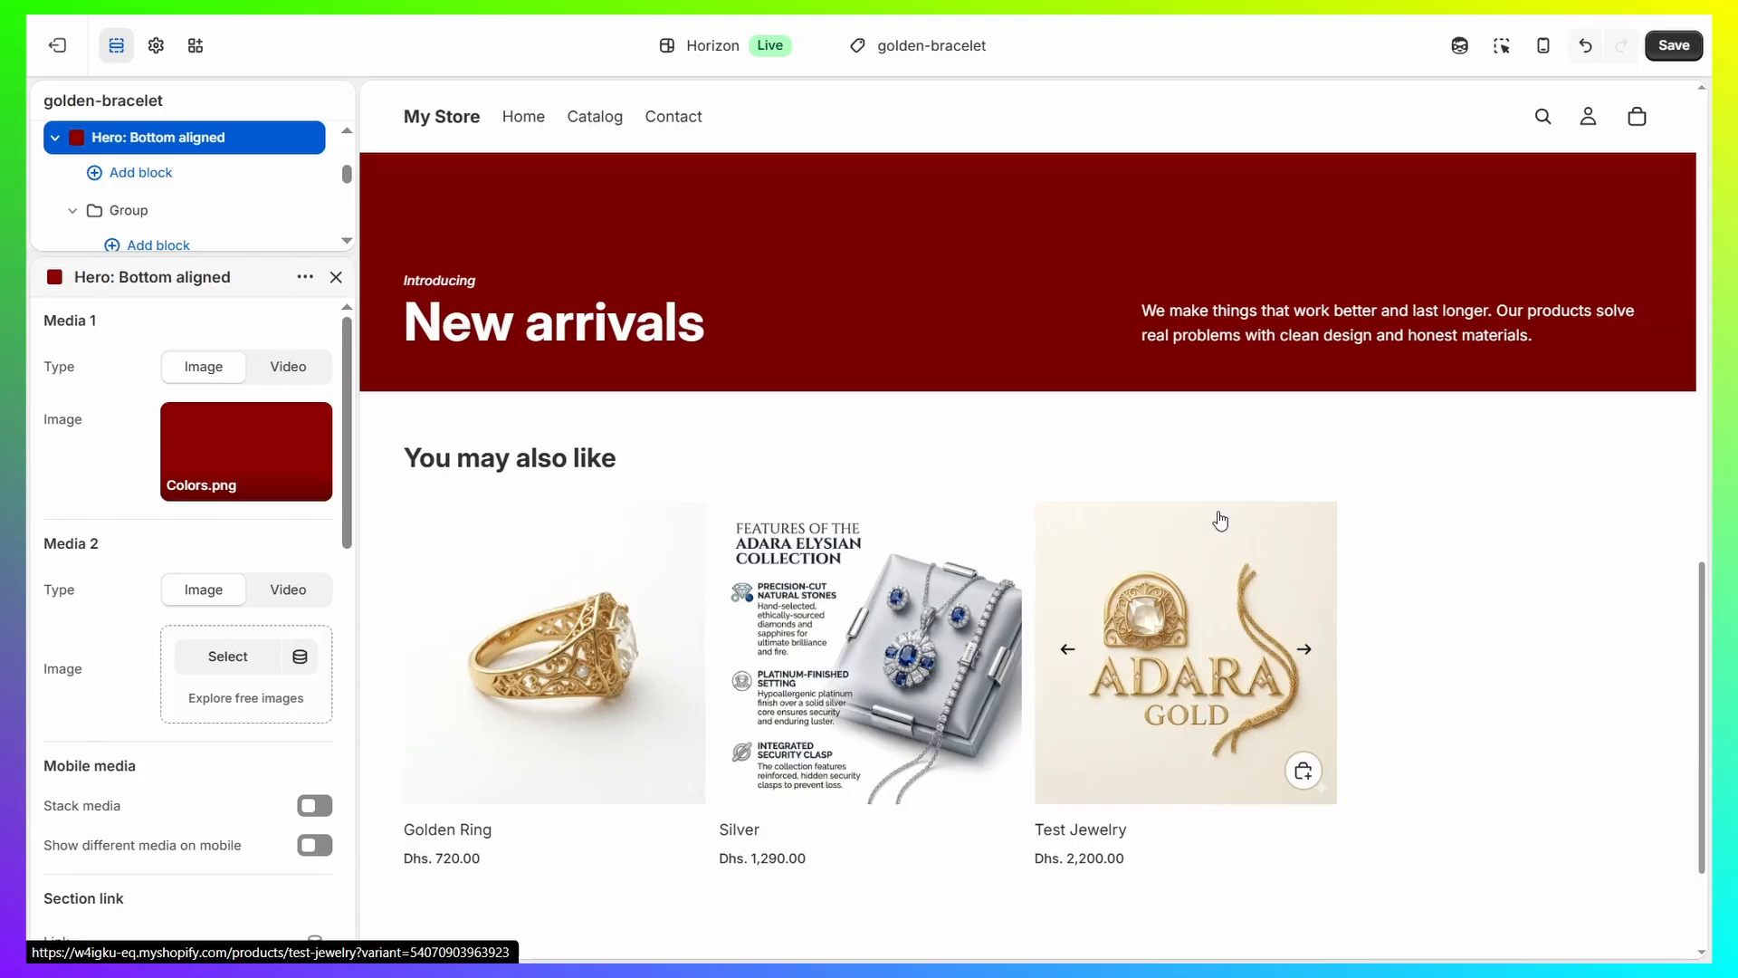
pyautogui.scroll(7, 1220, 519)
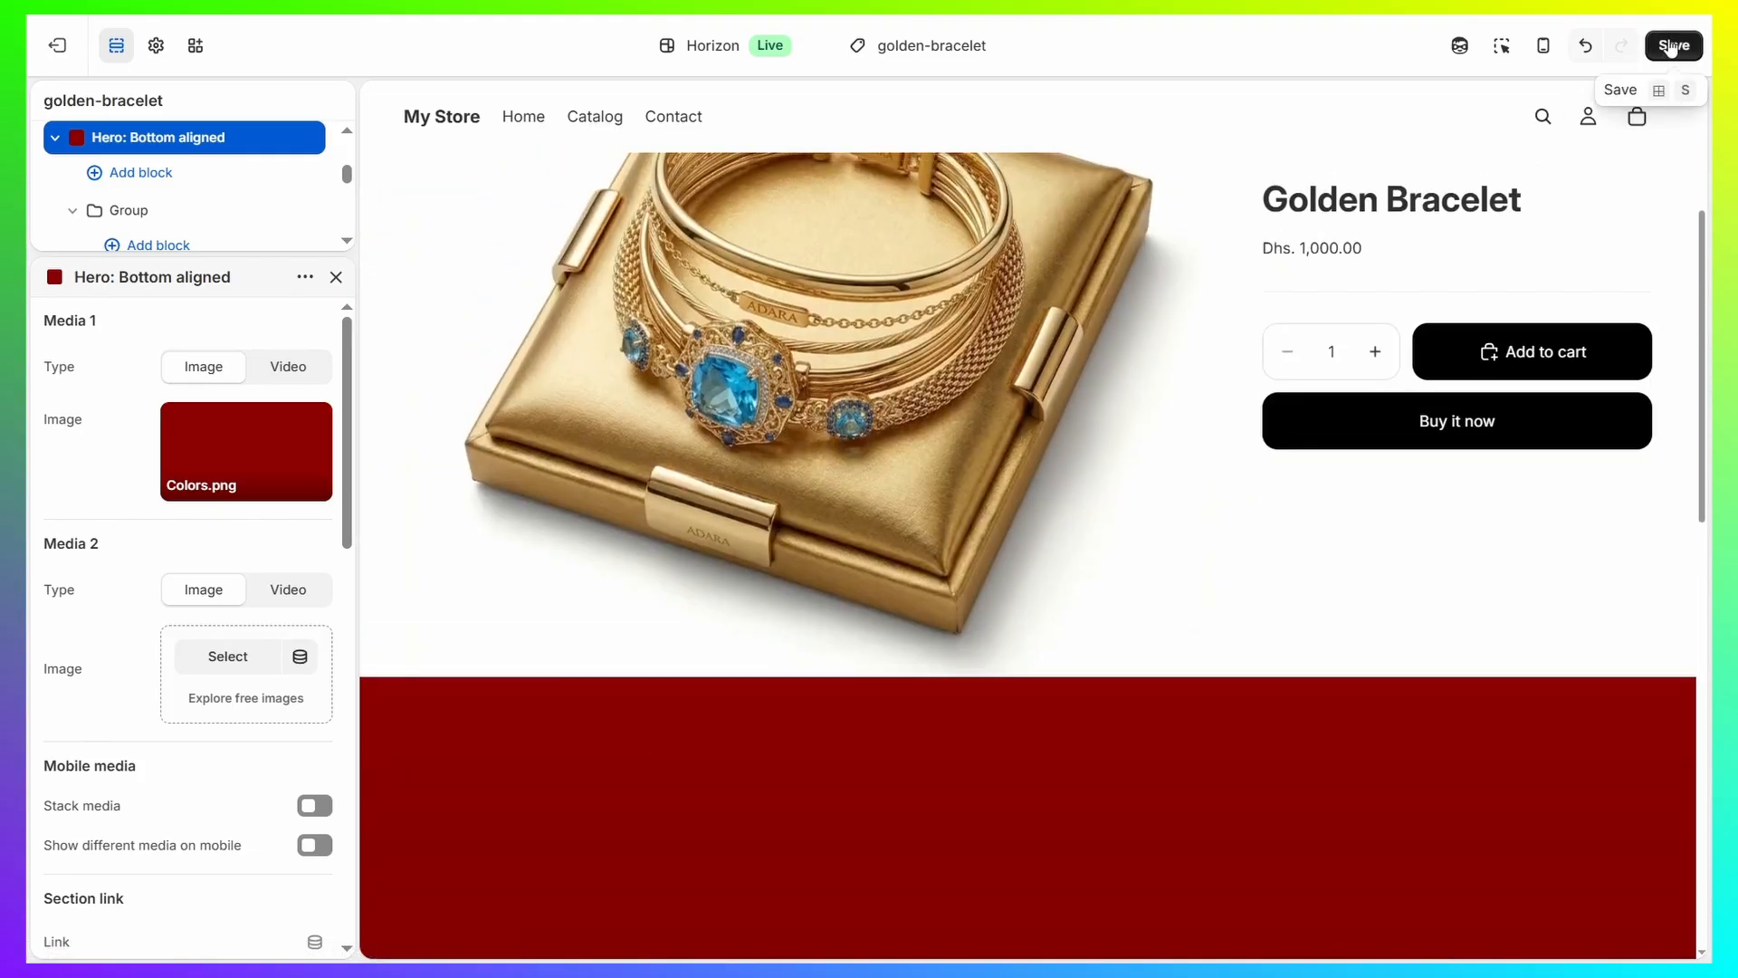
pyautogui.click(1671, 47)
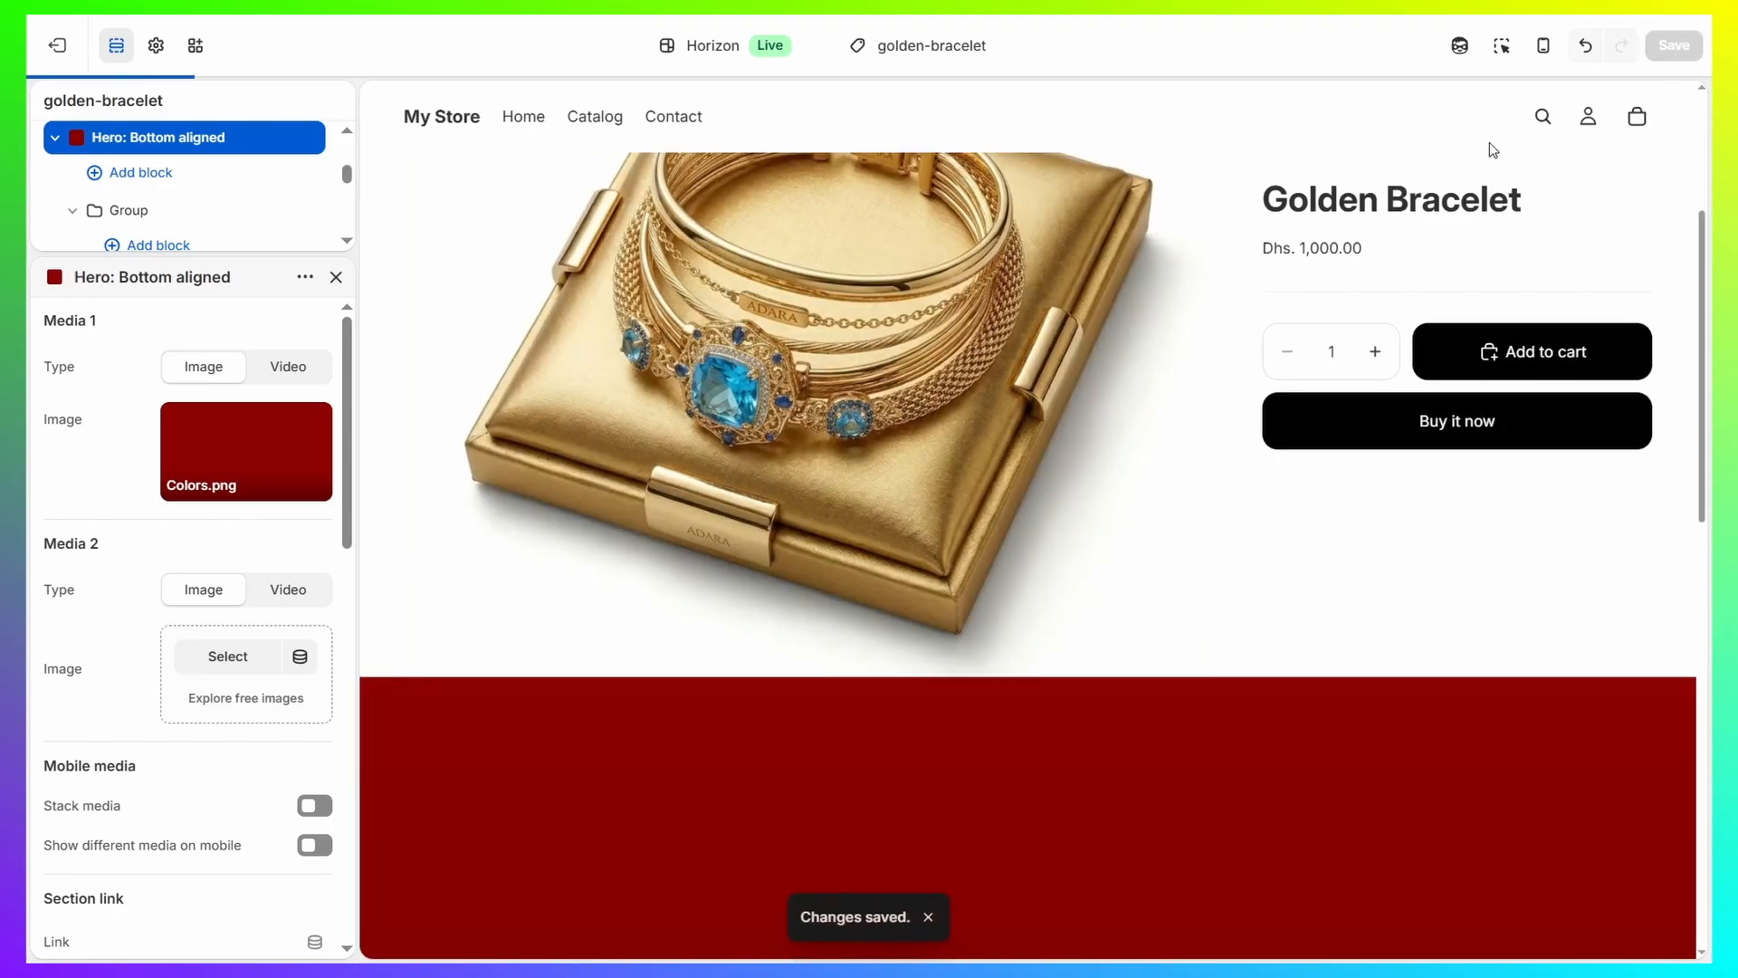
# Create another product template named Silver based on Default product.
pyautogui.click(995, 49)
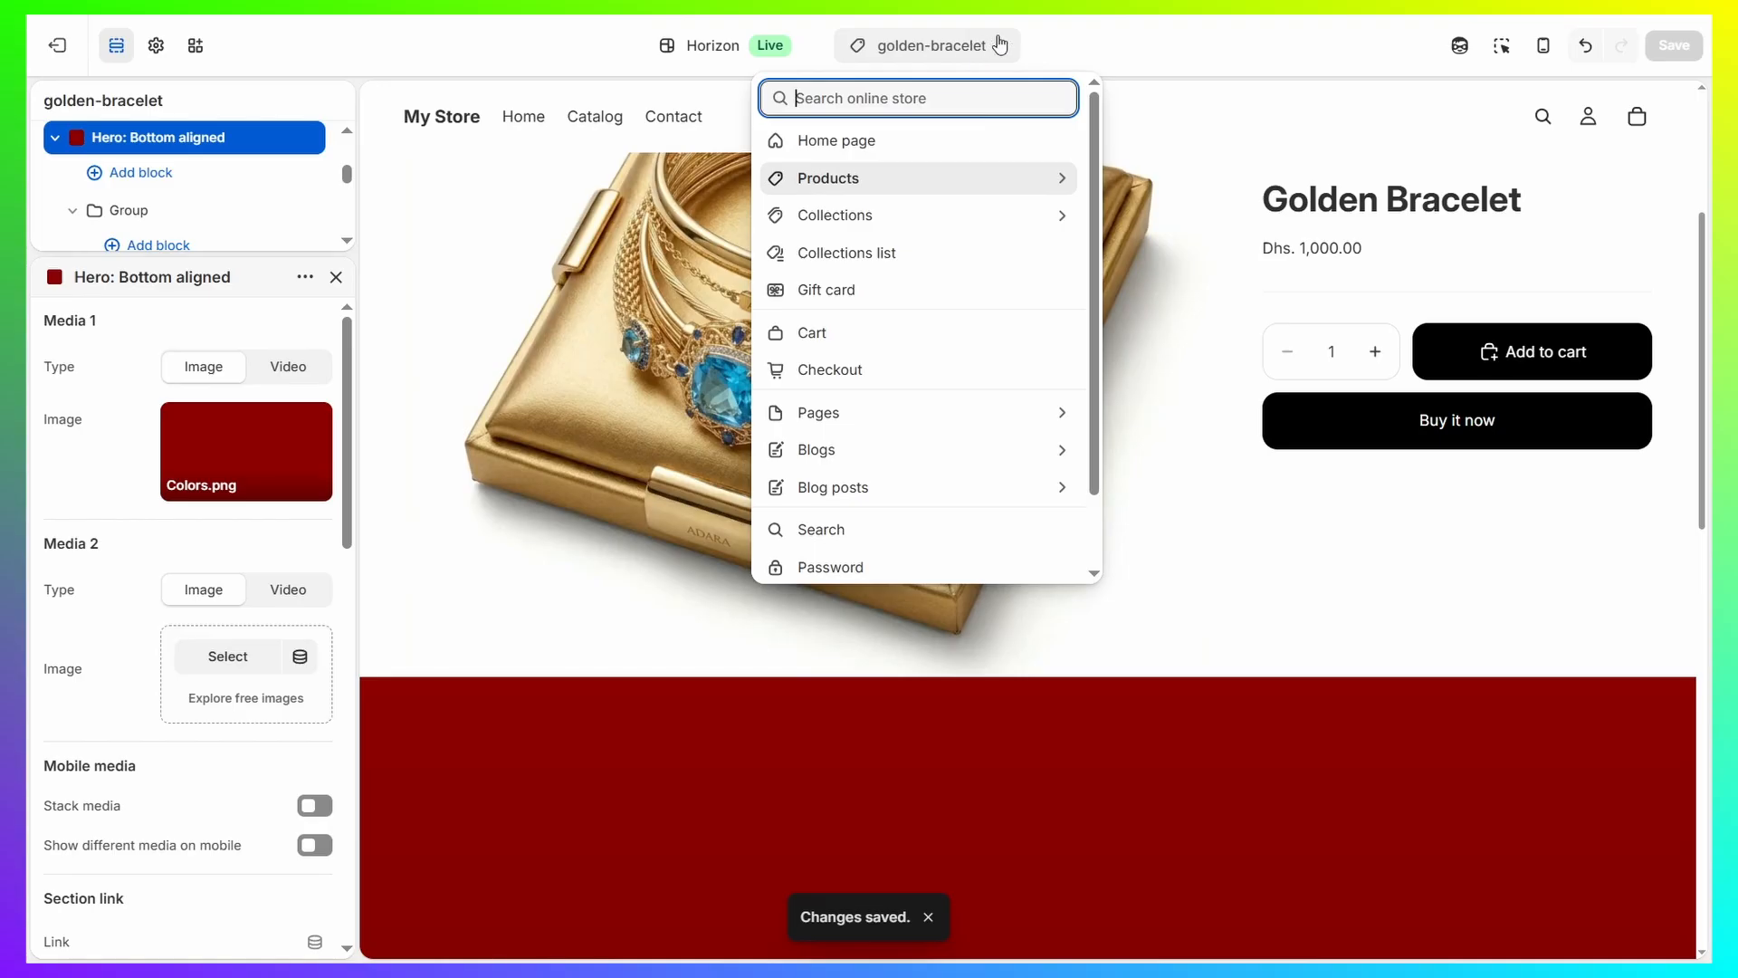
pyautogui.click(896, 178)
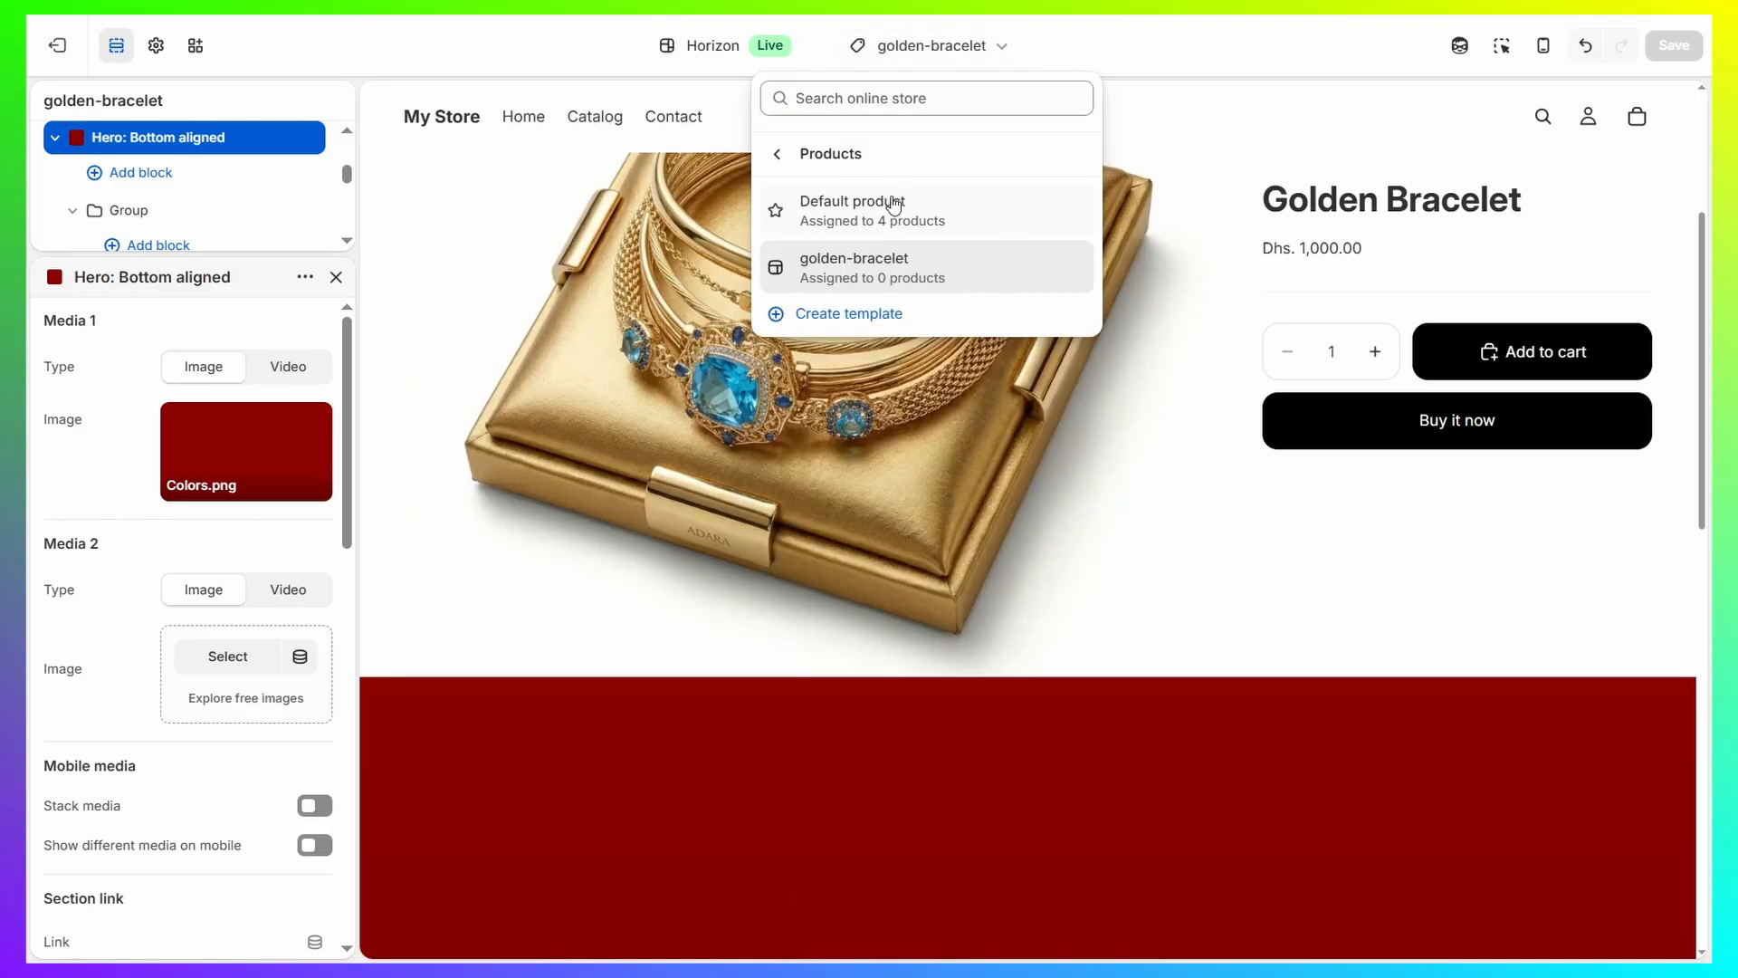
pyautogui.click(860, 317)
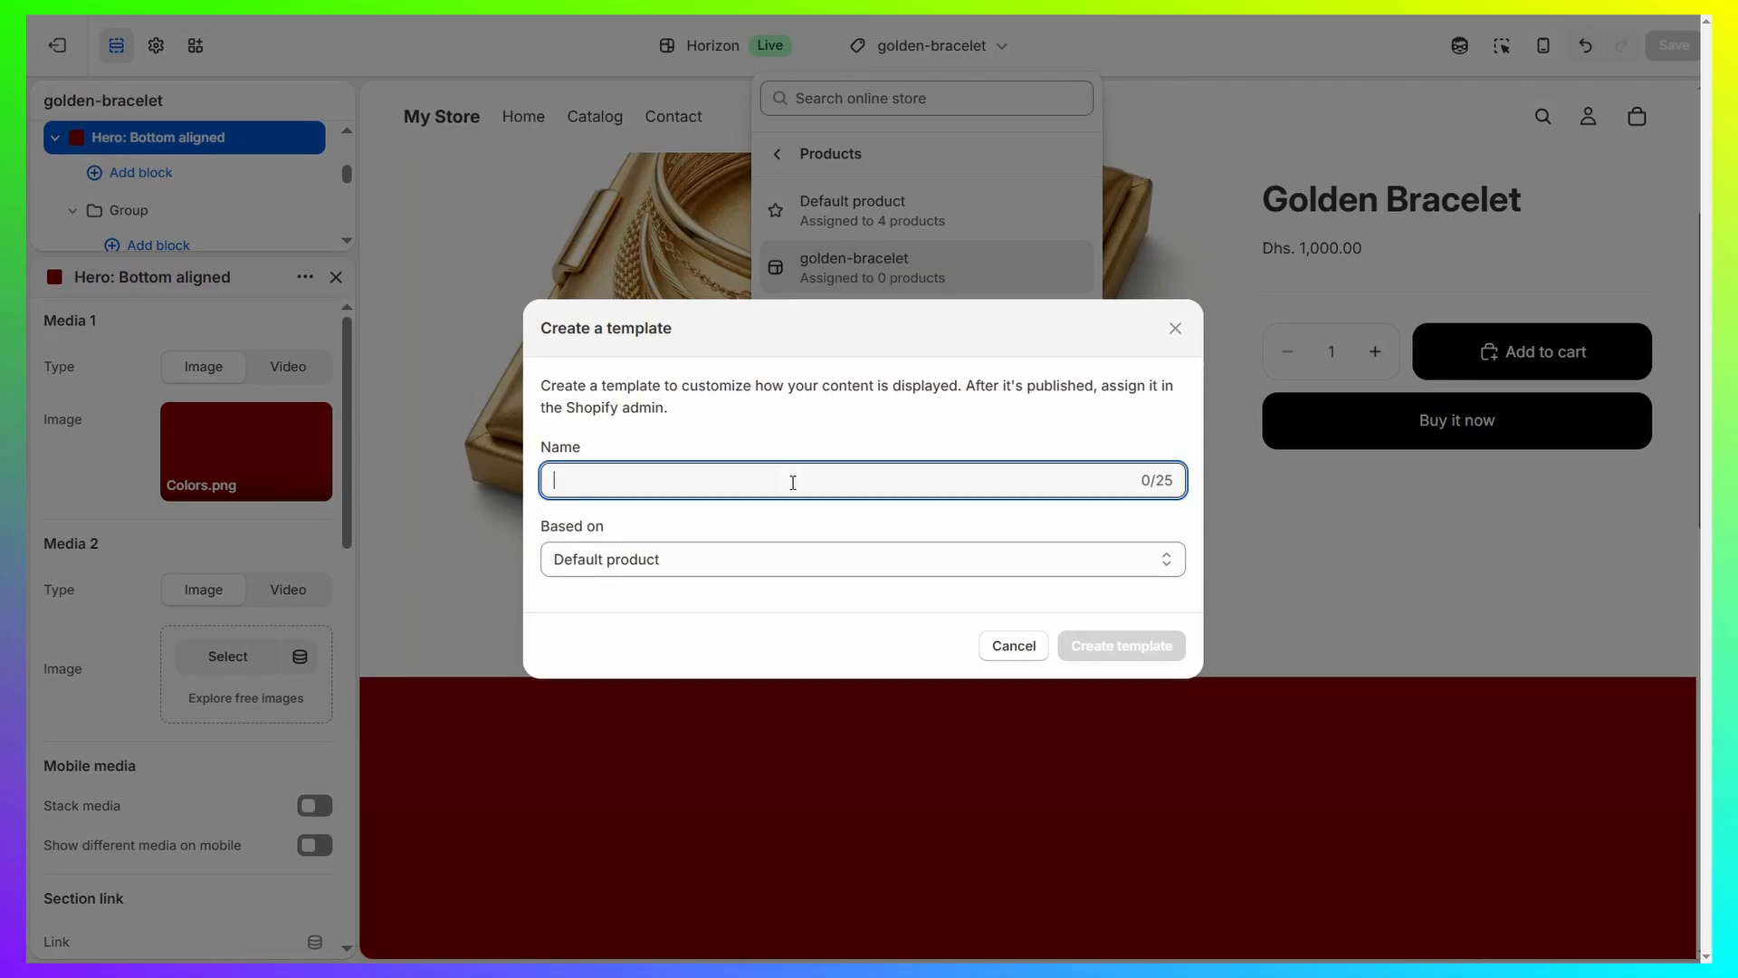
pyautogui.write('Silver')
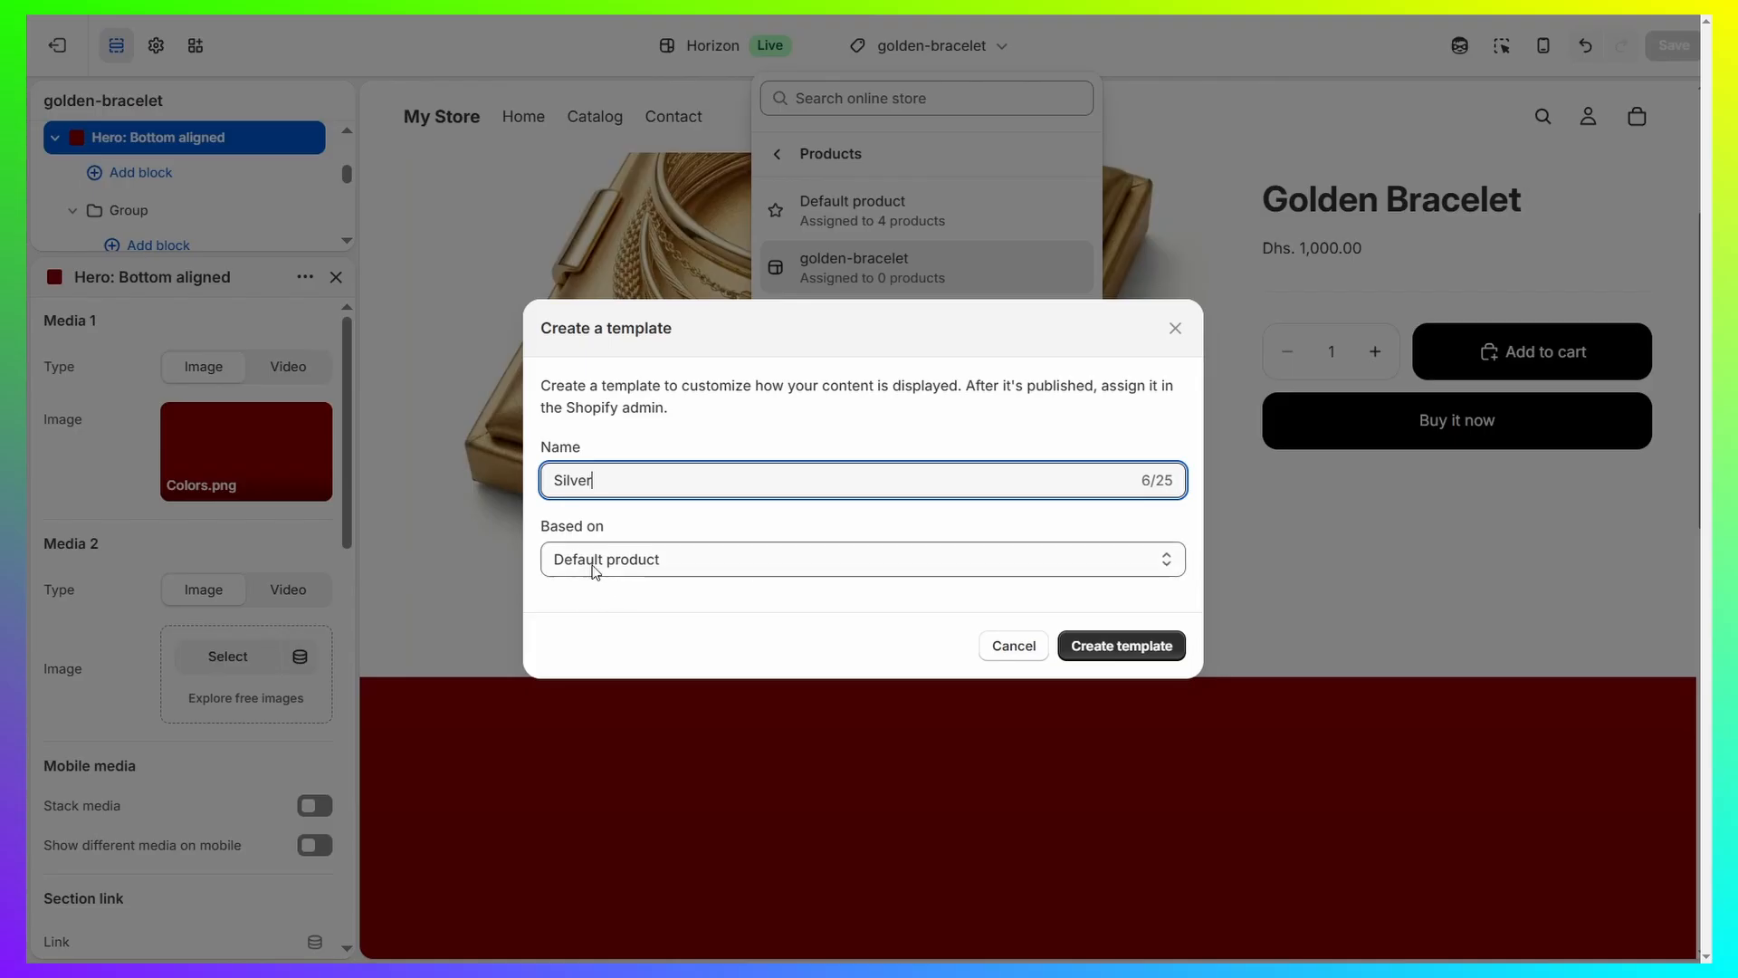
pyautogui.click(606, 563)
pyautogui.click(704, 563)
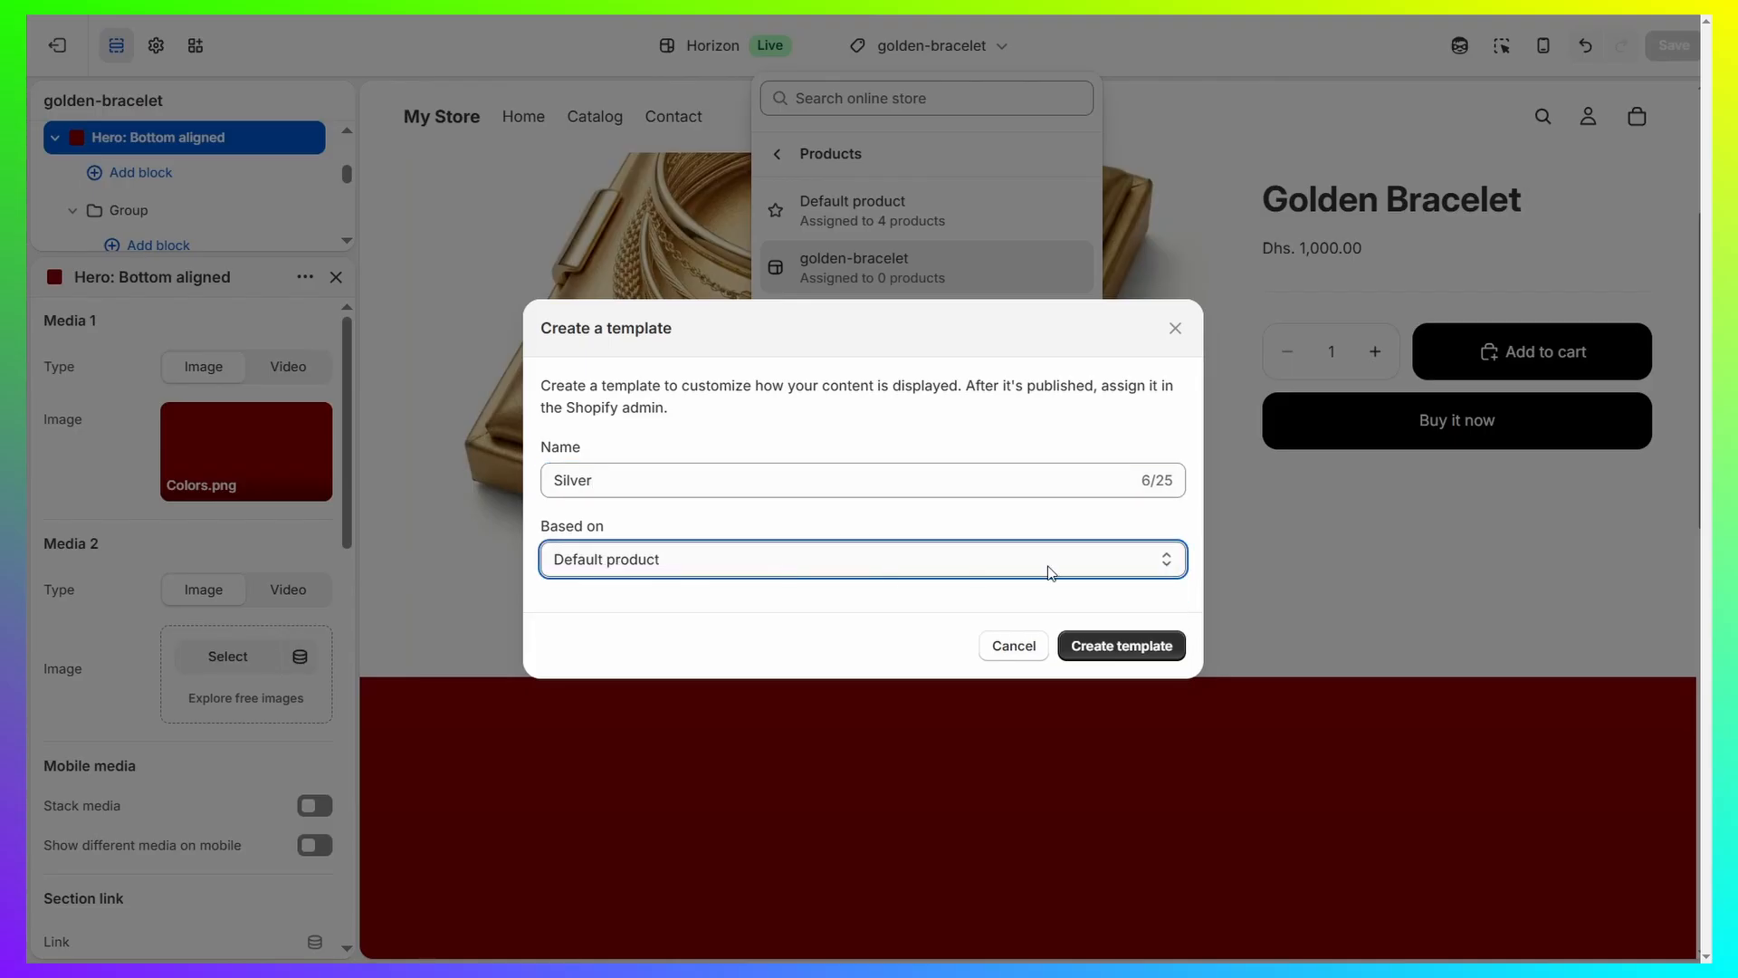
pyautogui.click(856, 563)
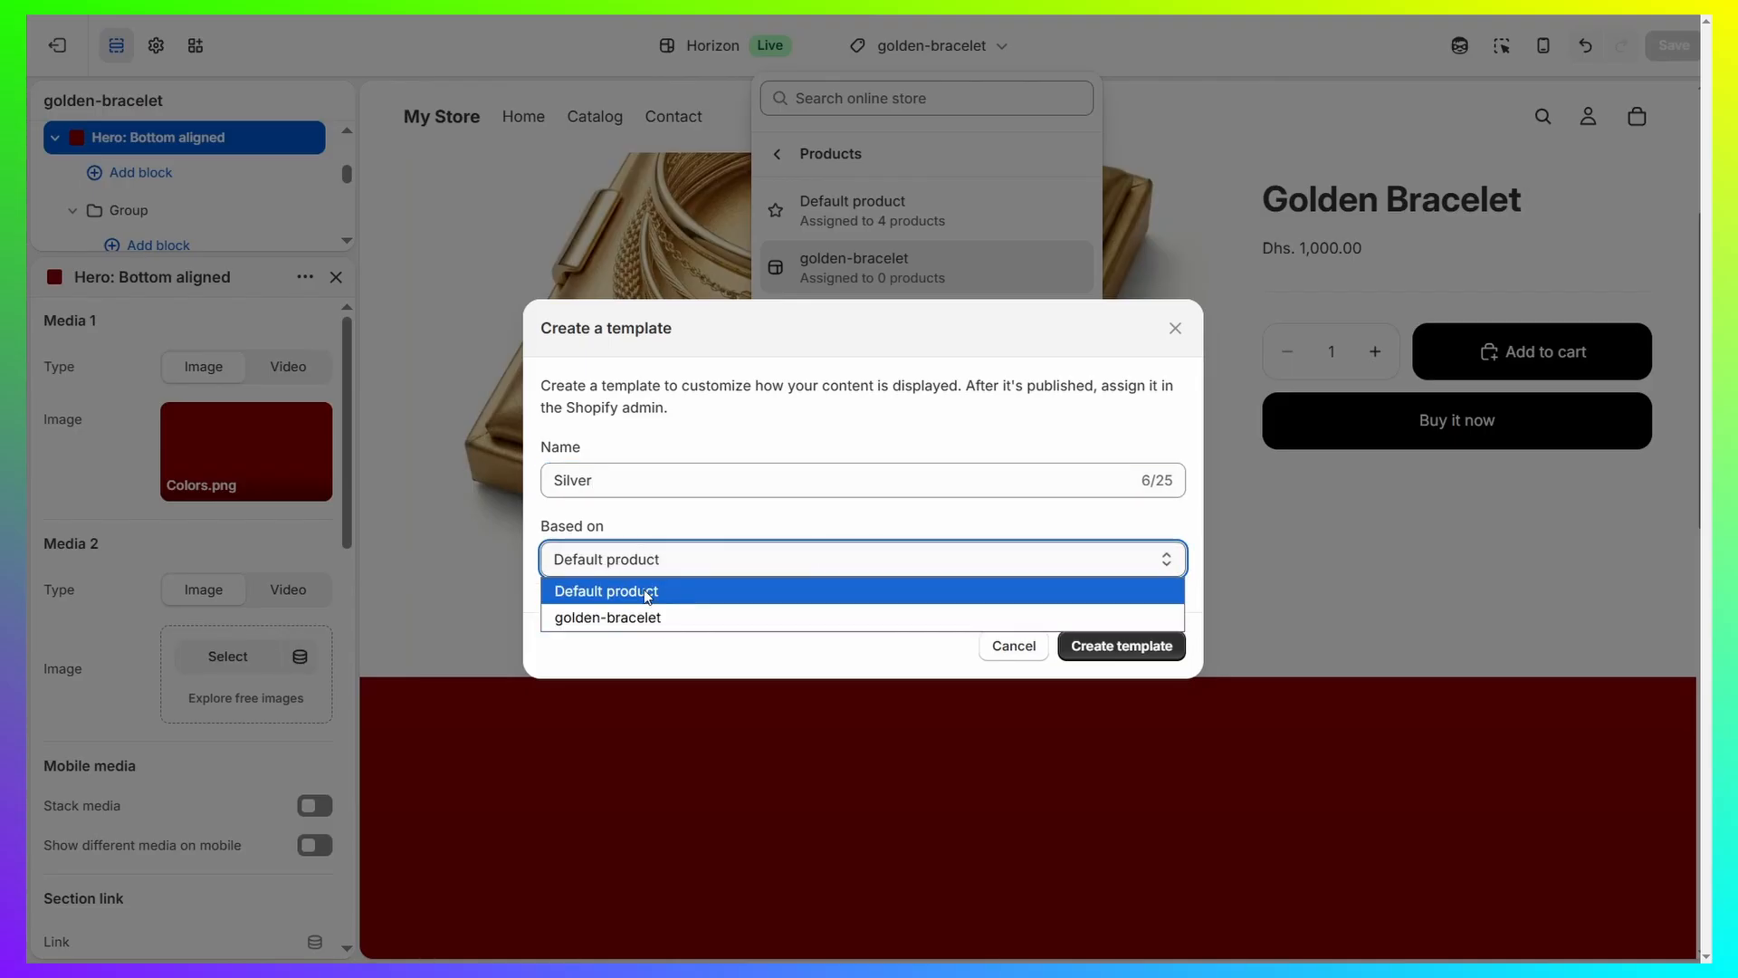
pyautogui.click(665, 559)
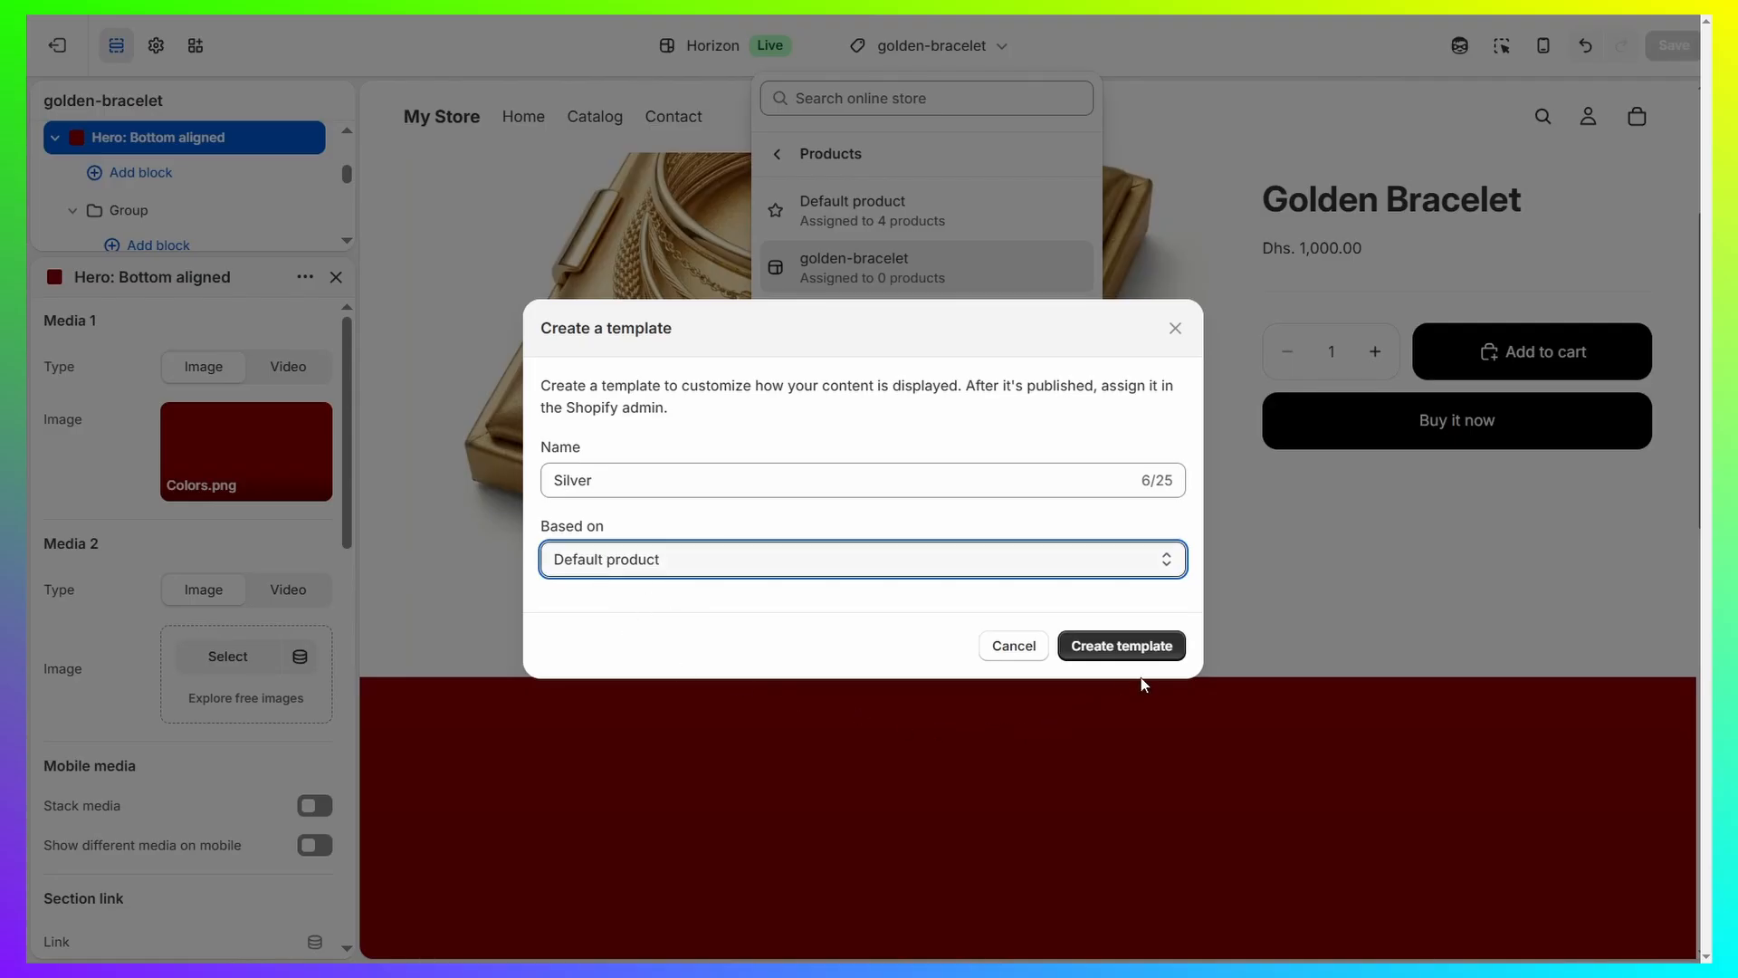
pyautogui.click(1127, 646)
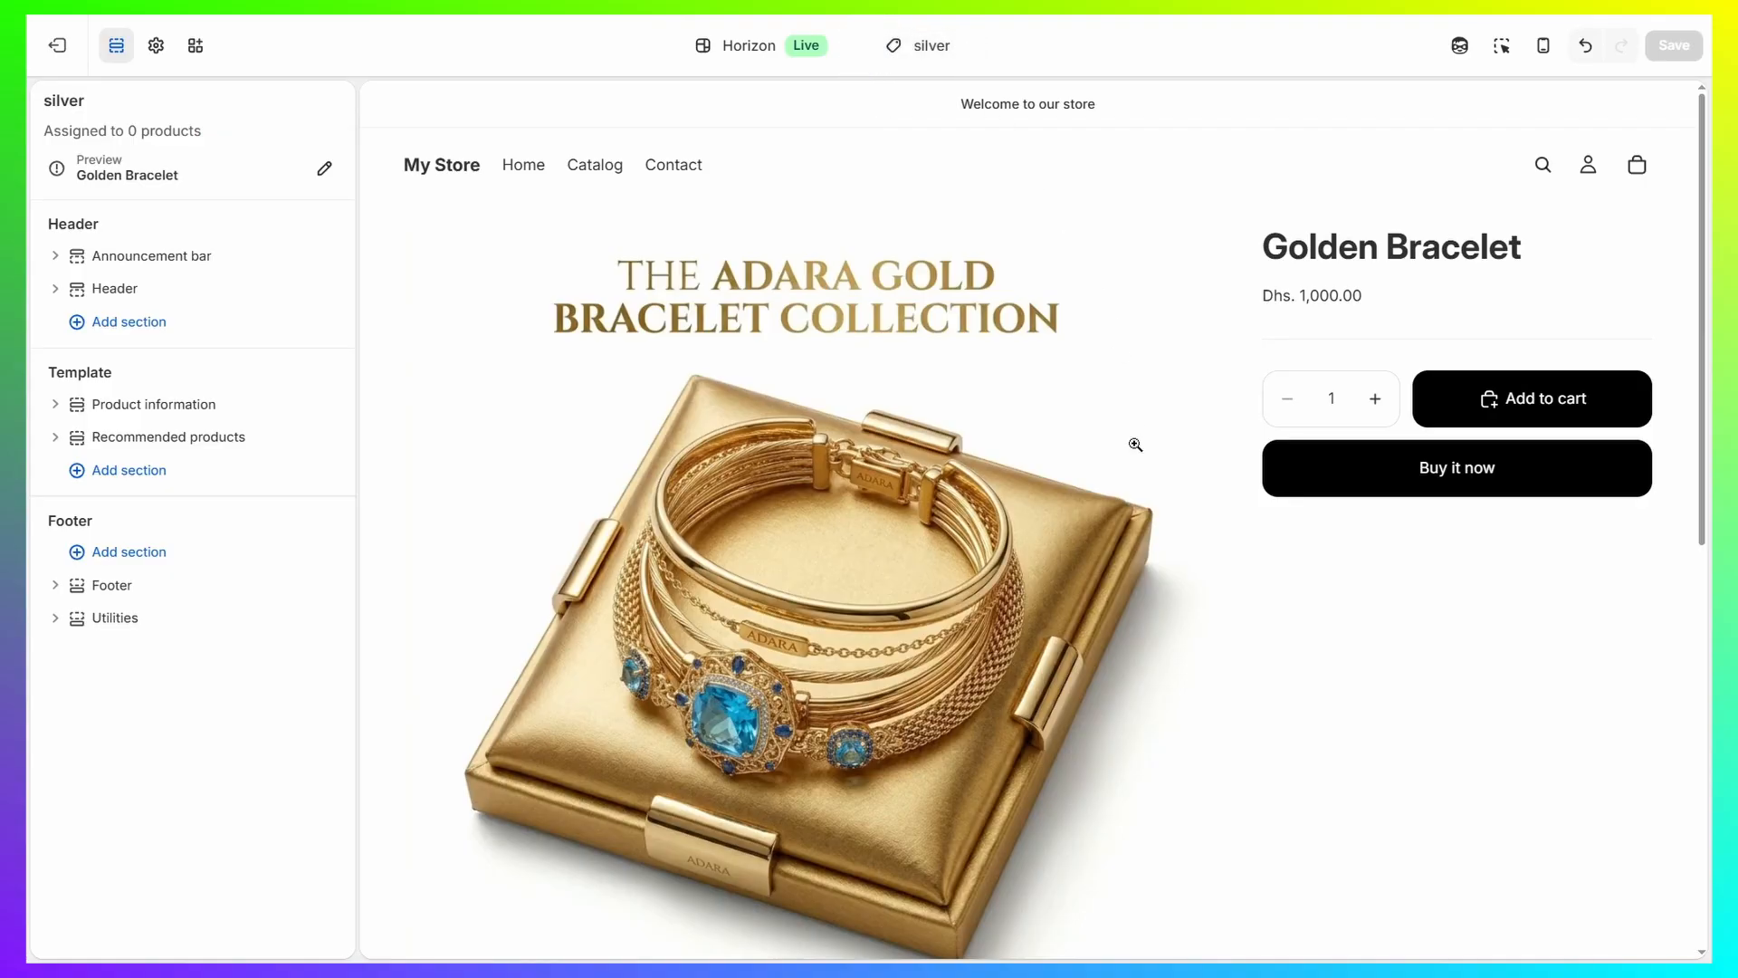
# Add an "Image with text" section to the silver template.
pyautogui.scroll(-5, 1122, 449)
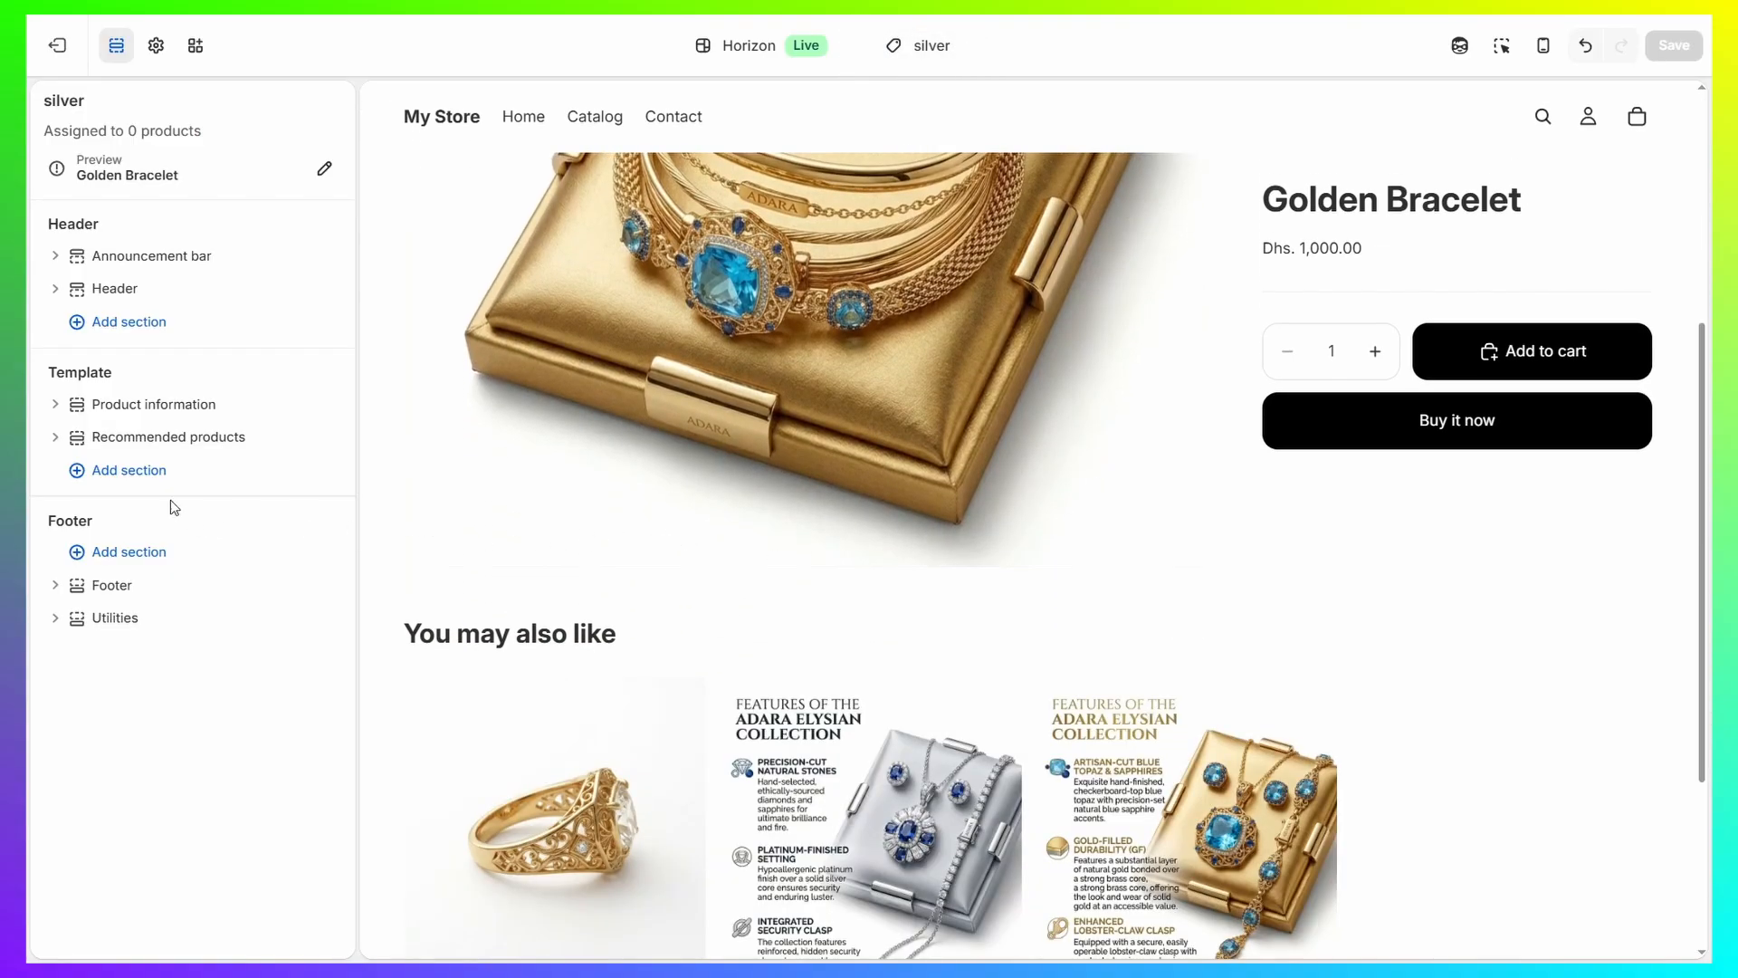
pyautogui.click(113, 470)
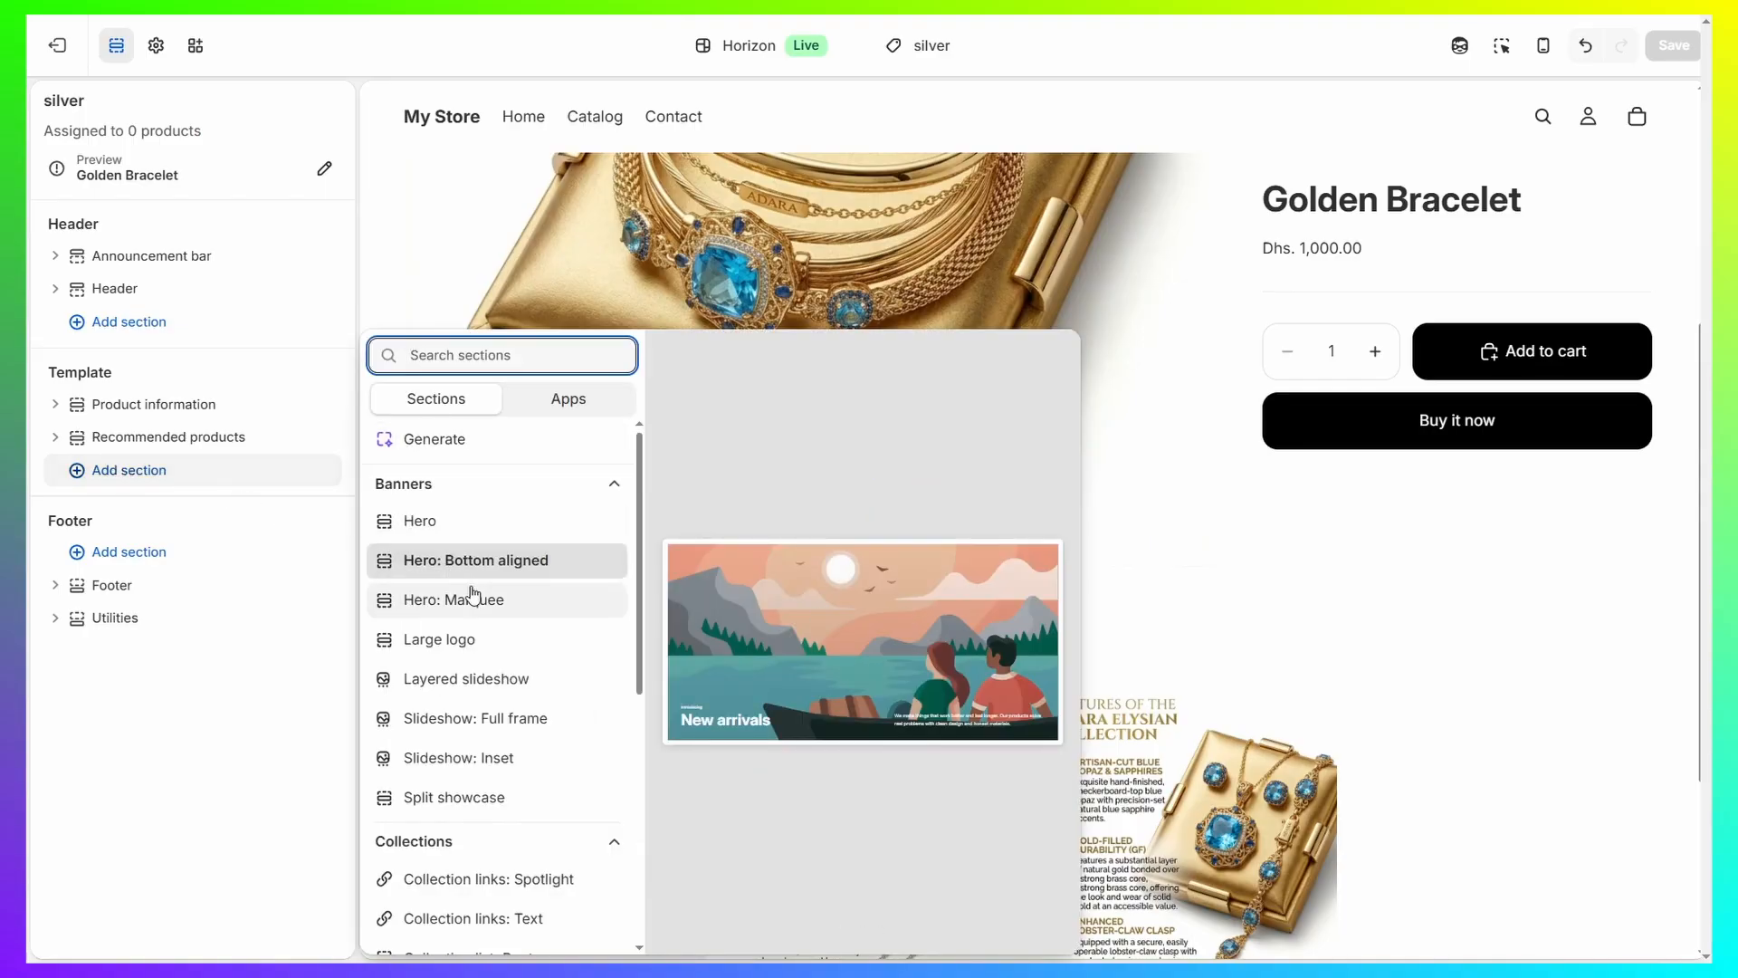
pyautogui.scroll(-4, 489, 579)
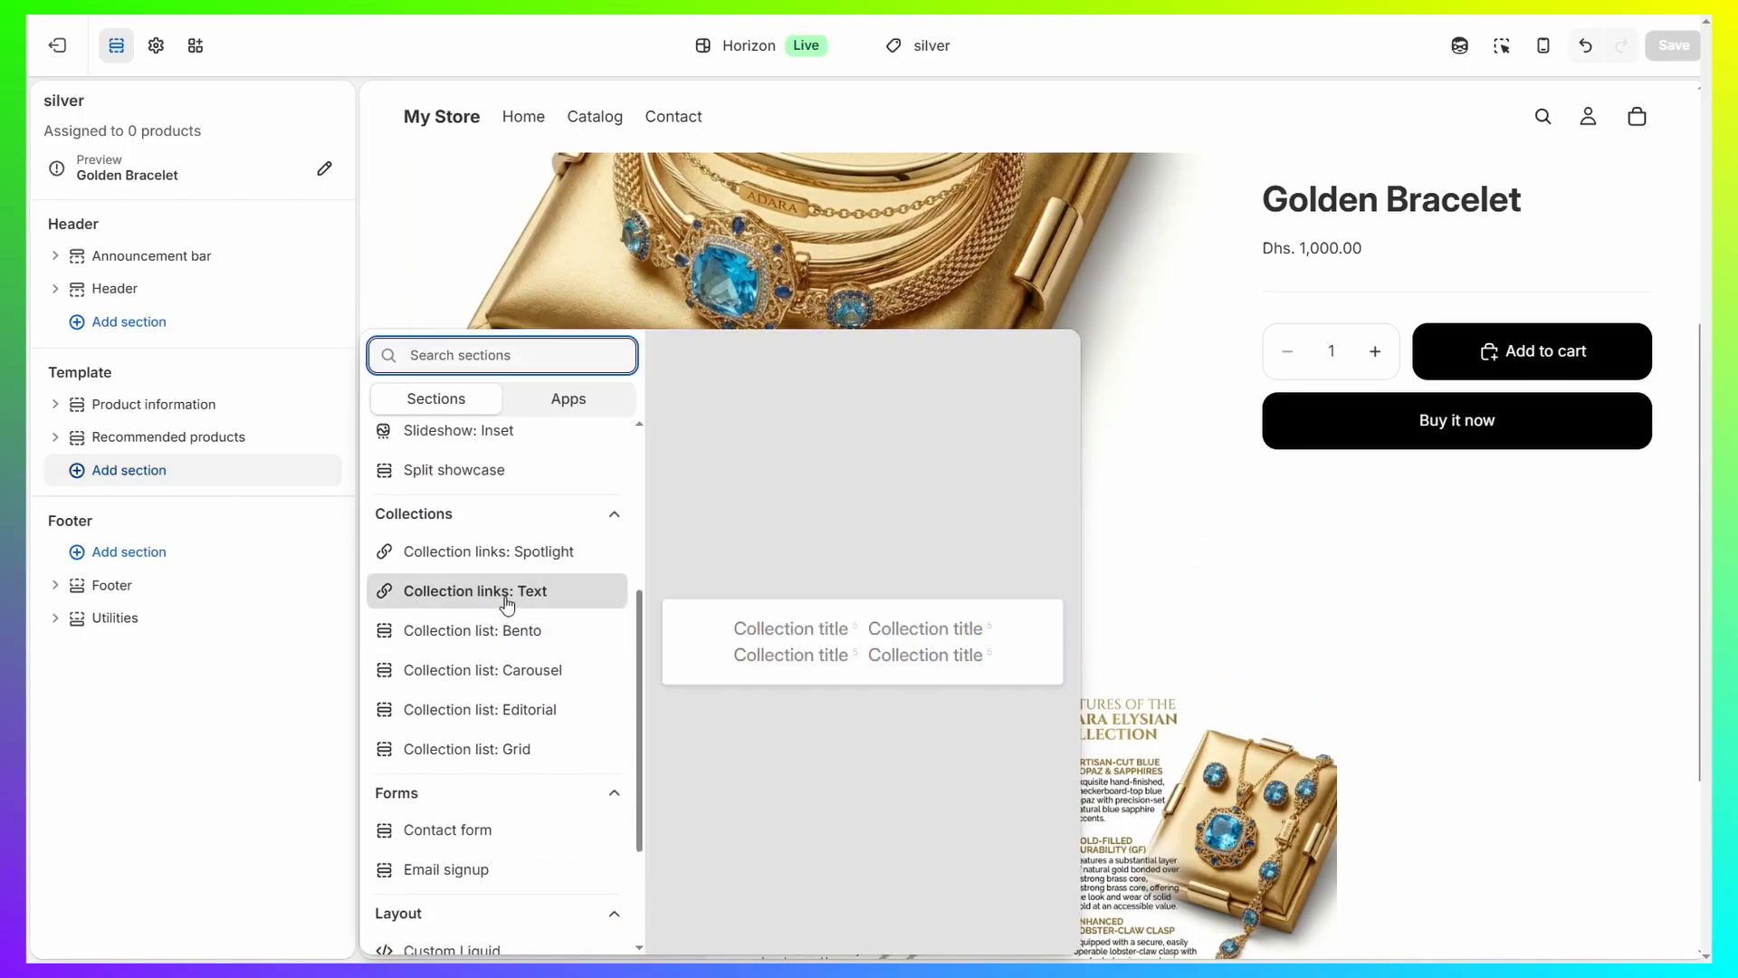
pyautogui.click(507, 602)
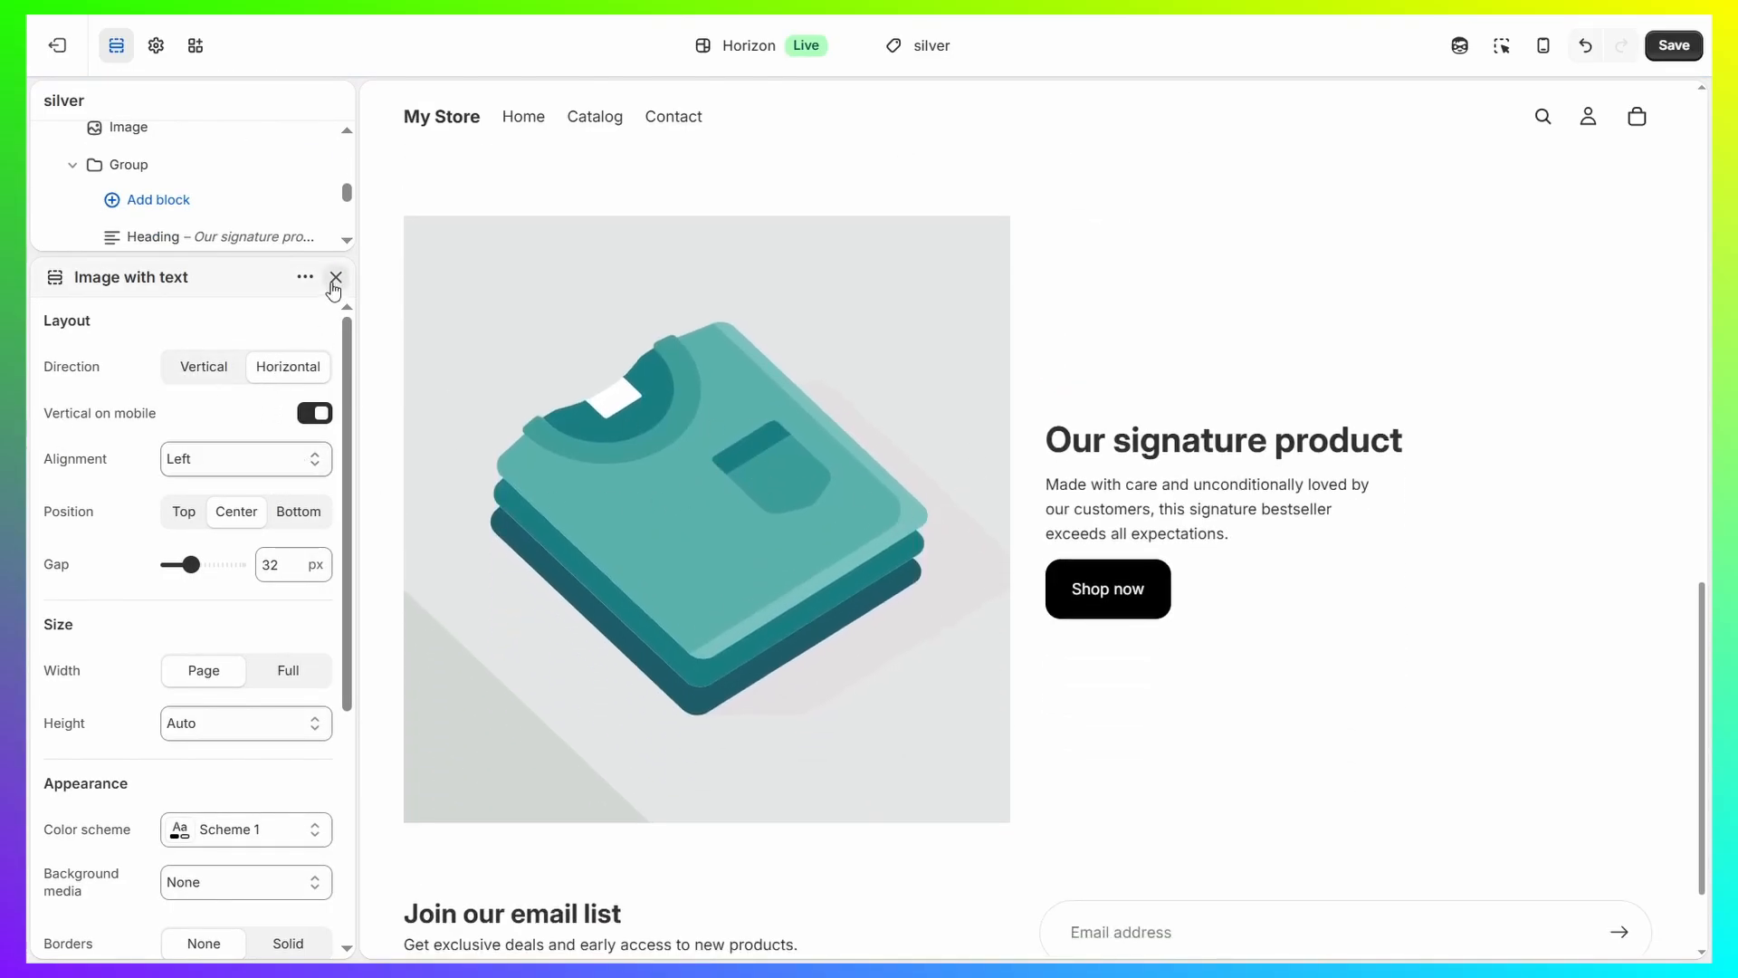
pyautogui.click(336, 277)
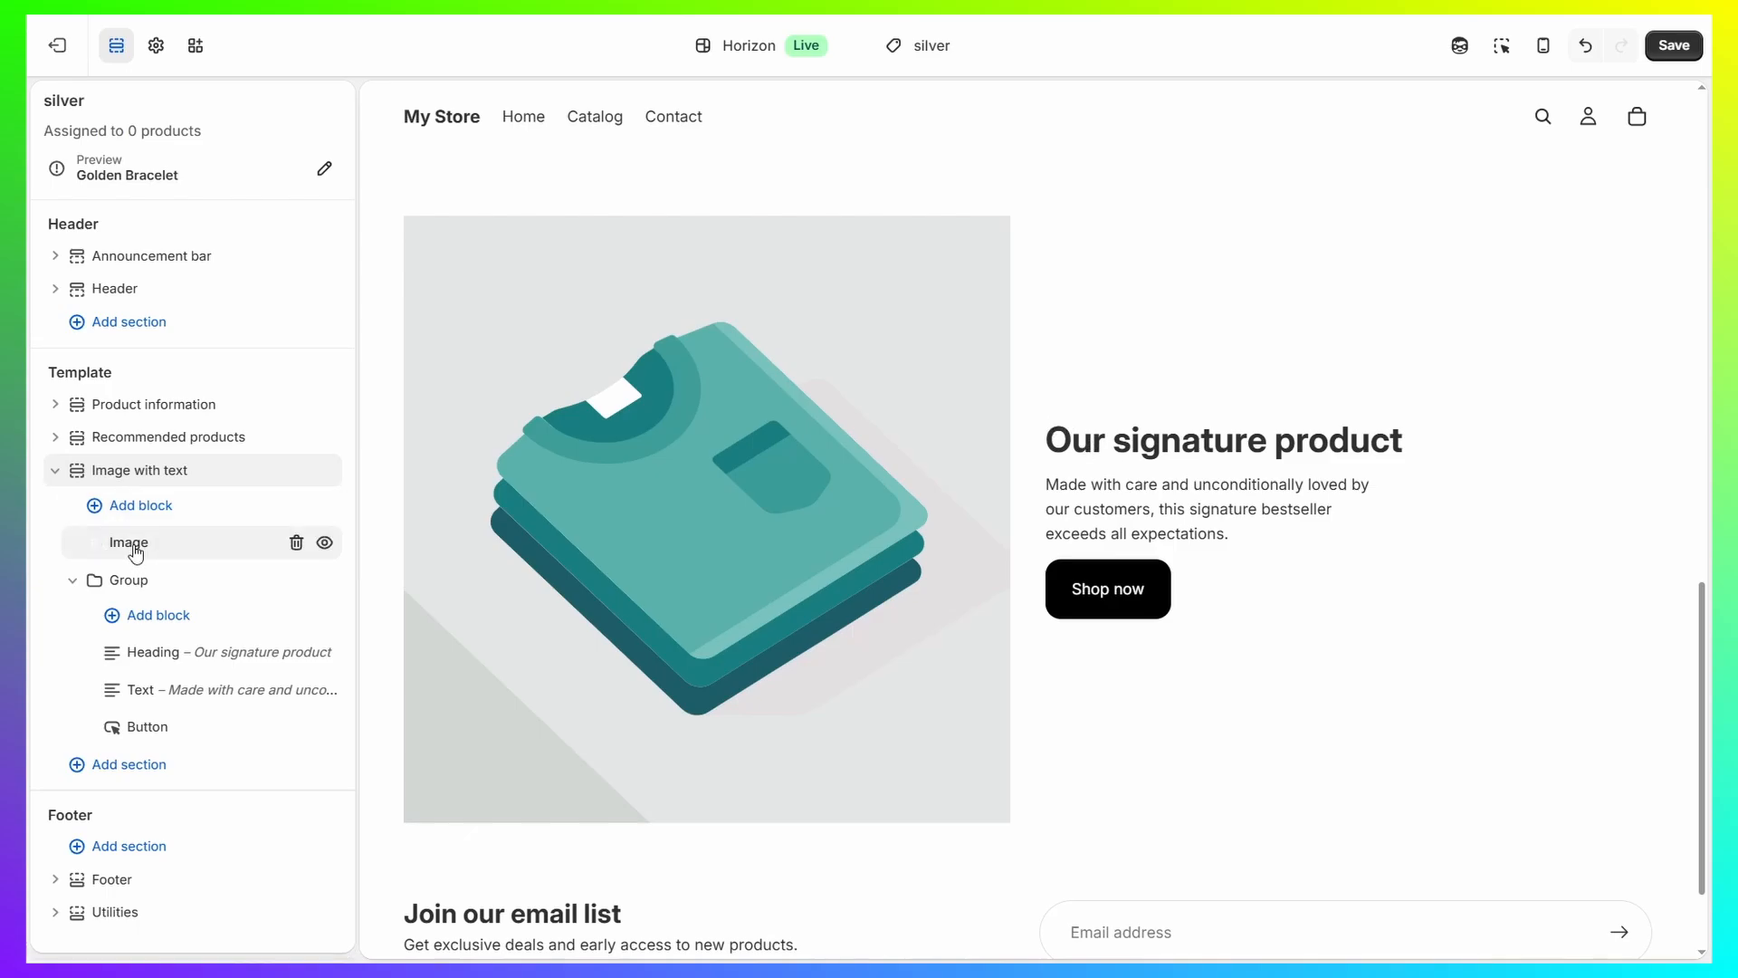
# Set the silver "Features of the Adara Elysian Collection" picture as the image of the "Image with text" section.
pyautogui.click(123, 543)
pyautogui.click(227, 340)
pyautogui.click(1127, 480)
pyautogui.click(1358, 843)
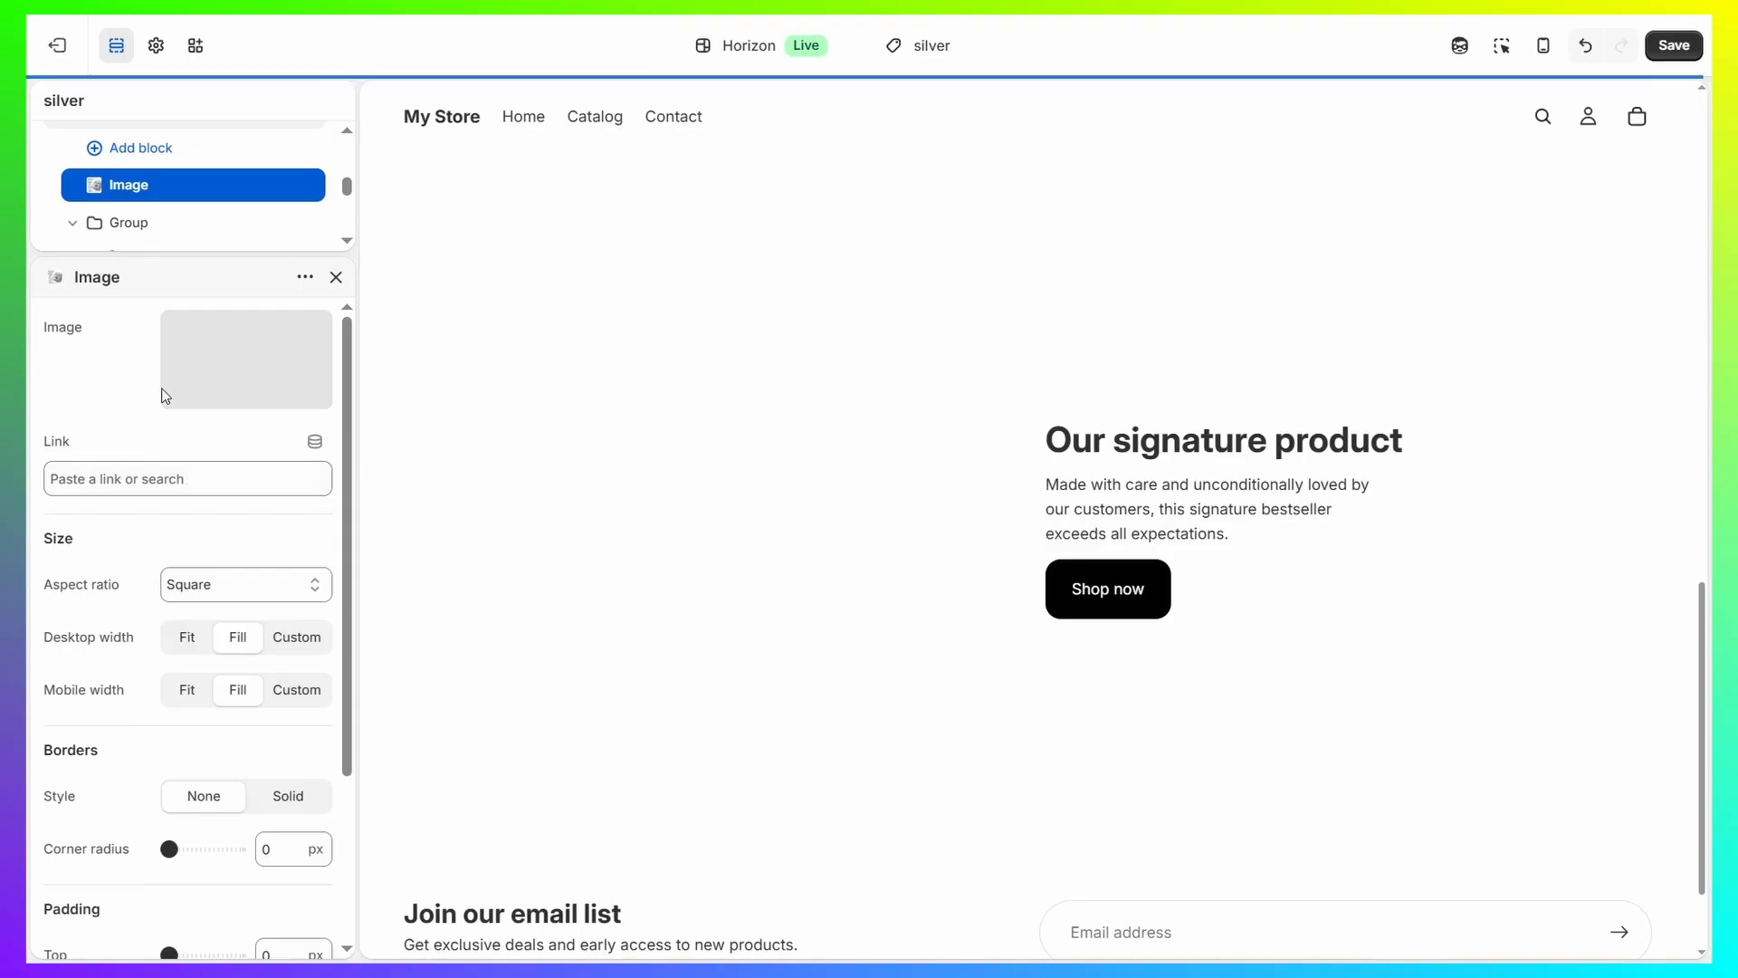
pyautogui.click(335, 281)
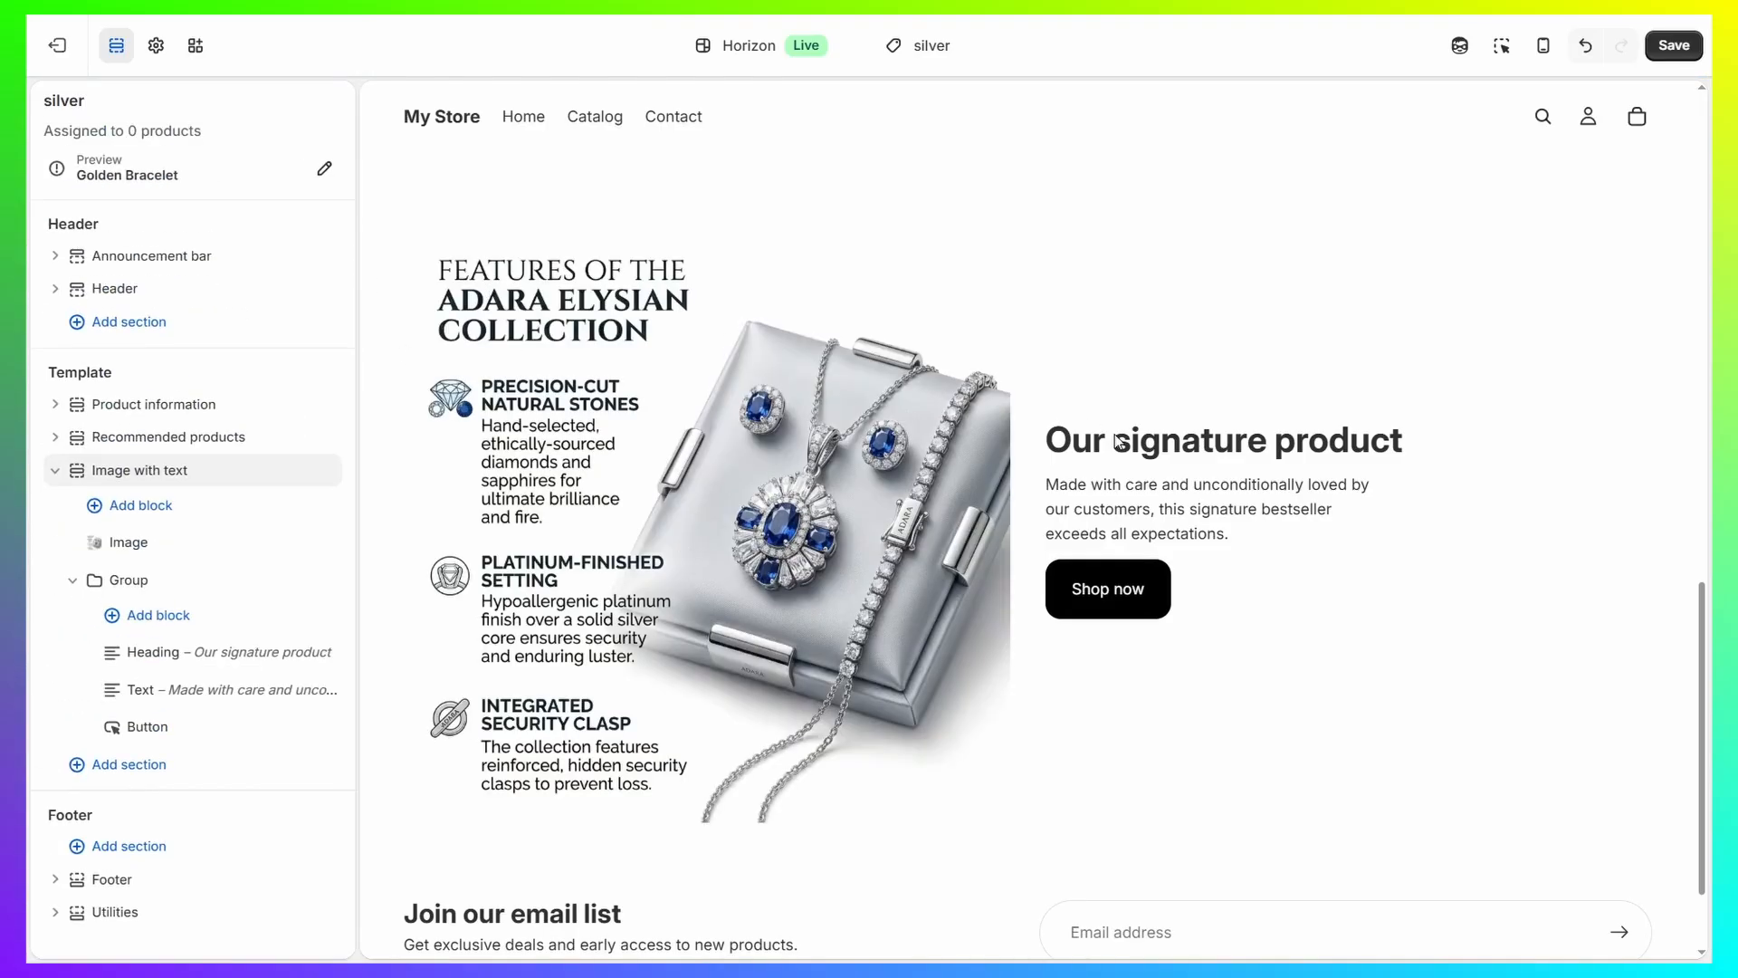
# Change the heading text of the "Image with text" section to "SILVER".
pyautogui.click(145, 652)
pyautogui.click(304, 406)
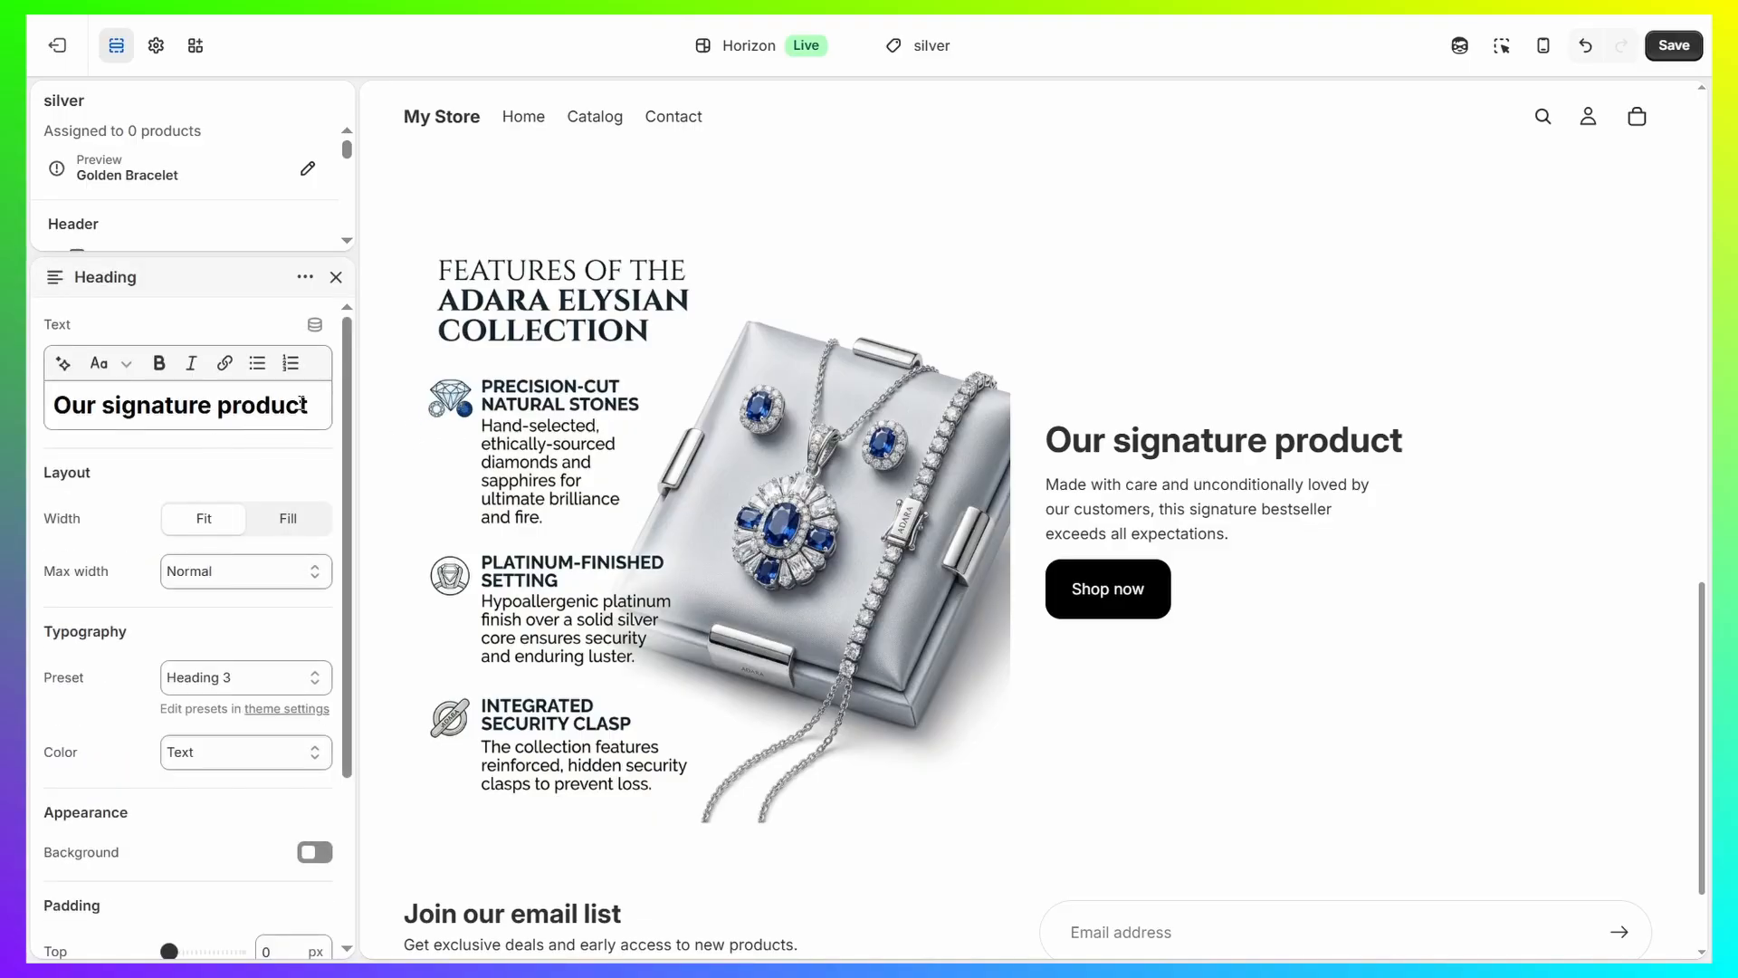
pyautogui.hotkey('ctrl', 'a')
pyautogui.write('SILVER')
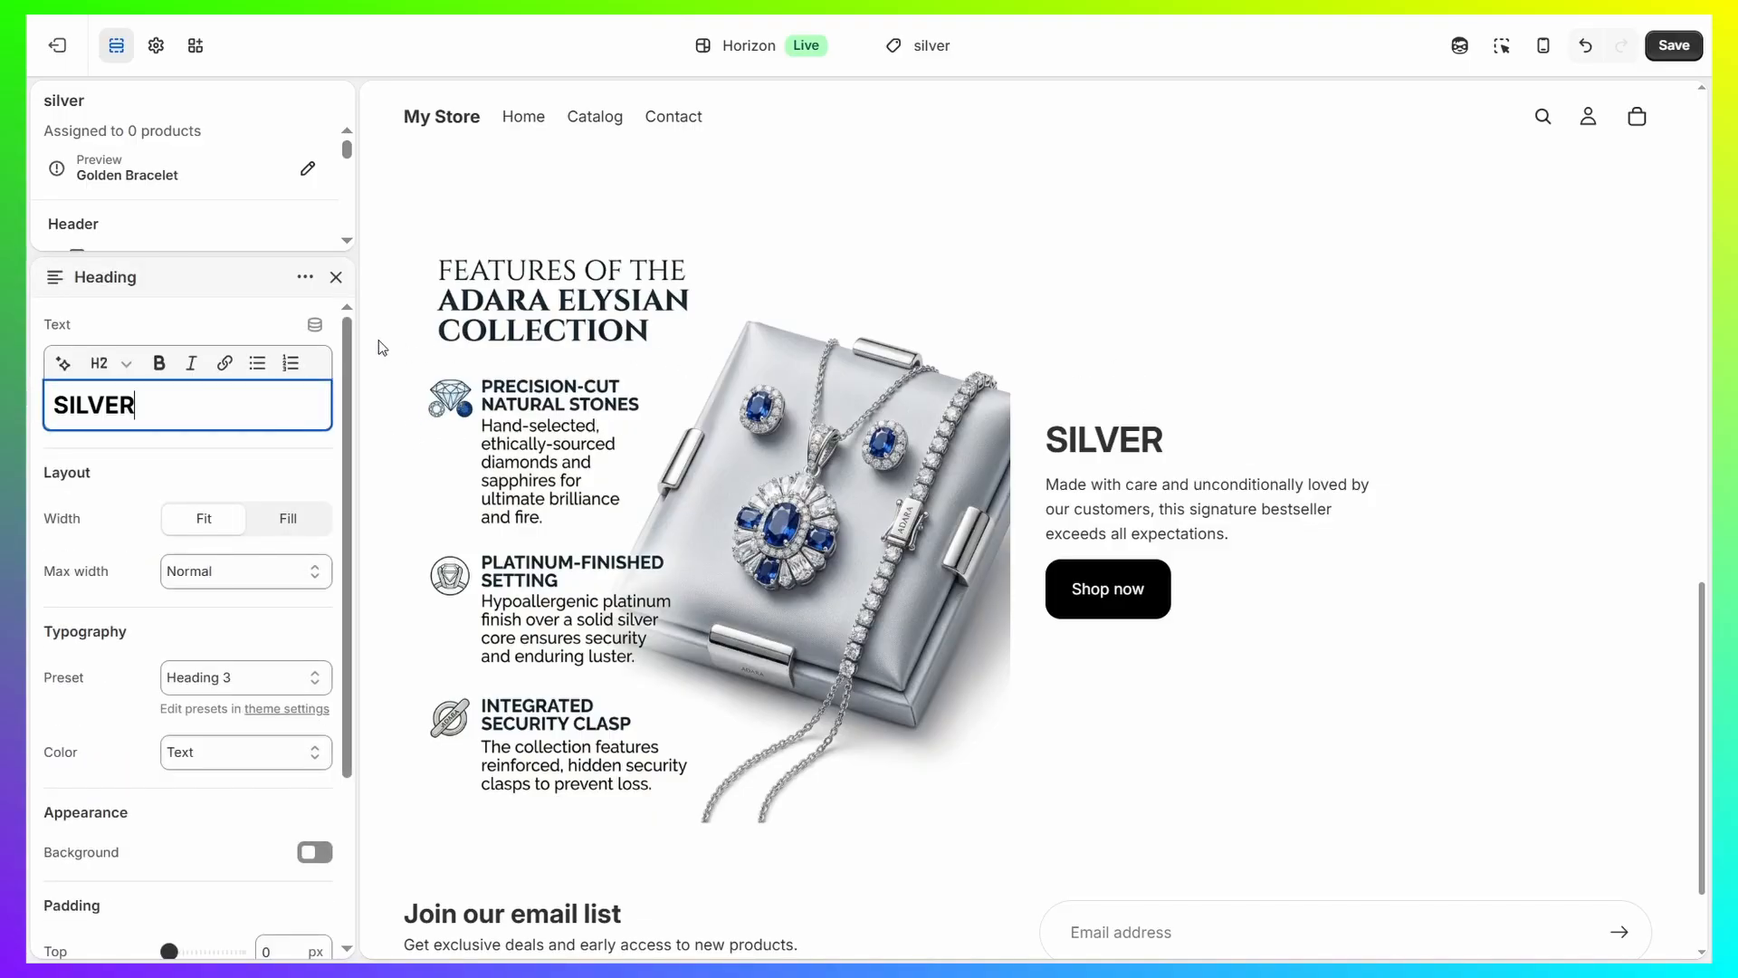
pyautogui.click(336, 277)
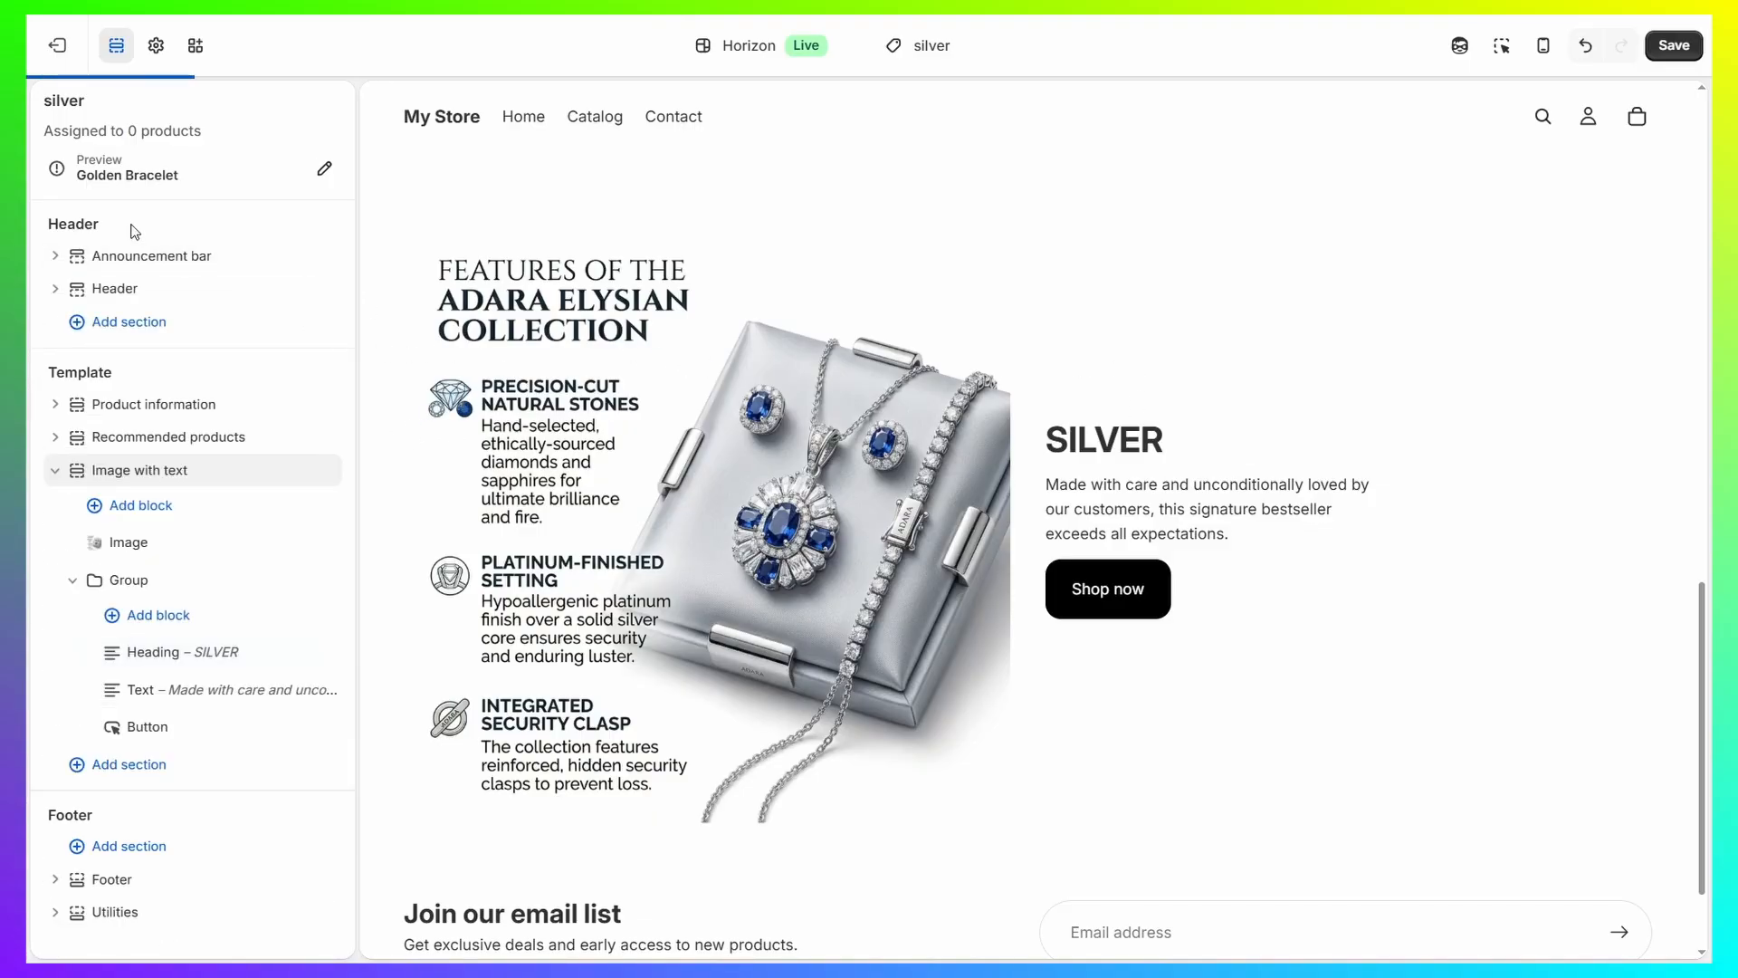
# Move the "Image with text" section above Recommended products and save the silver template.
pyautogui.click(55, 469)
pyautogui.moveTo(76, 470); pyautogui.dragTo(83, 433)
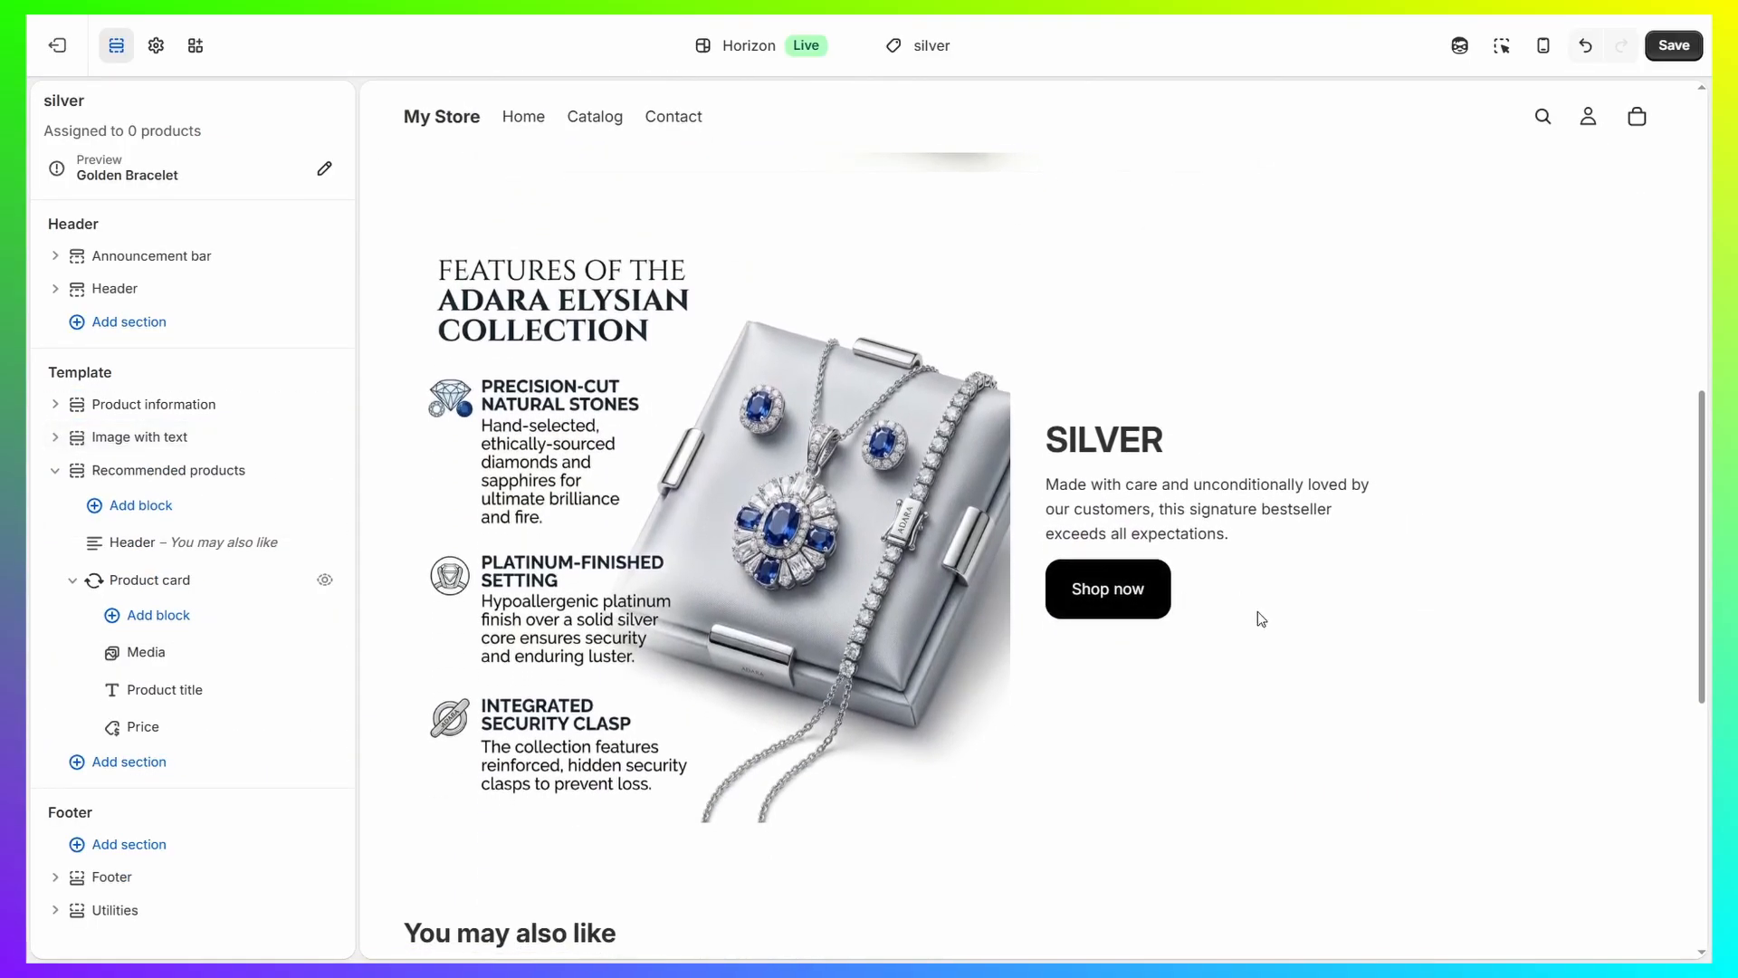
pyautogui.scroll(9, 752, 608)
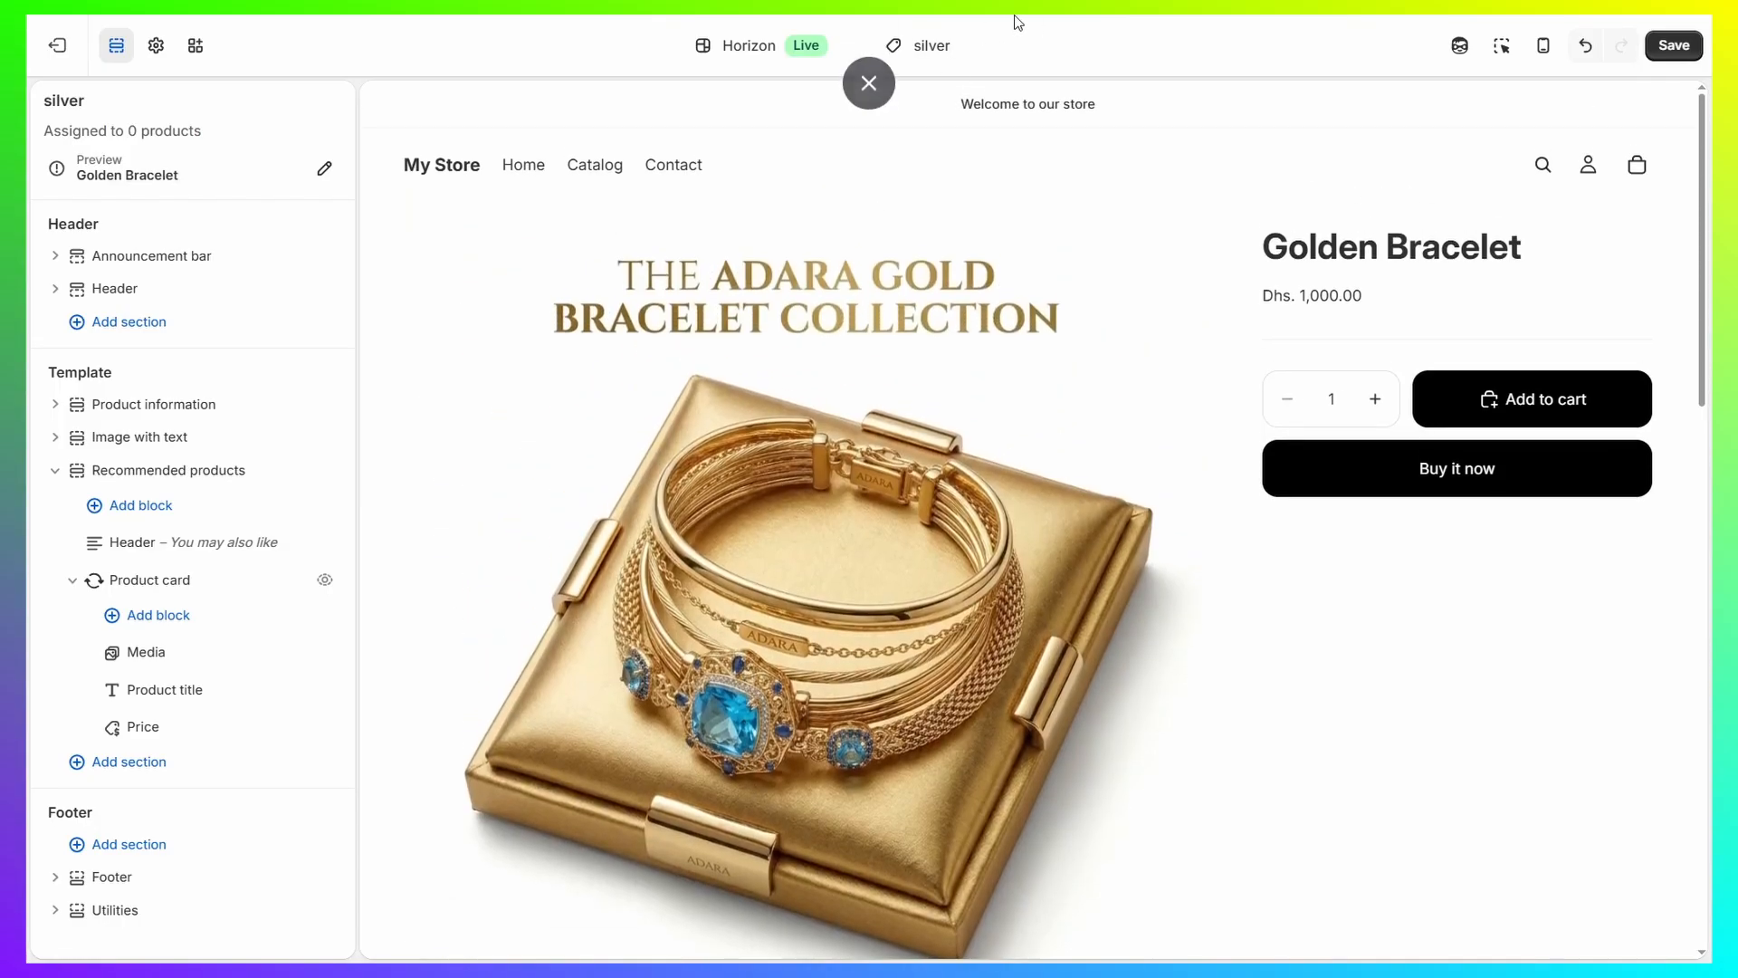
pyautogui.scroll(-10, 908, 506)
pyautogui.scroll(3, 907, 509)
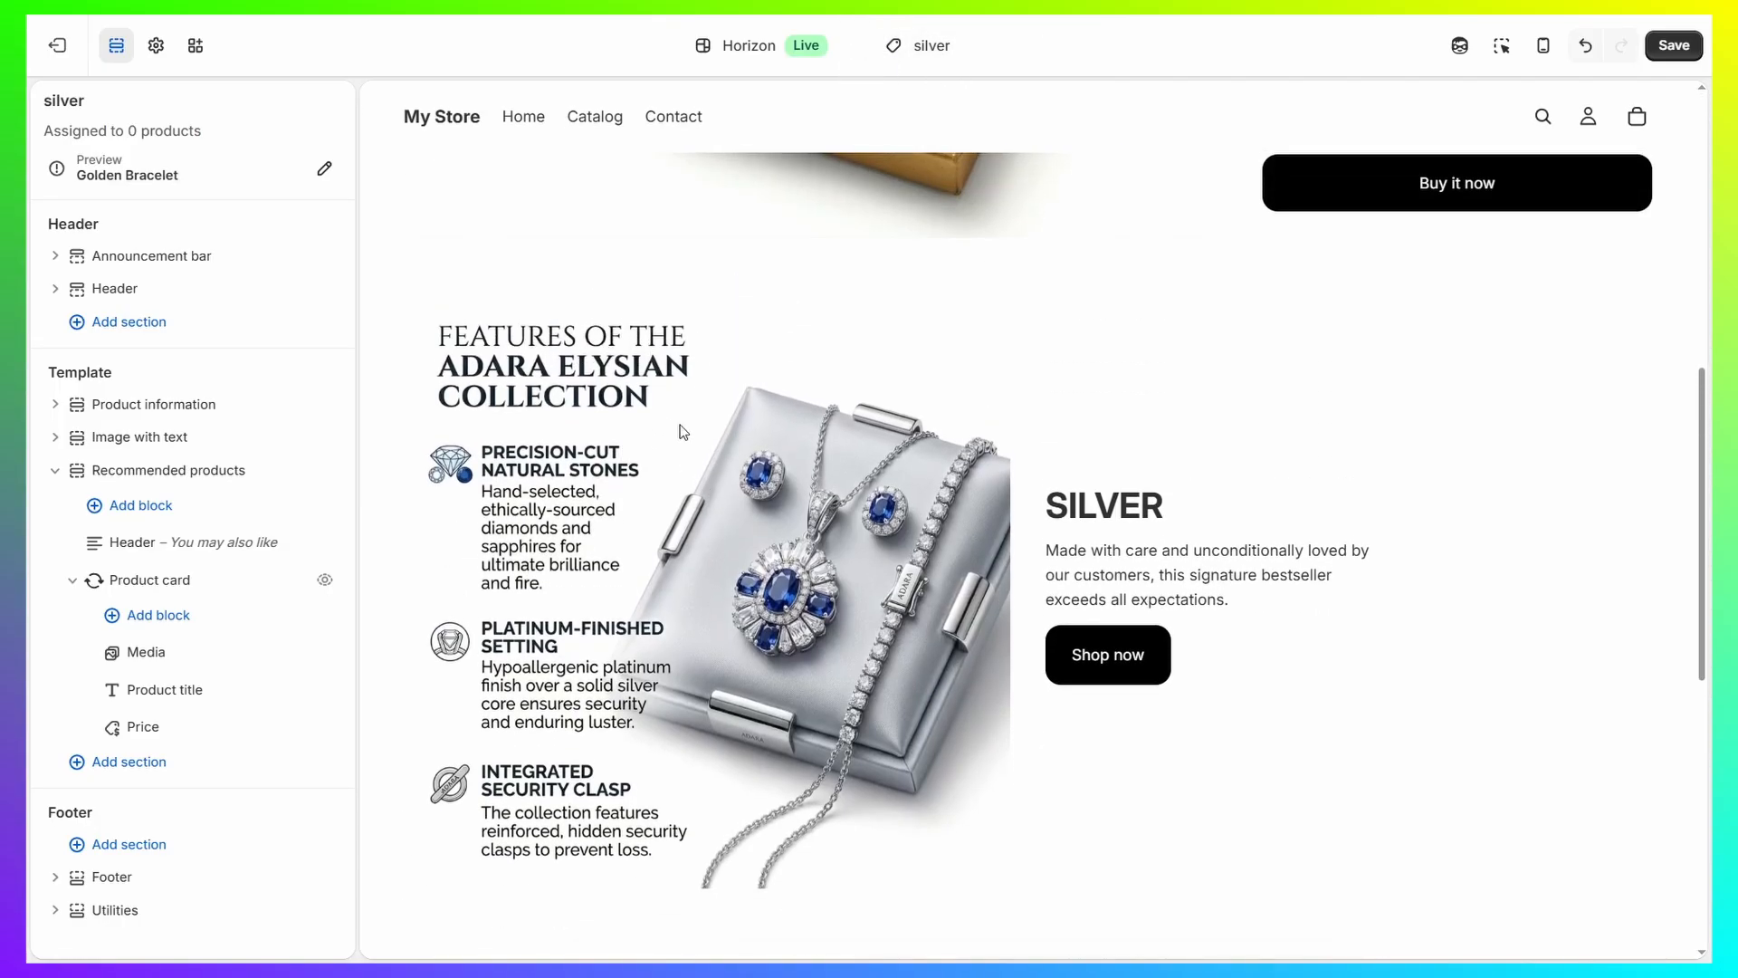
pyautogui.scroll(4, 1183, 530)
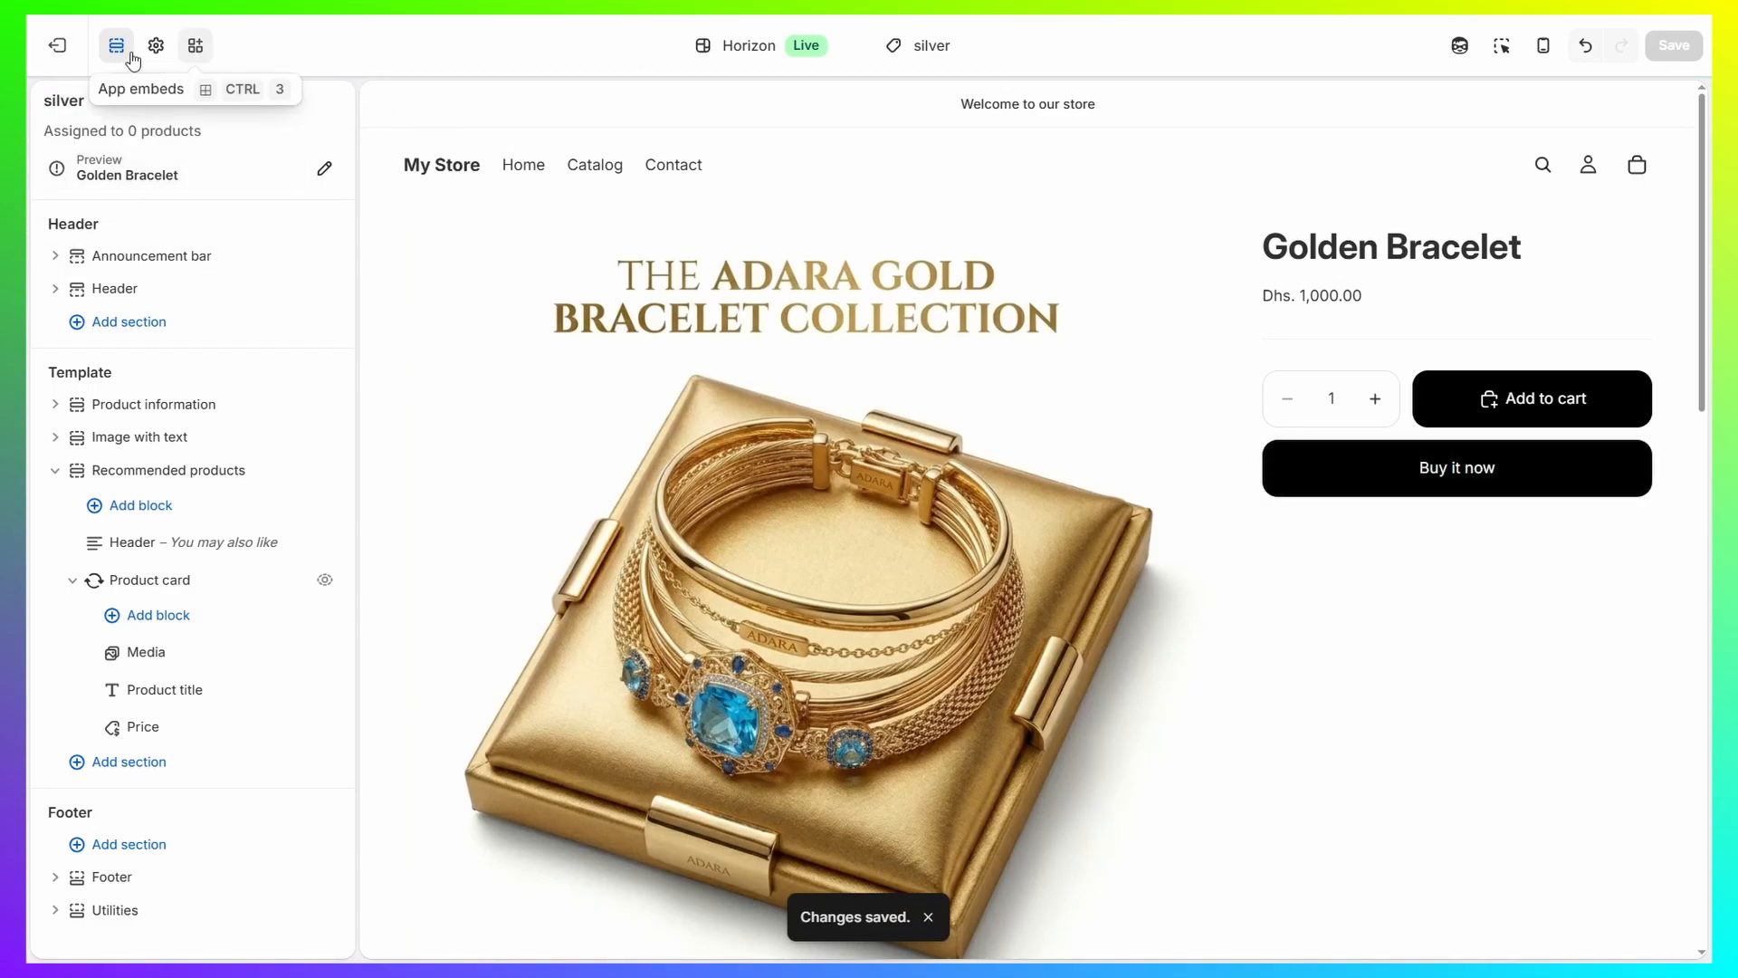
# Leave the theme editor and open the Golden Bracelet product for editing in the Shopify admin.
pyautogui.click(54, 52)
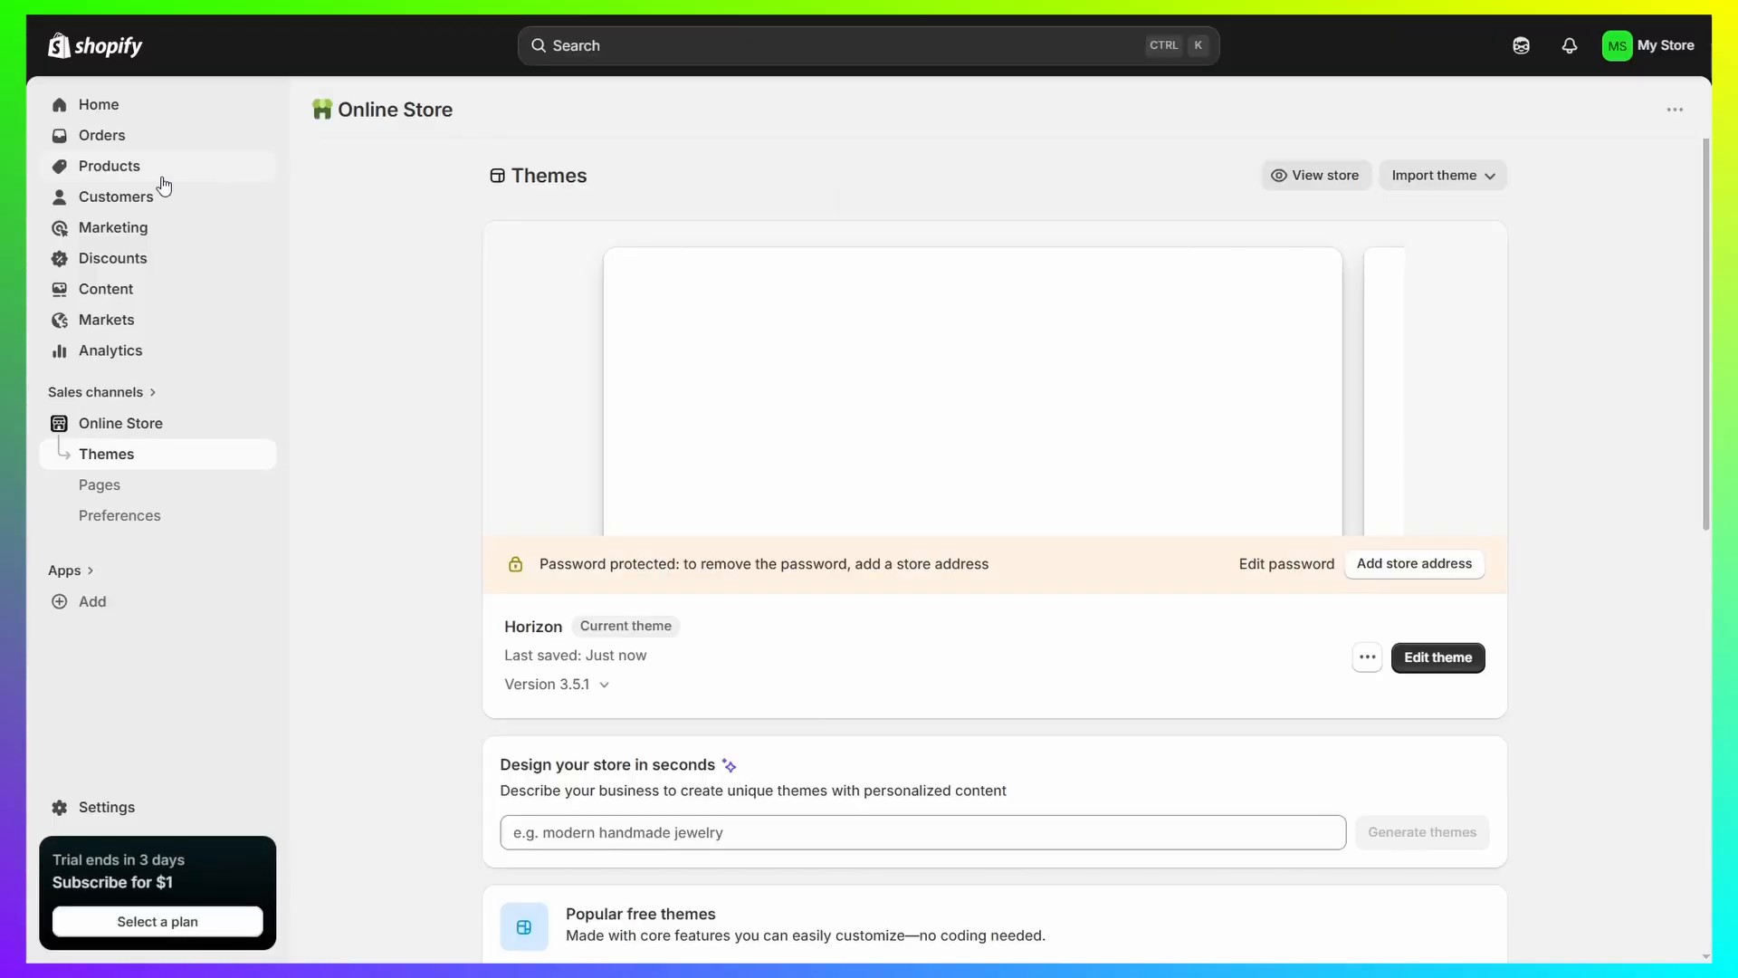
pyautogui.click(129, 170)
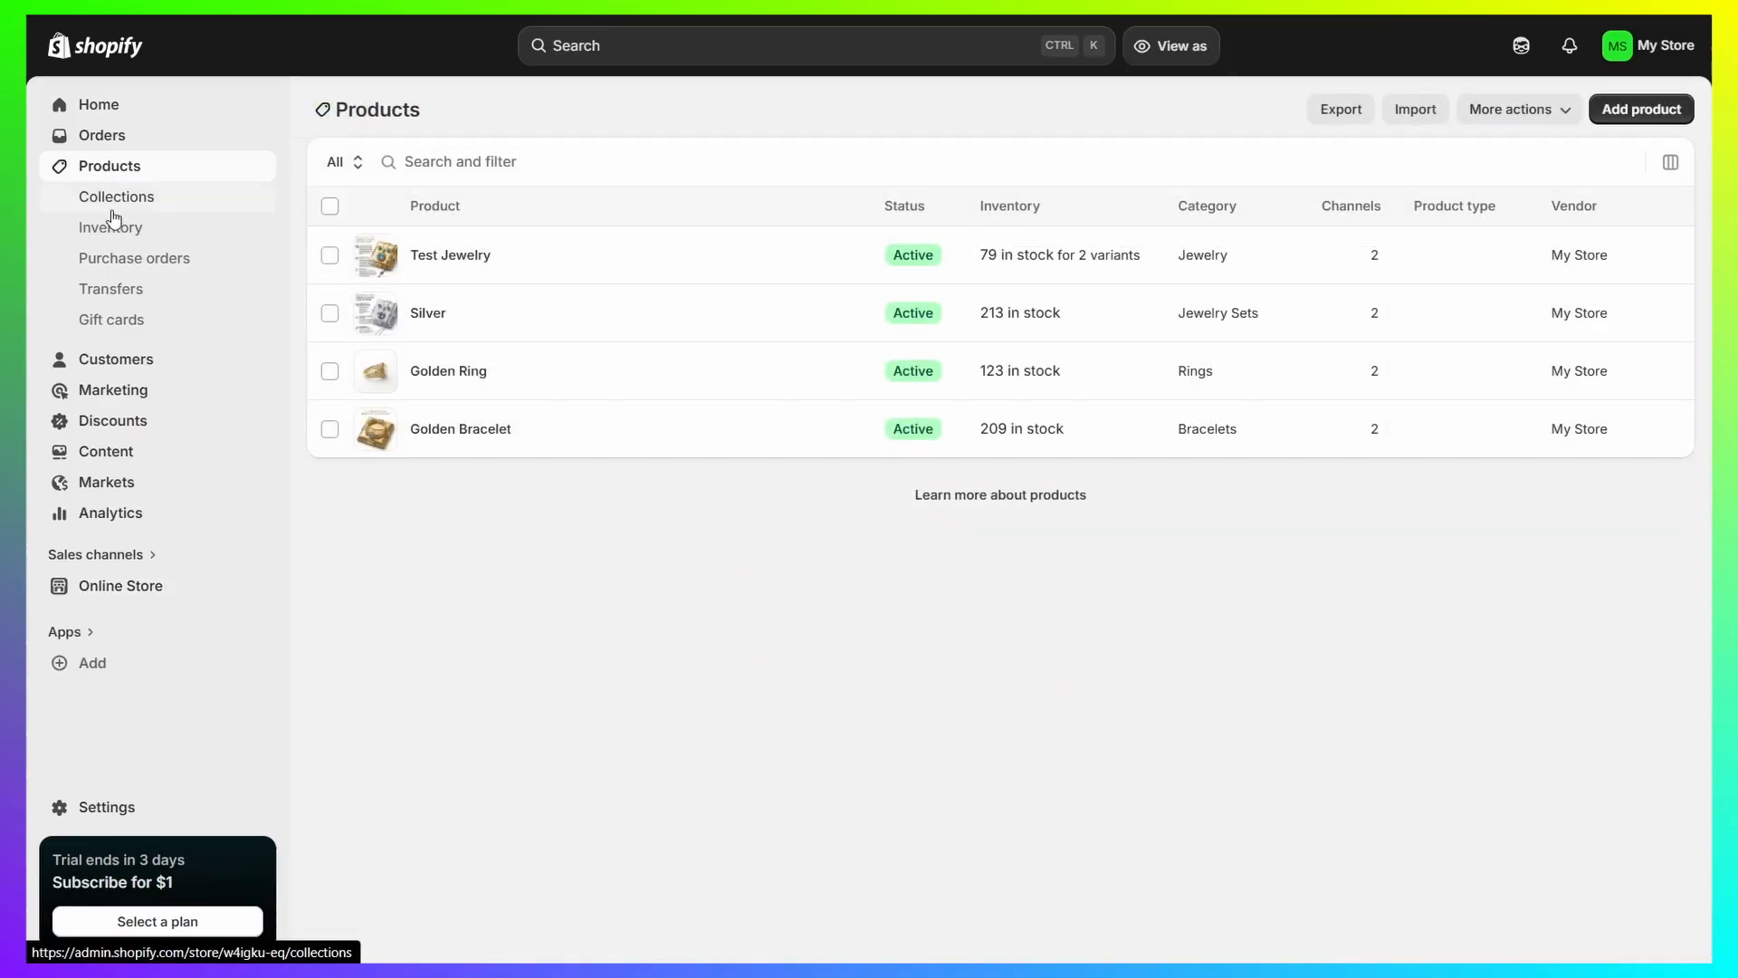
pyautogui.click(442, 429)
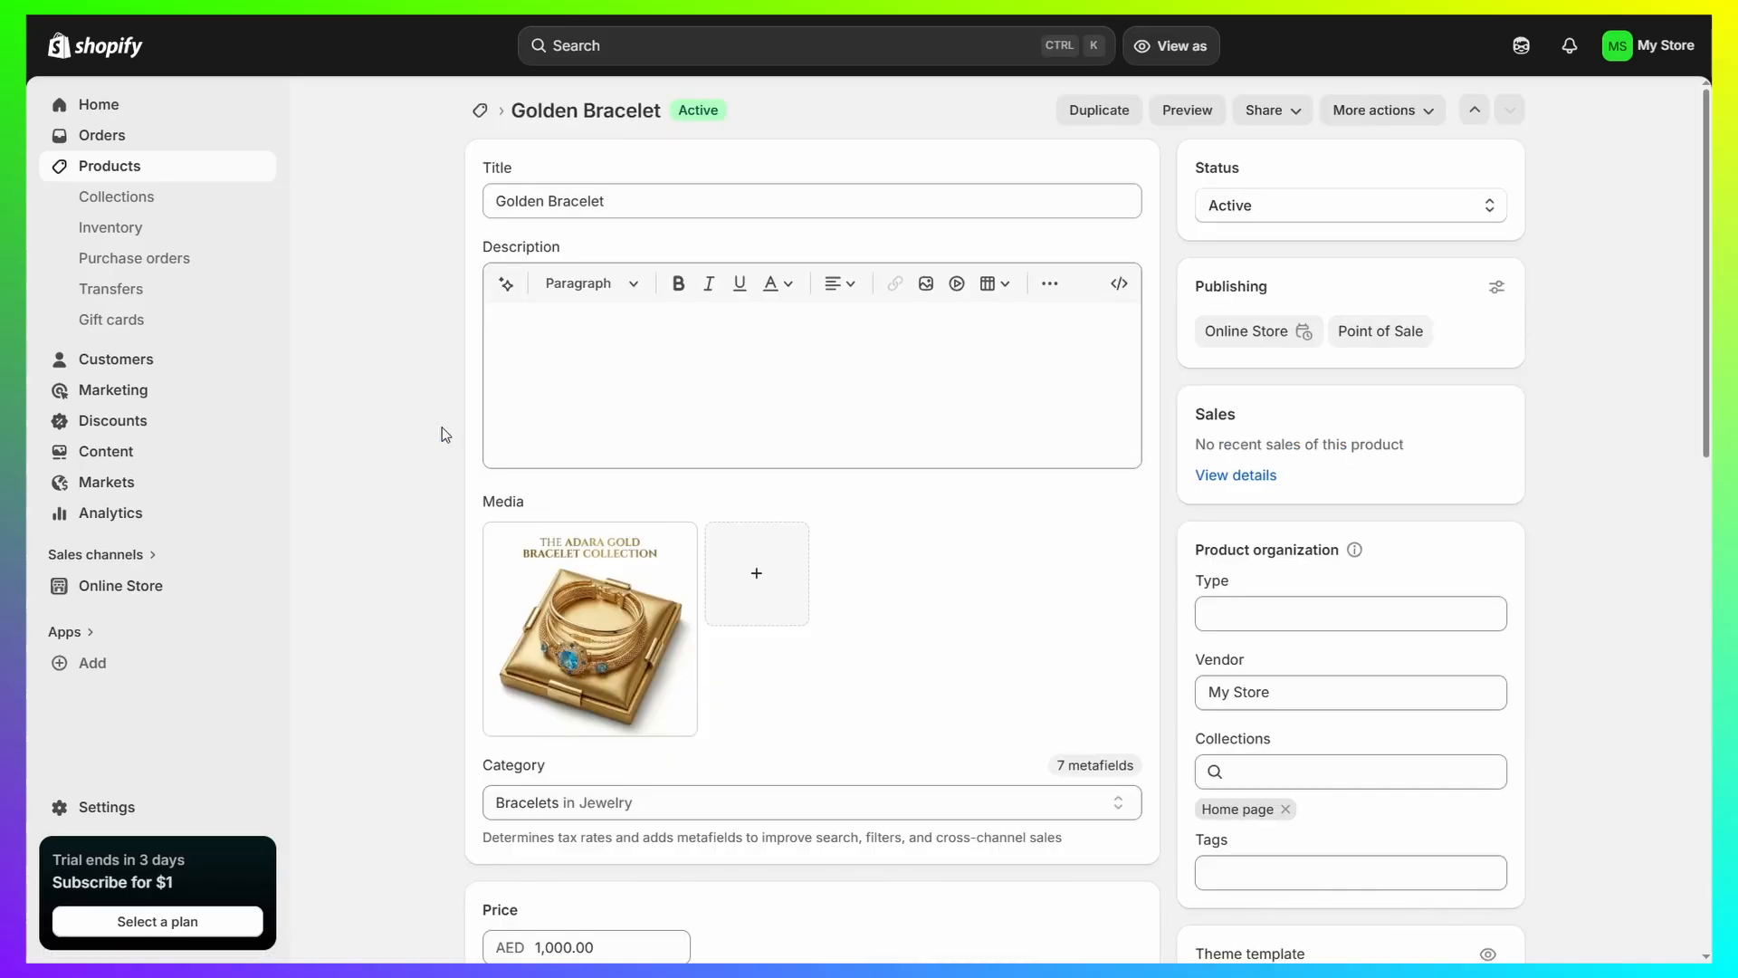
# Assign the golden-bracelet theme template to the Golden Bracelet product and save it.
pyautogui.scroll(-5, 1429, 469)
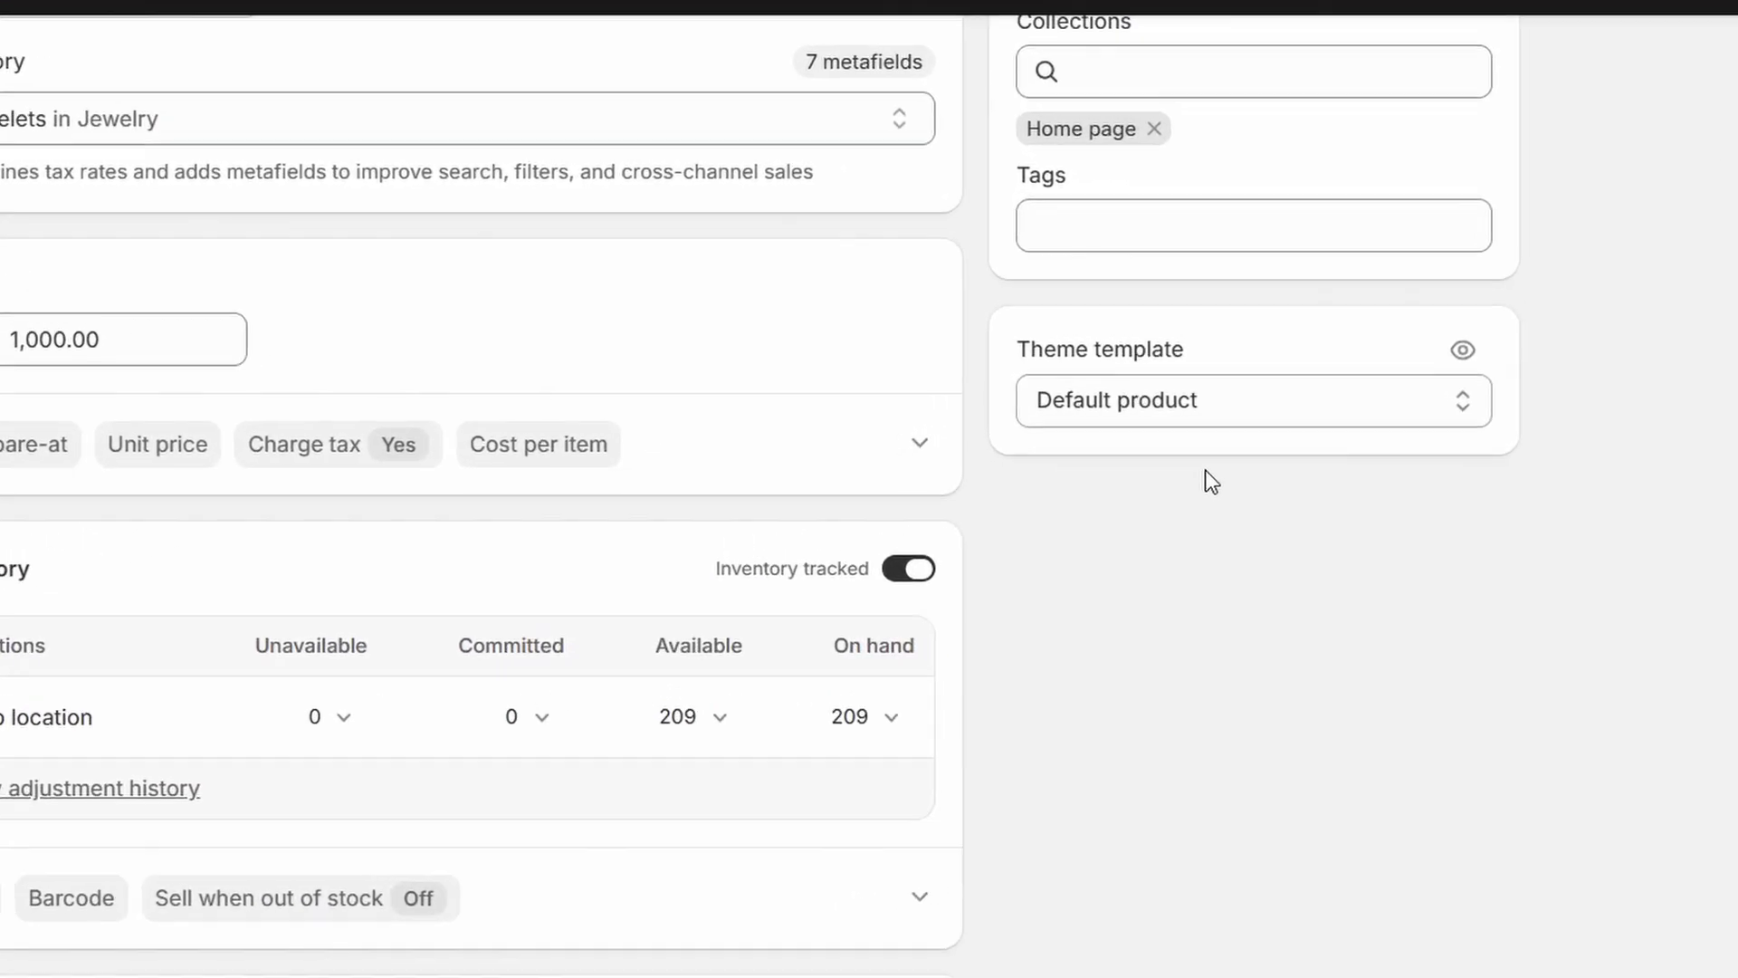
pyautogui.moveTo(937, 377); pyautogui.dragTo(1211, 369)
pyautogui.click(1222, 368)
pyautogui.click(1227, 434)
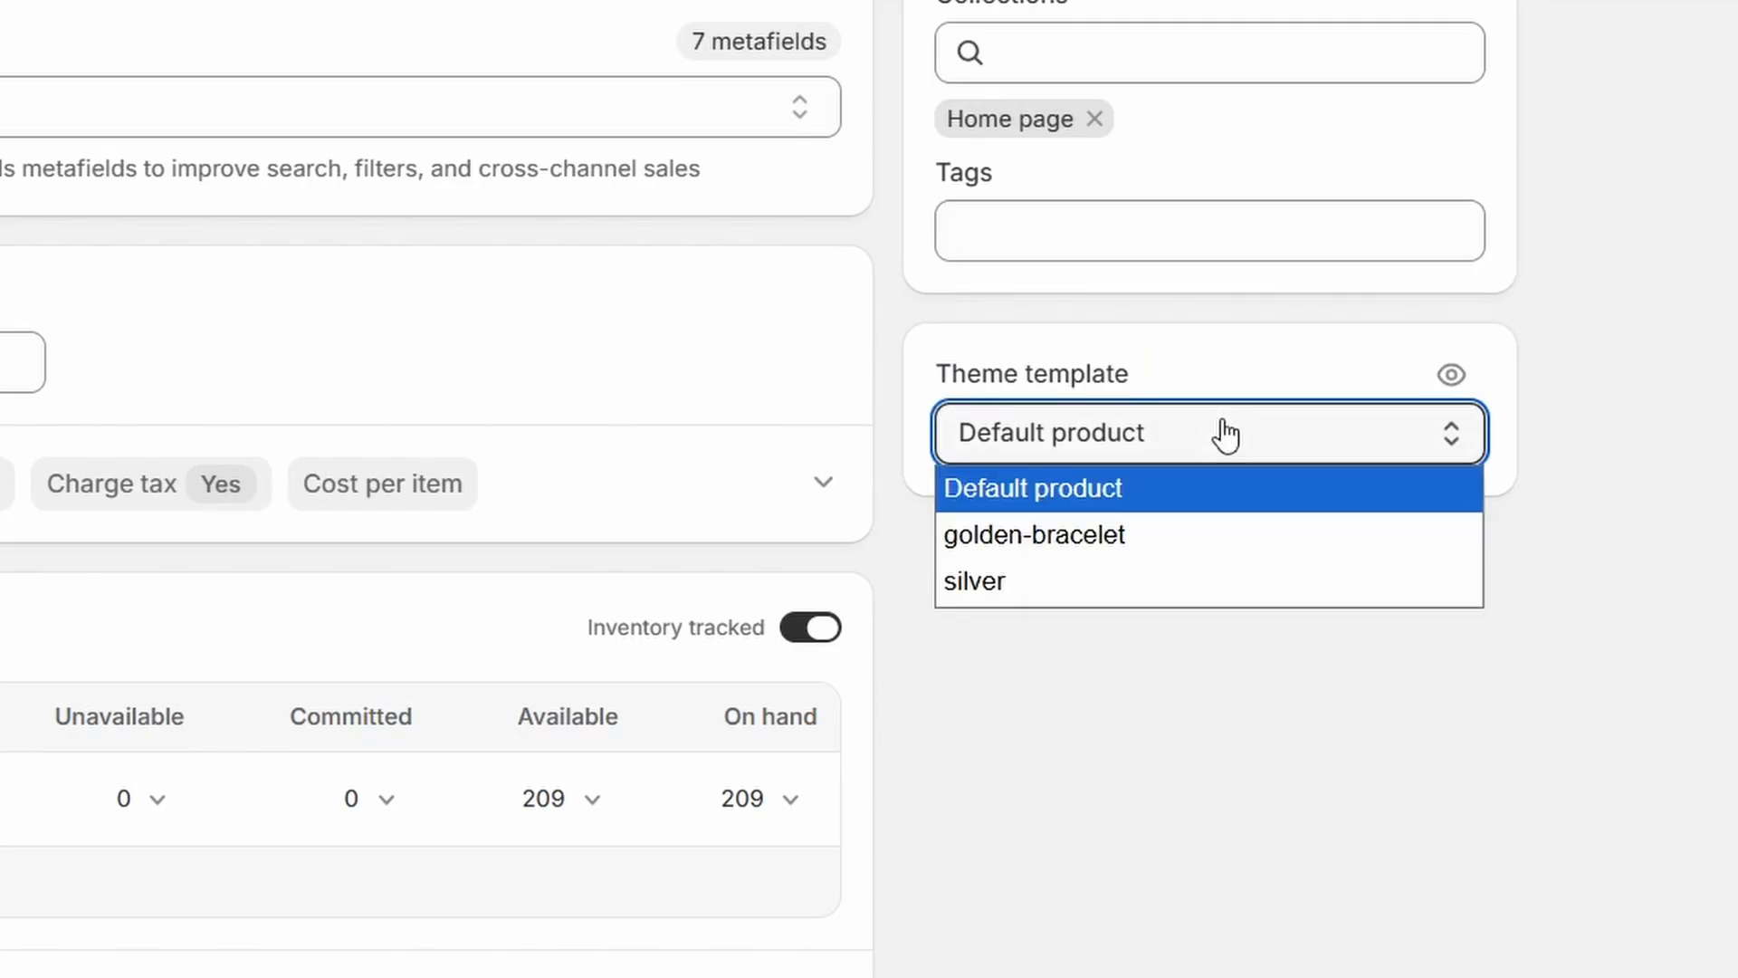
pyautogui.click(1077, 541)
pyautogui.scroll(5, 630, 178)
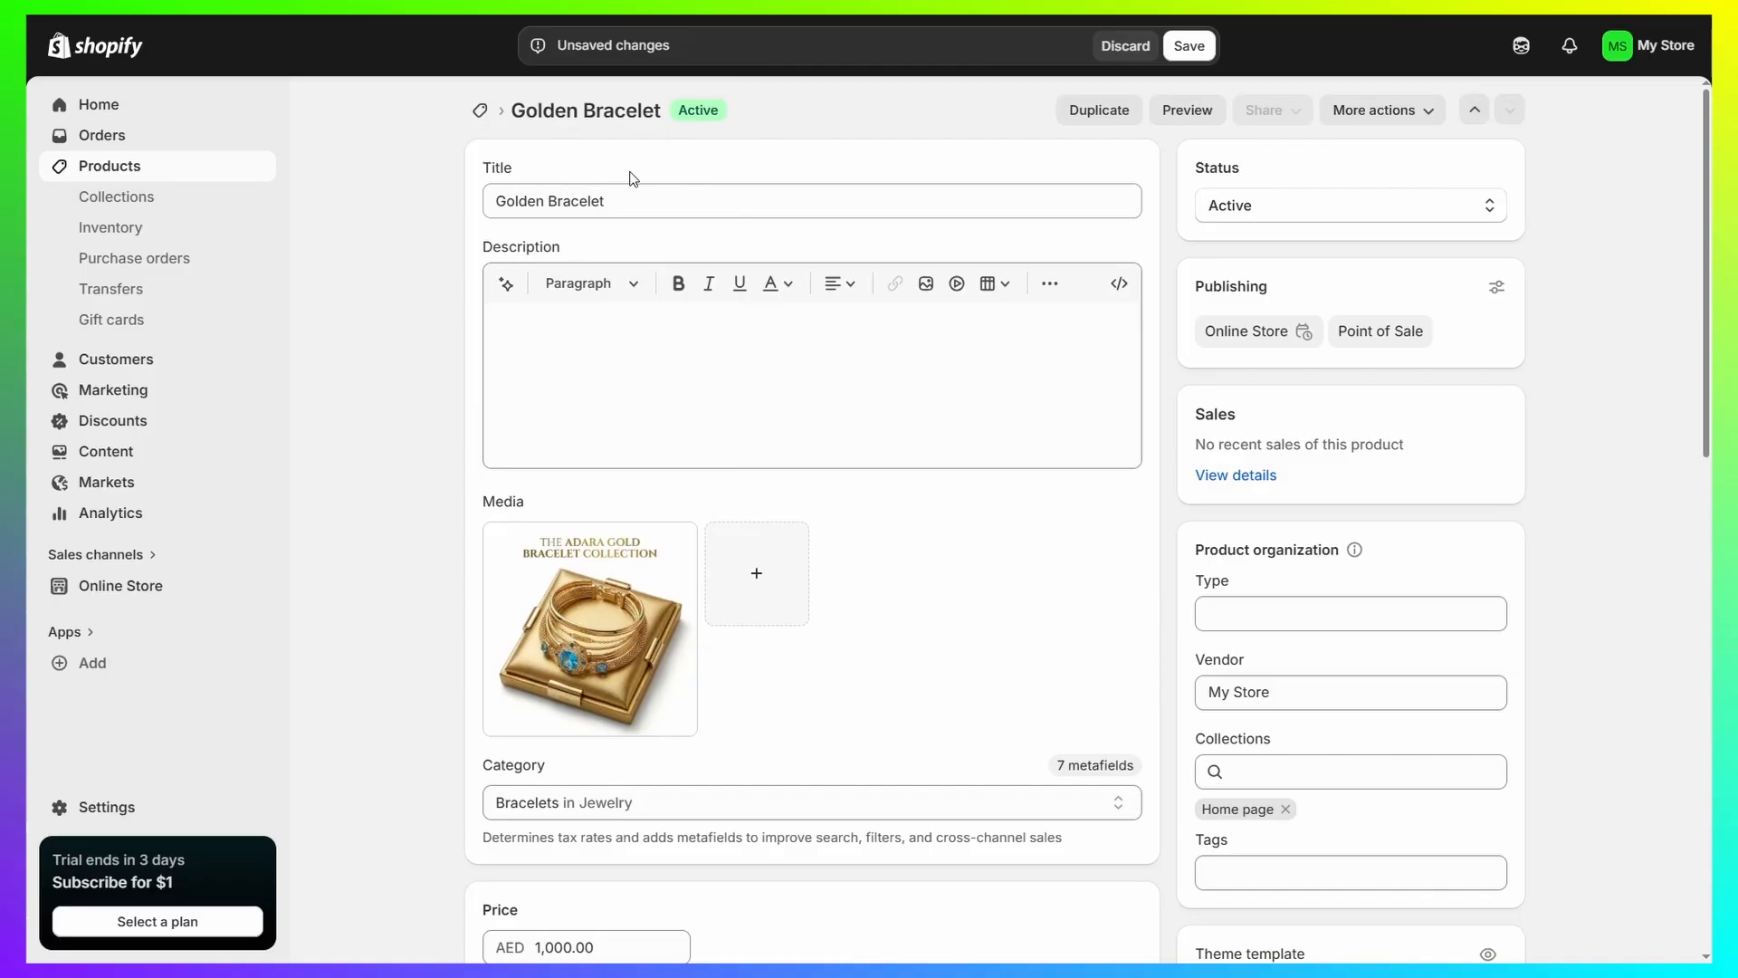
pyautogui.click(1188, 46)
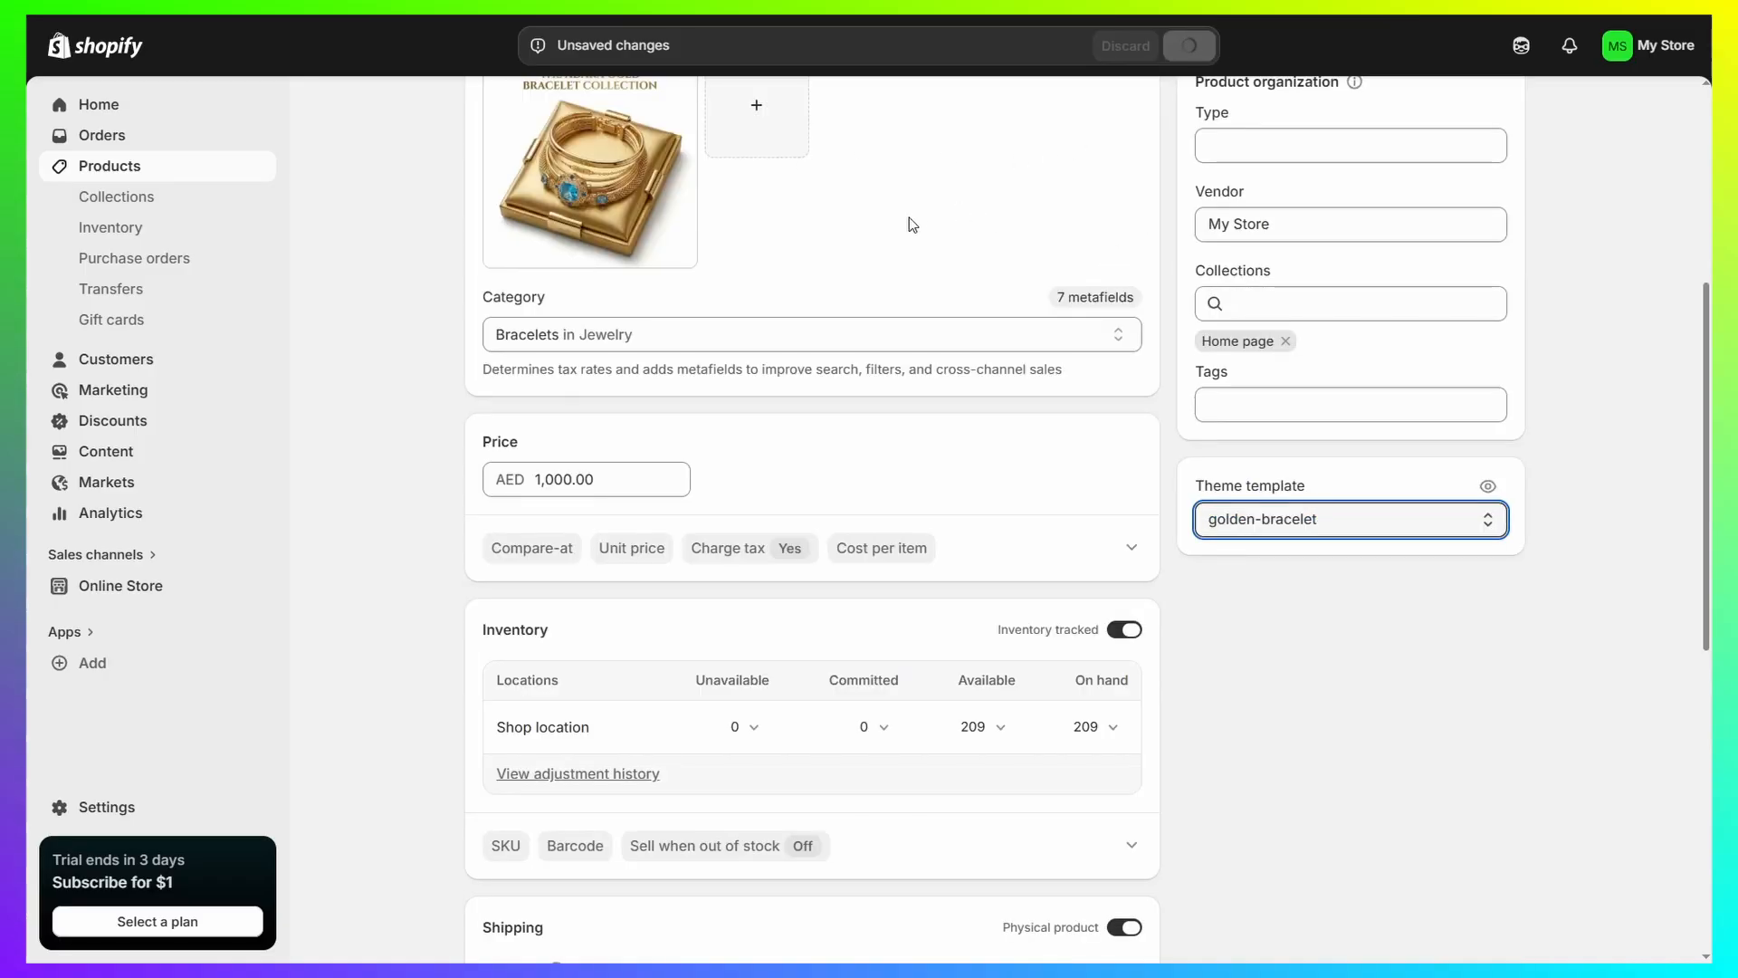
pyautogui.scroll(5, 905, 224)
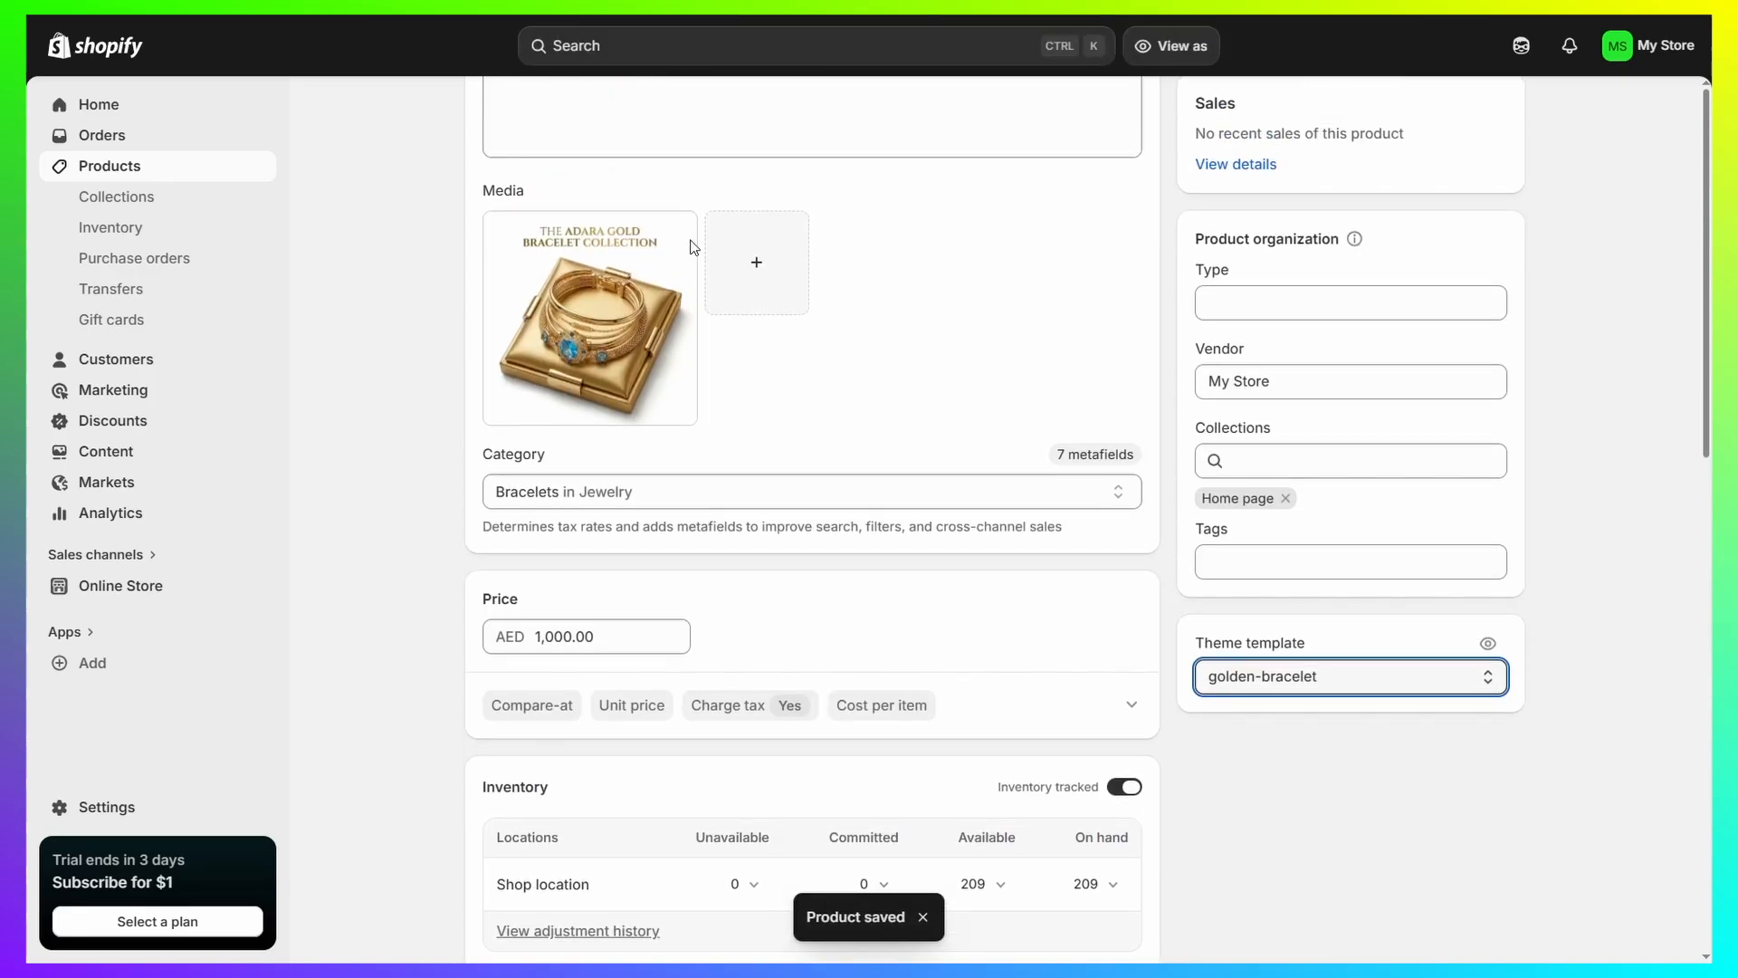
# Open the Silver product, set its theme template to silver, and save it.
pyautogui.click(480, 120)
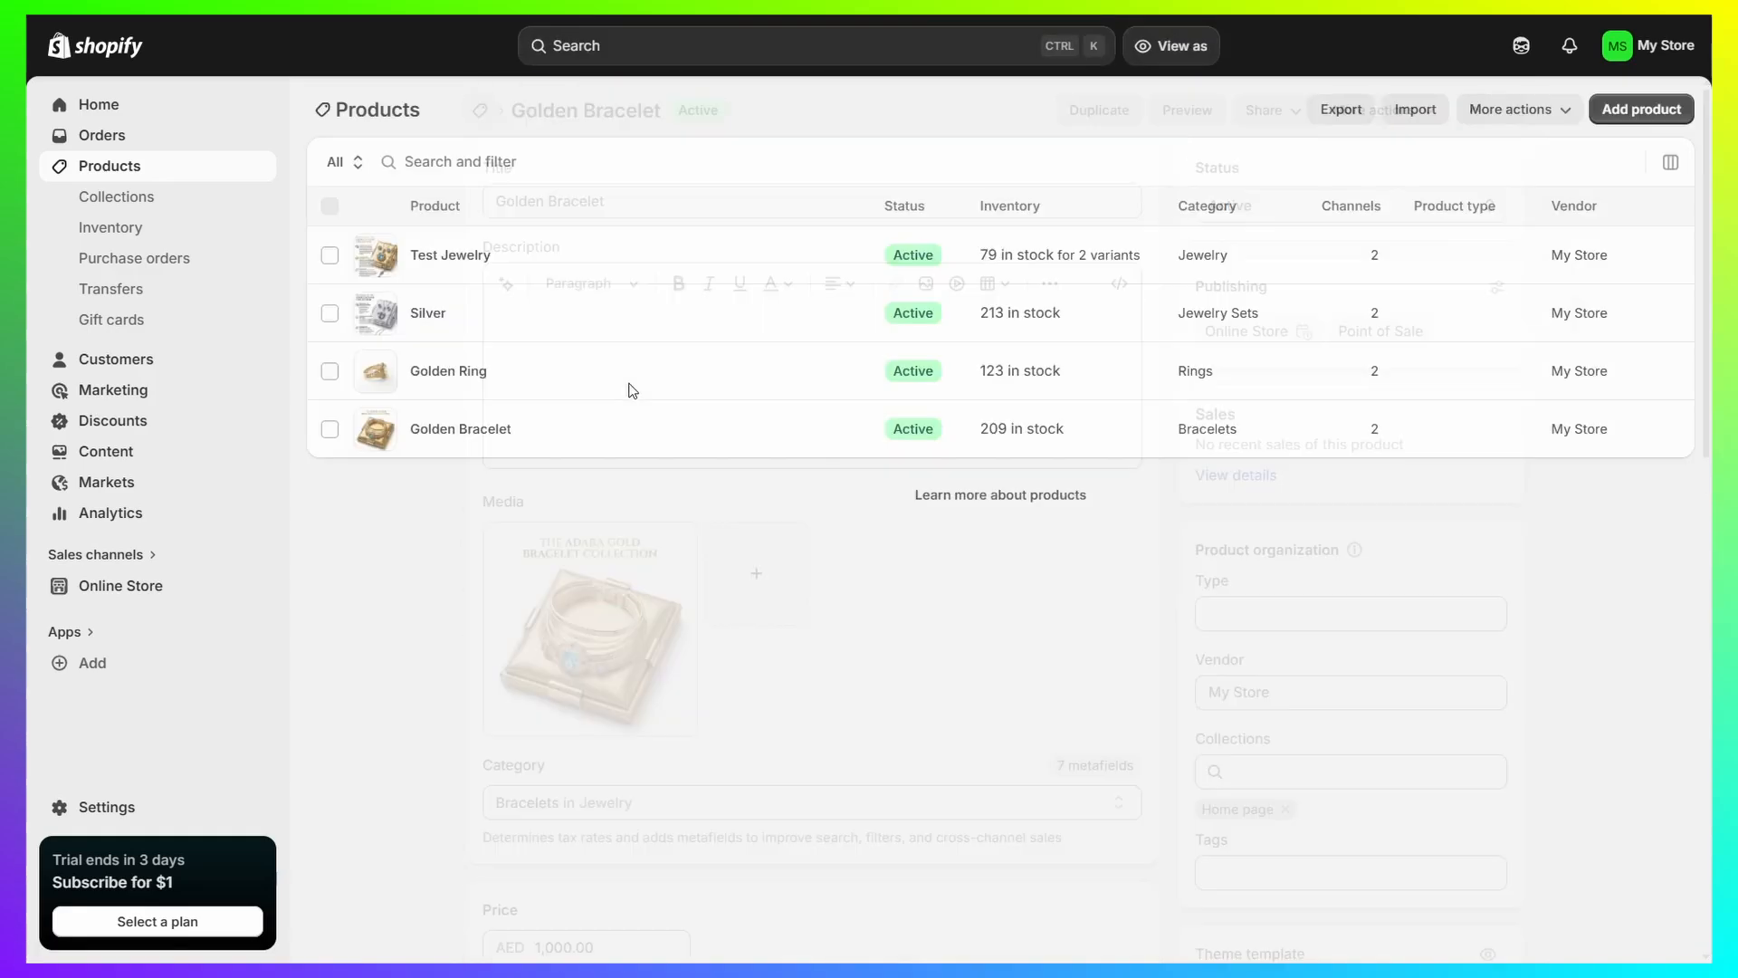
pyautogui.click(437, 314)
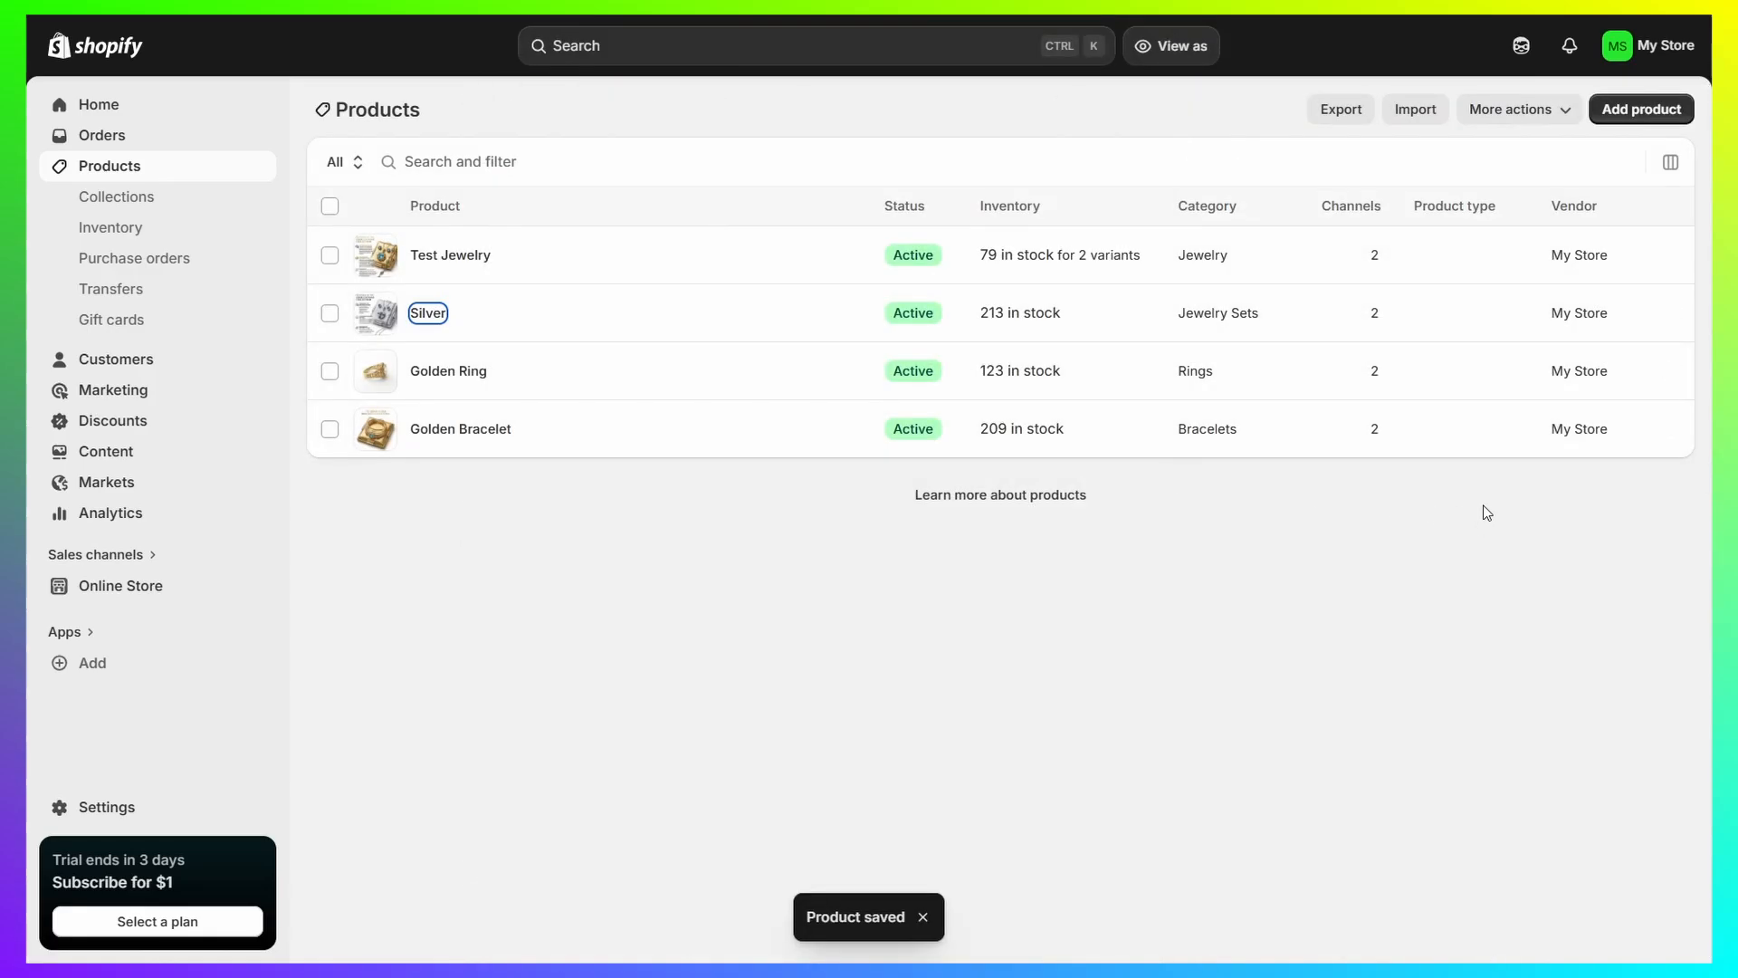
pyautogui.scroll(-4, 1377, 715)
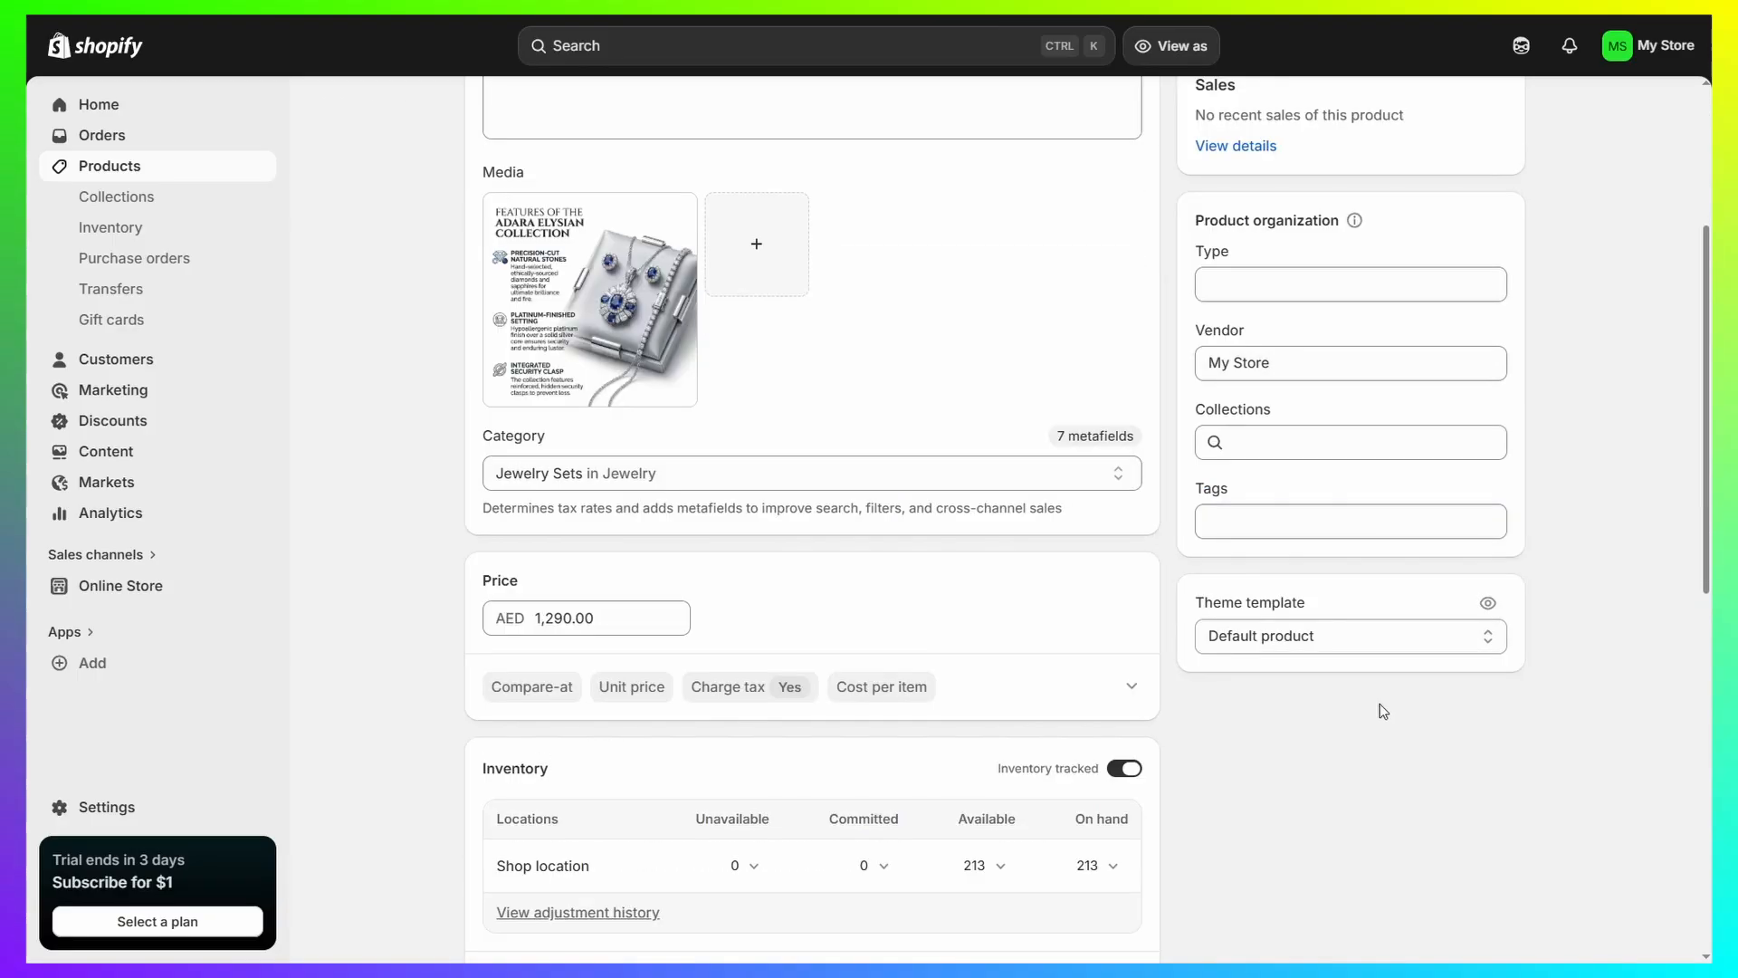
pyautogui.click(1342, 643)
pyautogui.click(1253, 719)
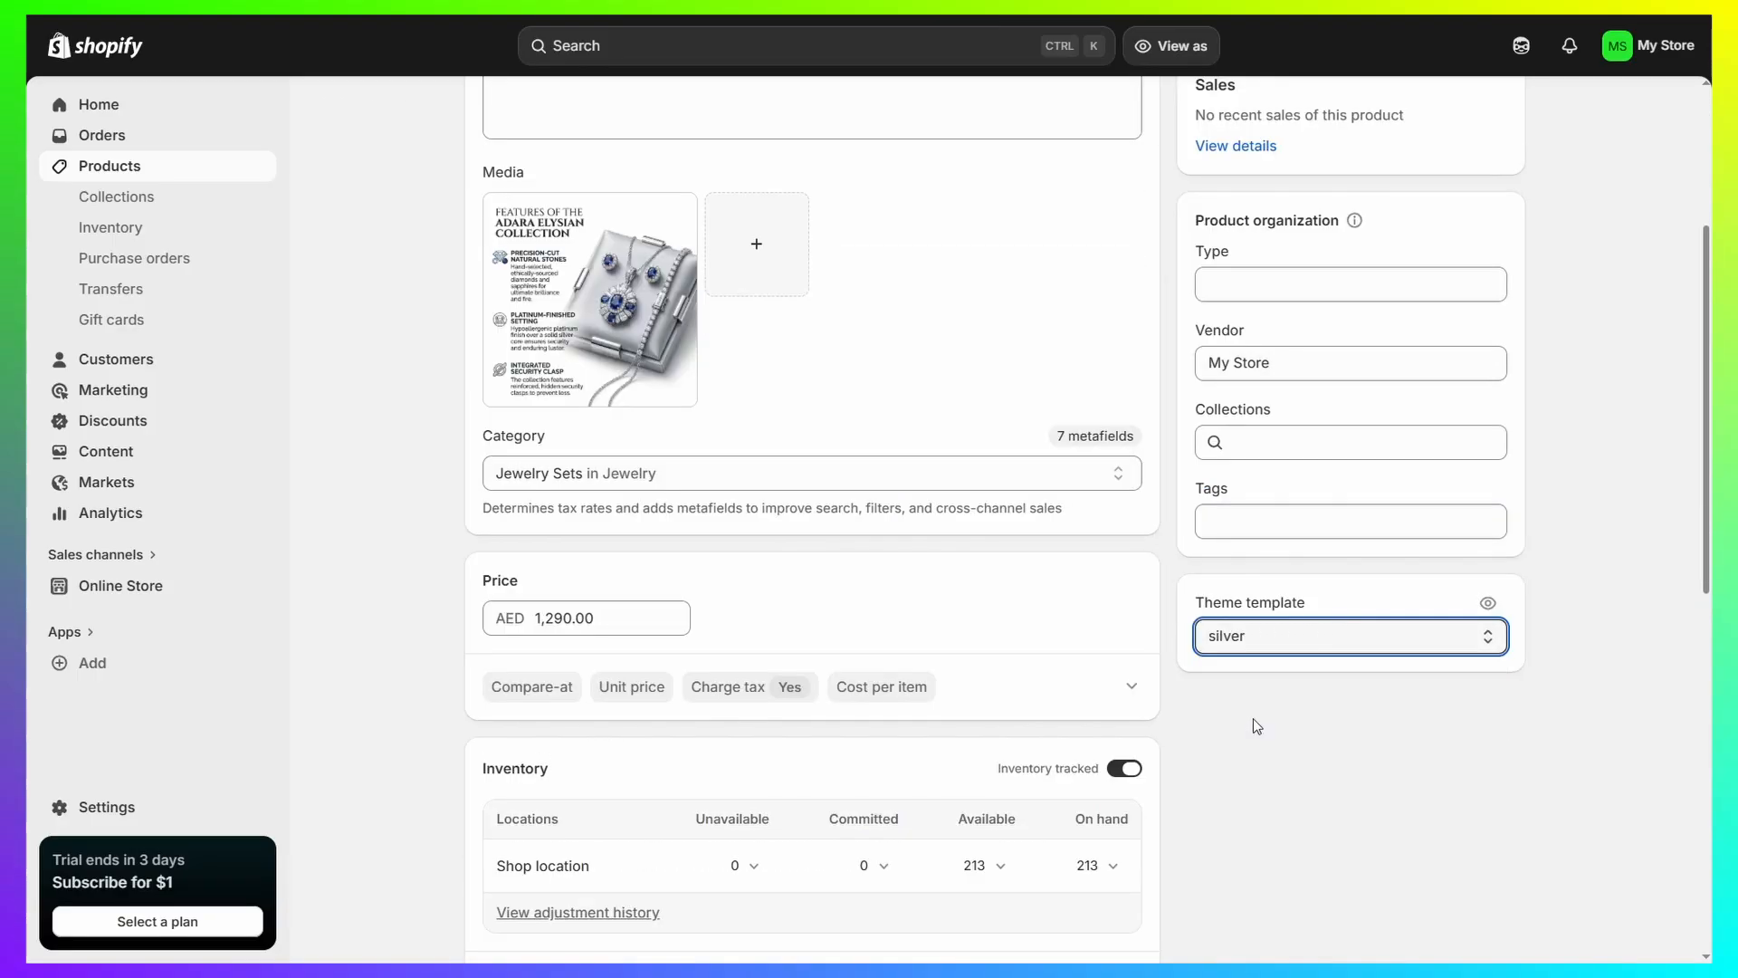
pyautogui.click(1195, 45)
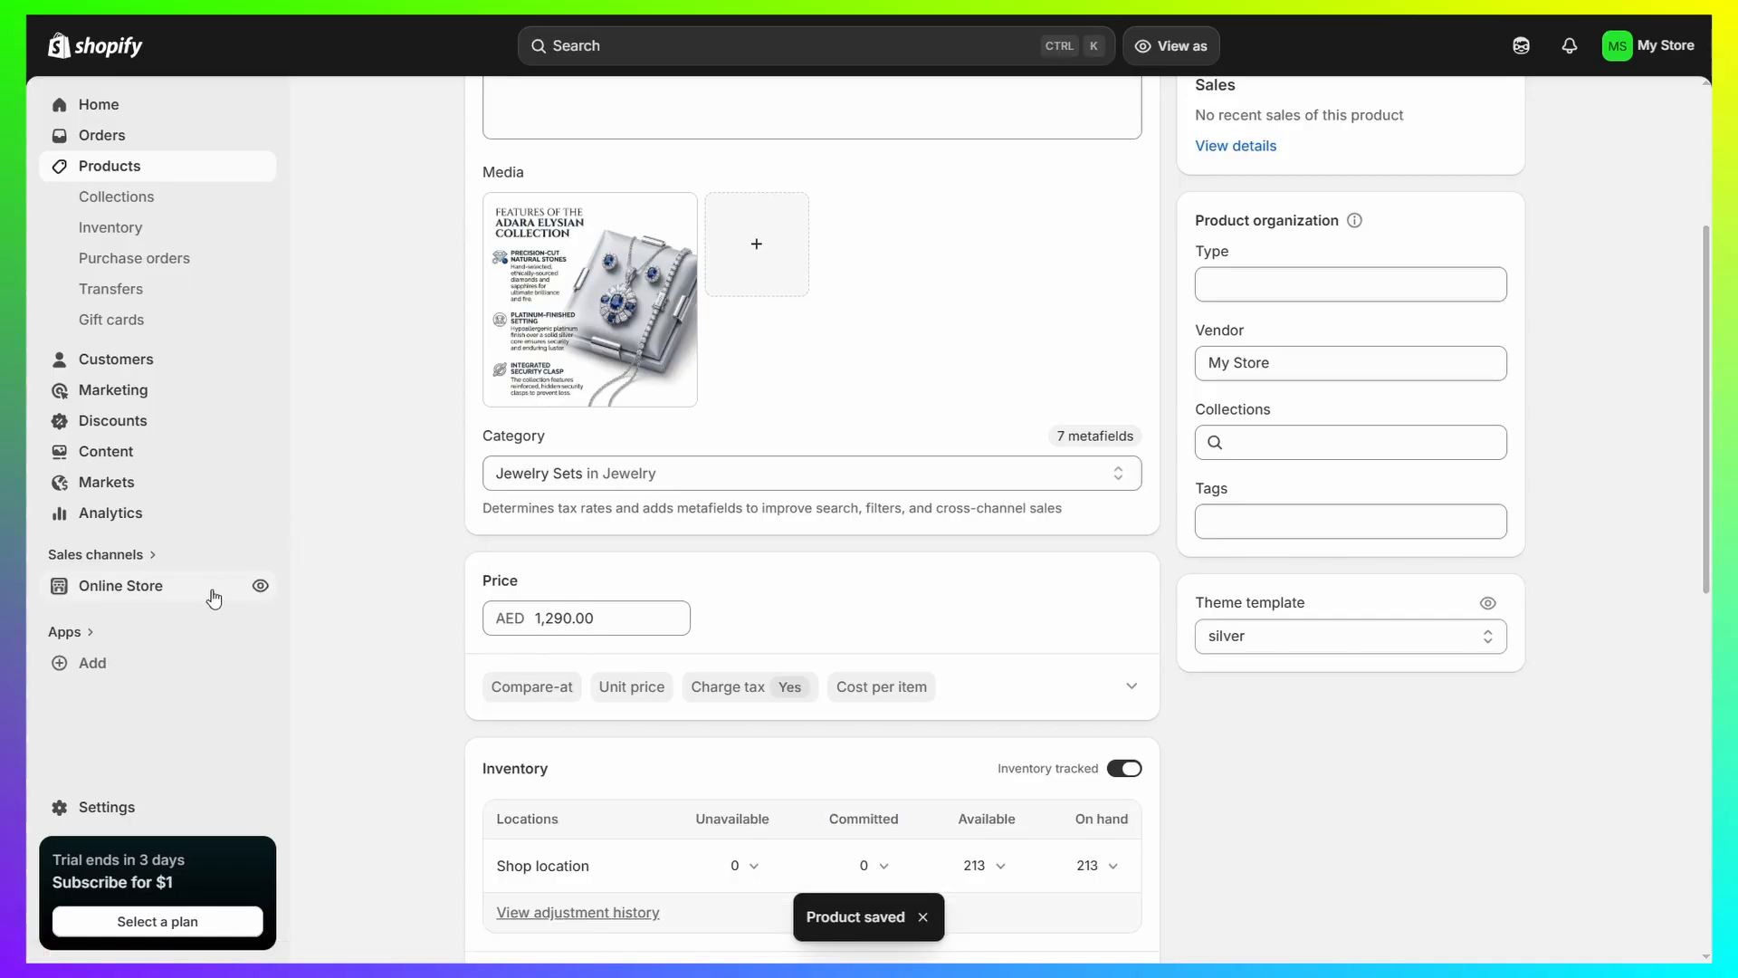
# Open the Silver product page on the live storefront and examine its custom "Image with text" section.
pyautogui.scroll(4, 344, 485)
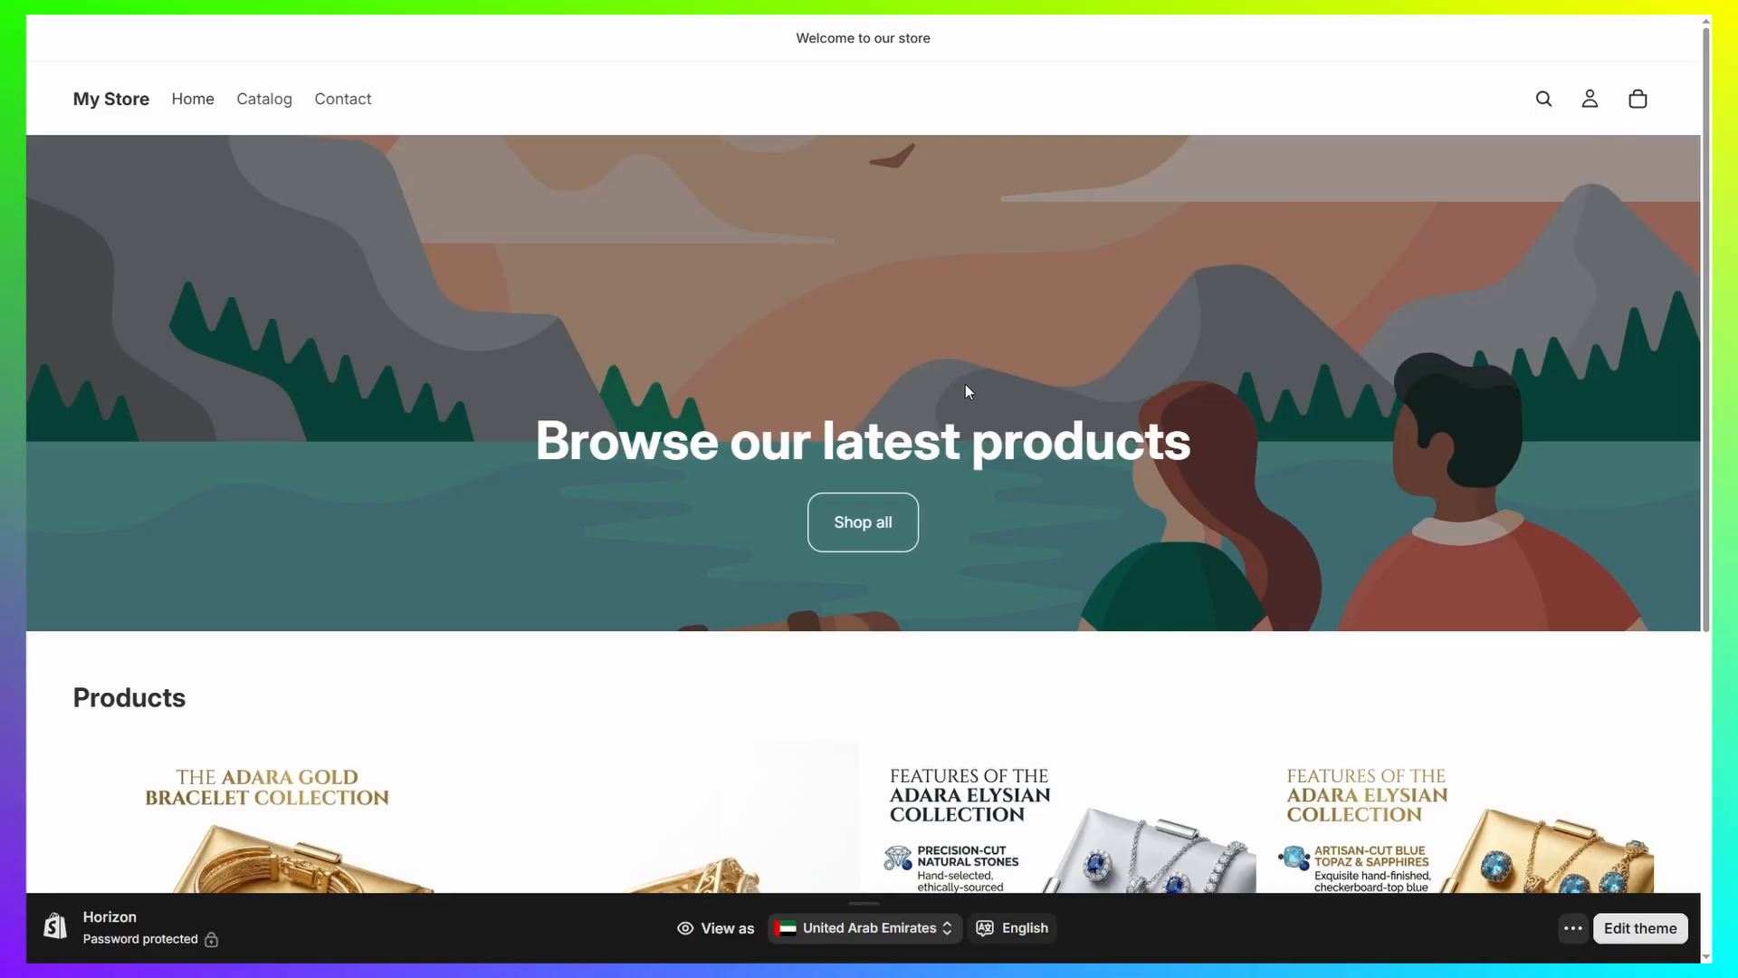
pyautogui.scroll(-5, 965, 384)
pyautogui.click(1021, 430)
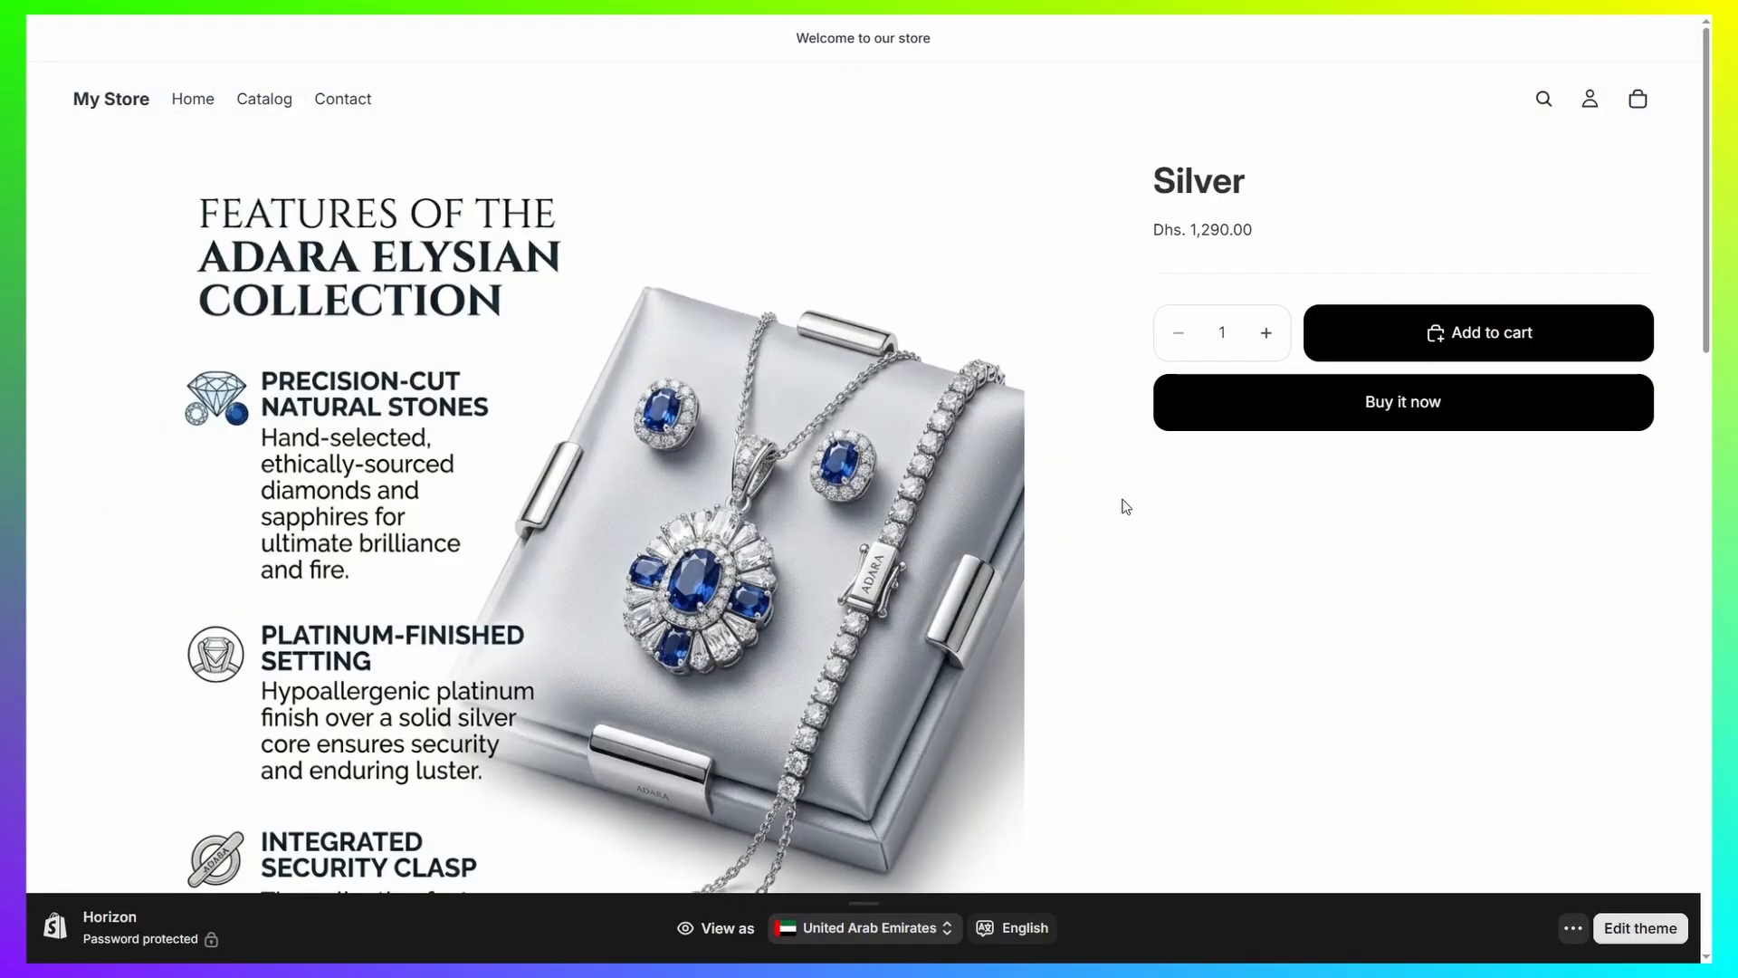
pyautogui.scroll(-10, 1122, 507)
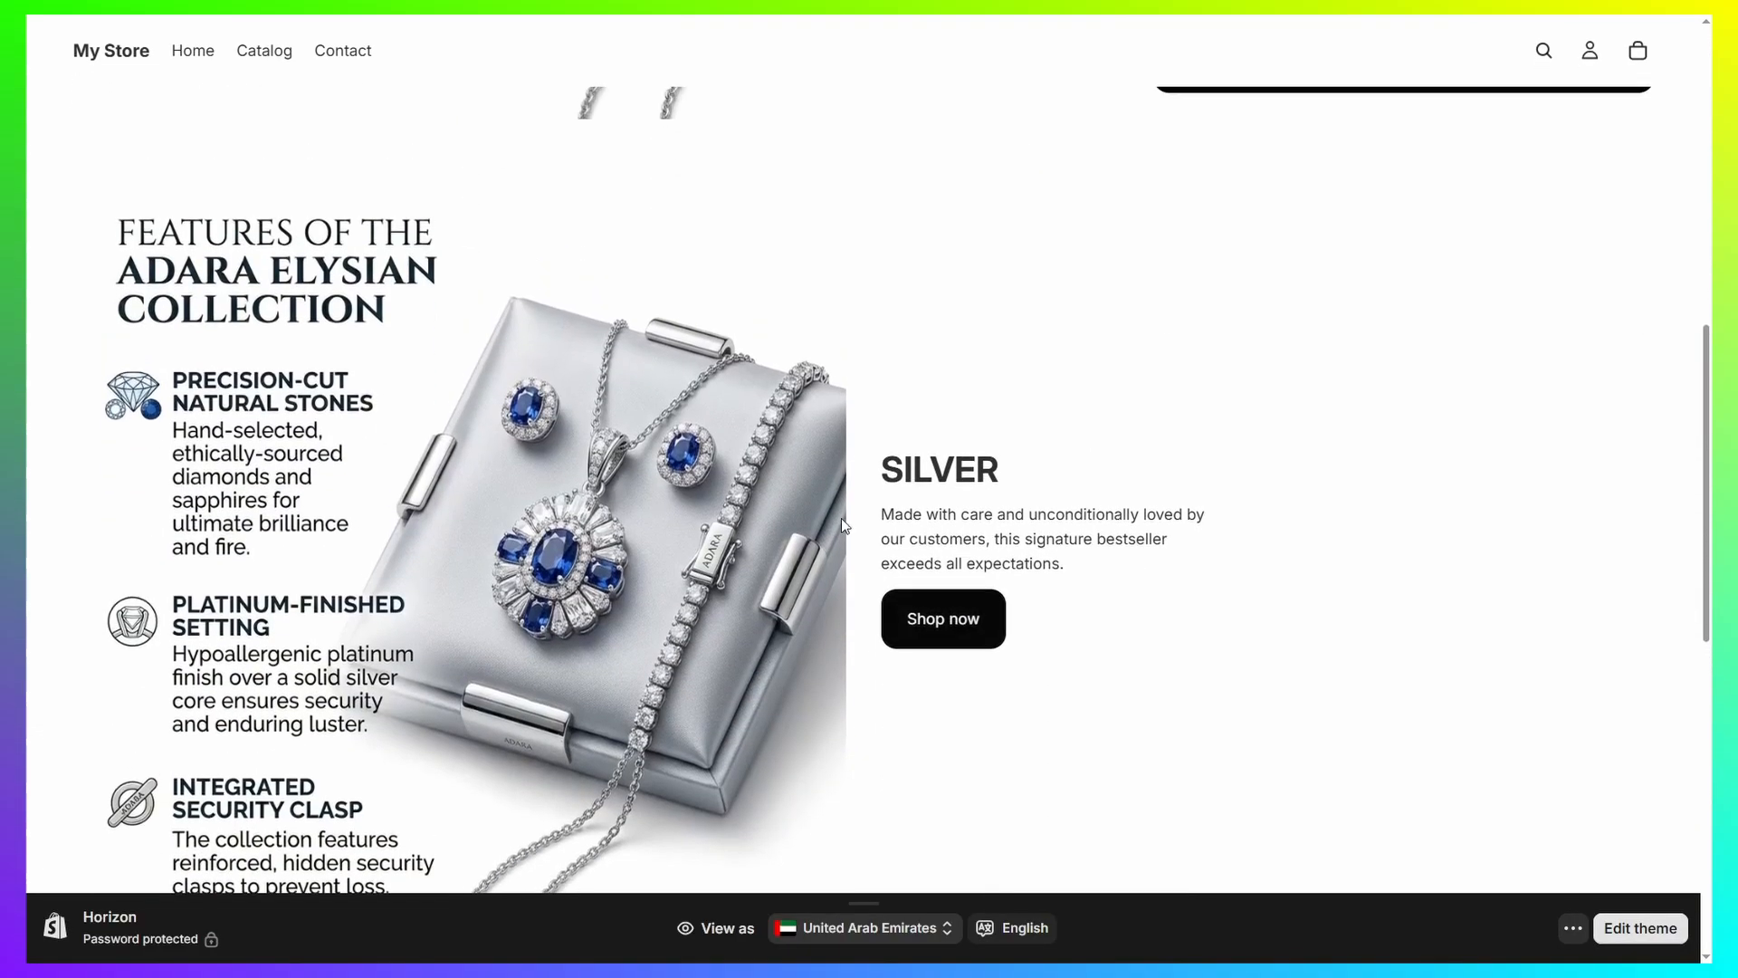
pyautogui.scroll(1, 841, 518)
pyautogui.doubleClick(912, 487)
pyautogui.click(1078, 477)
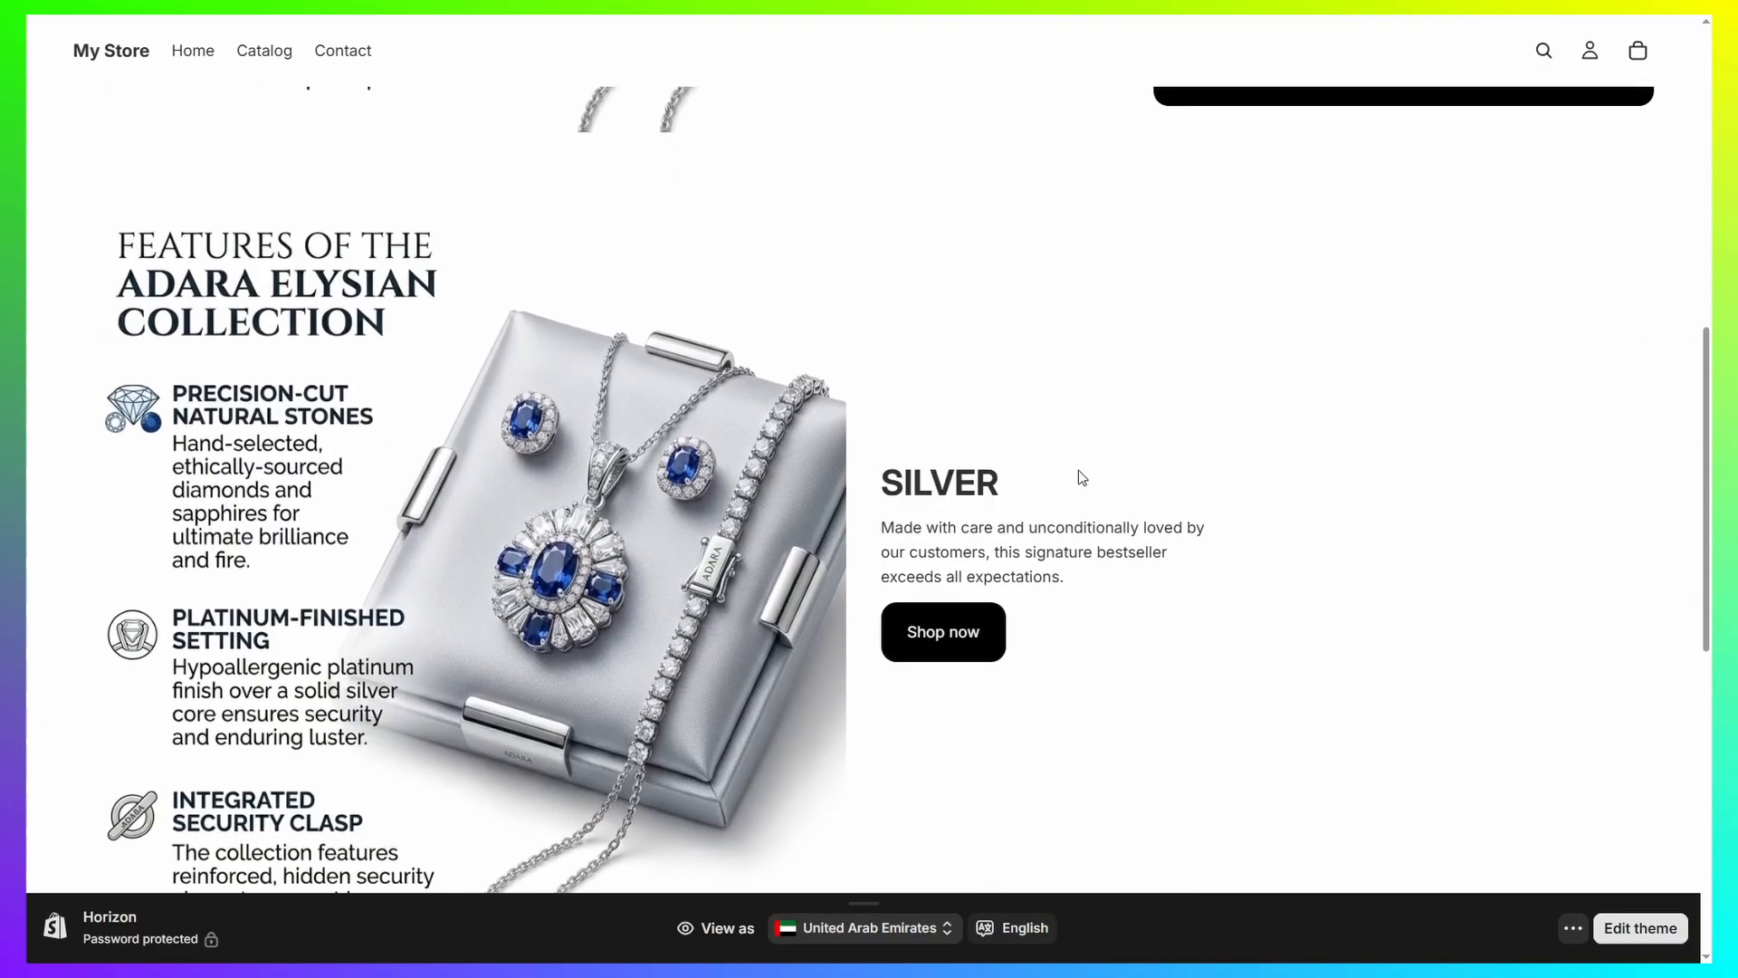
pyautogui.scroll(9, 1327, 504)
# Open the Golden Bracelet product page on the storefront and examine its custom hero section.
pyautogui.scroll(-12, 742, 448)
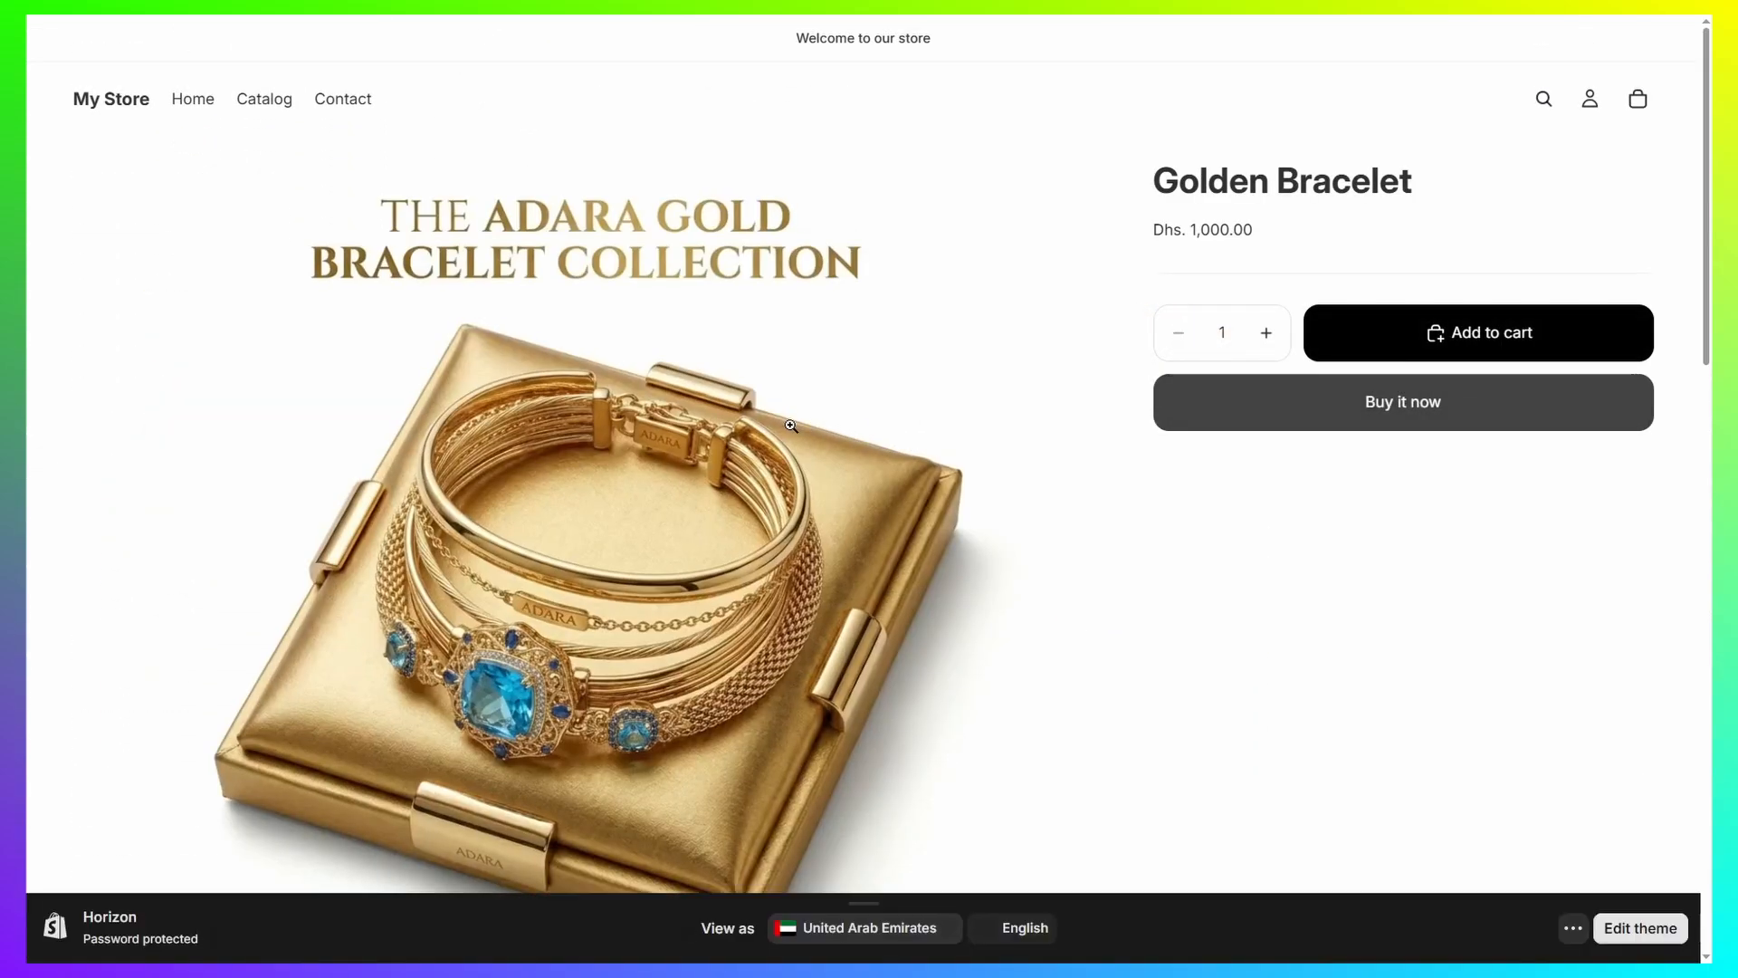
pyautogui.scroll(-4, 885, 572)
pyautogui.scroll(-2, 887, 574)
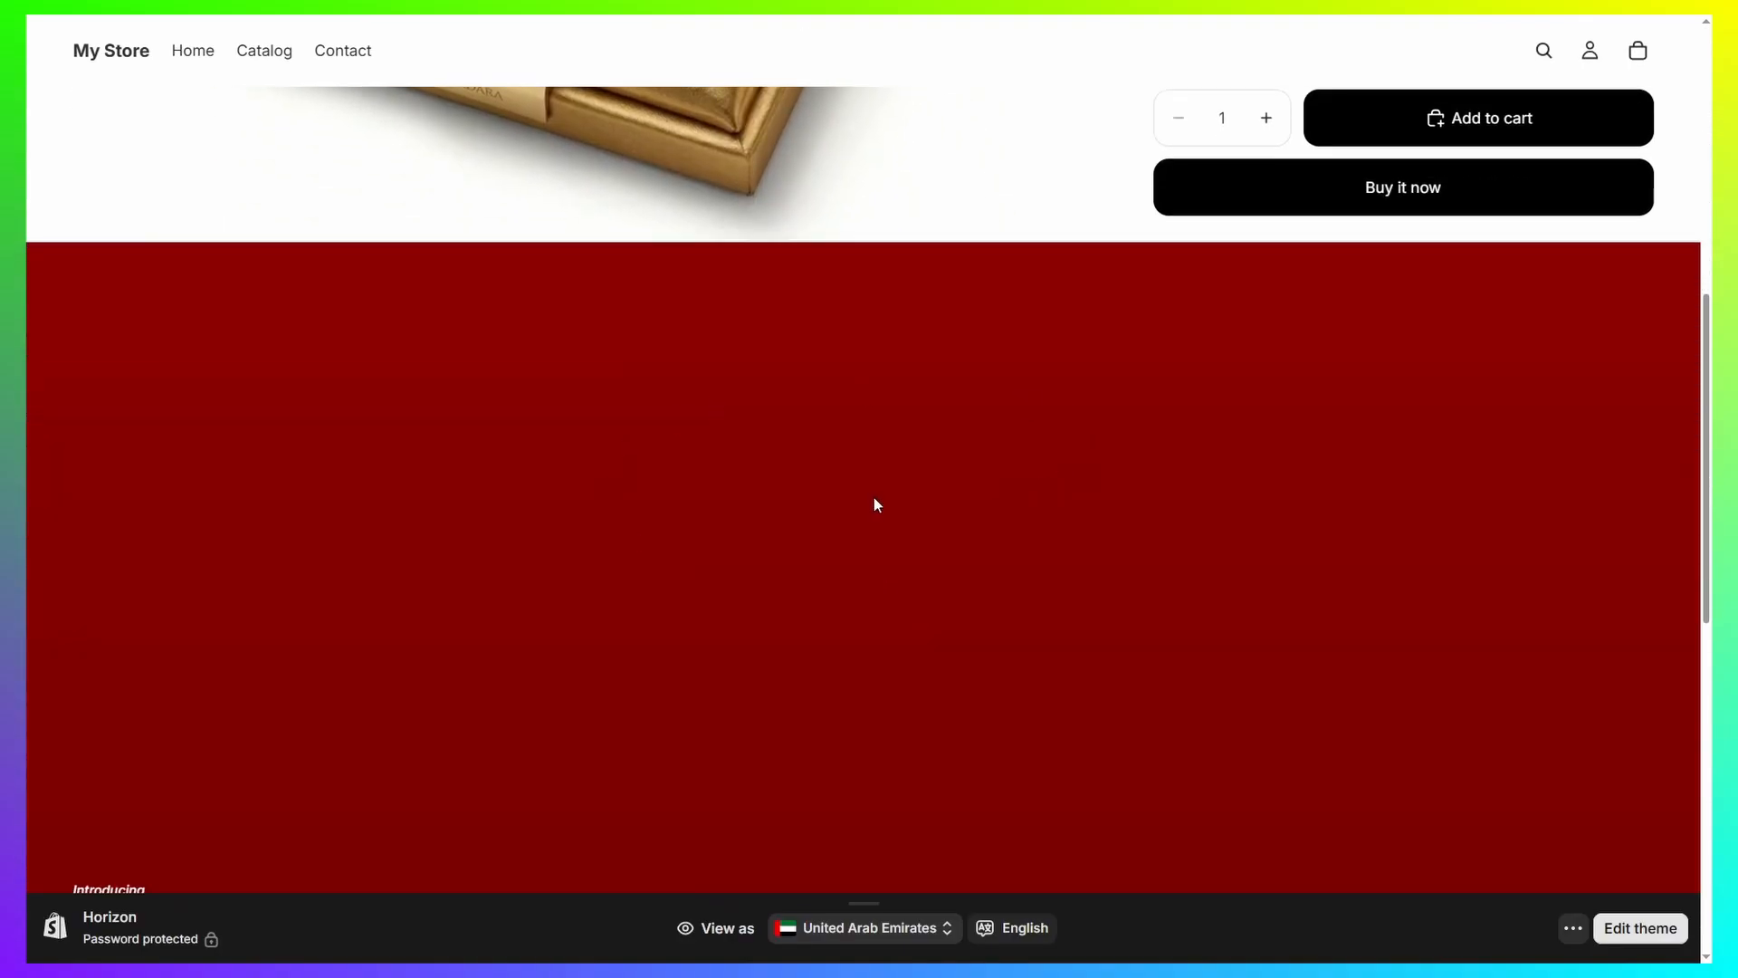
pyautogui.scroll(-7, 878, 499)
pyautogui.scroll(10, 905, 511)
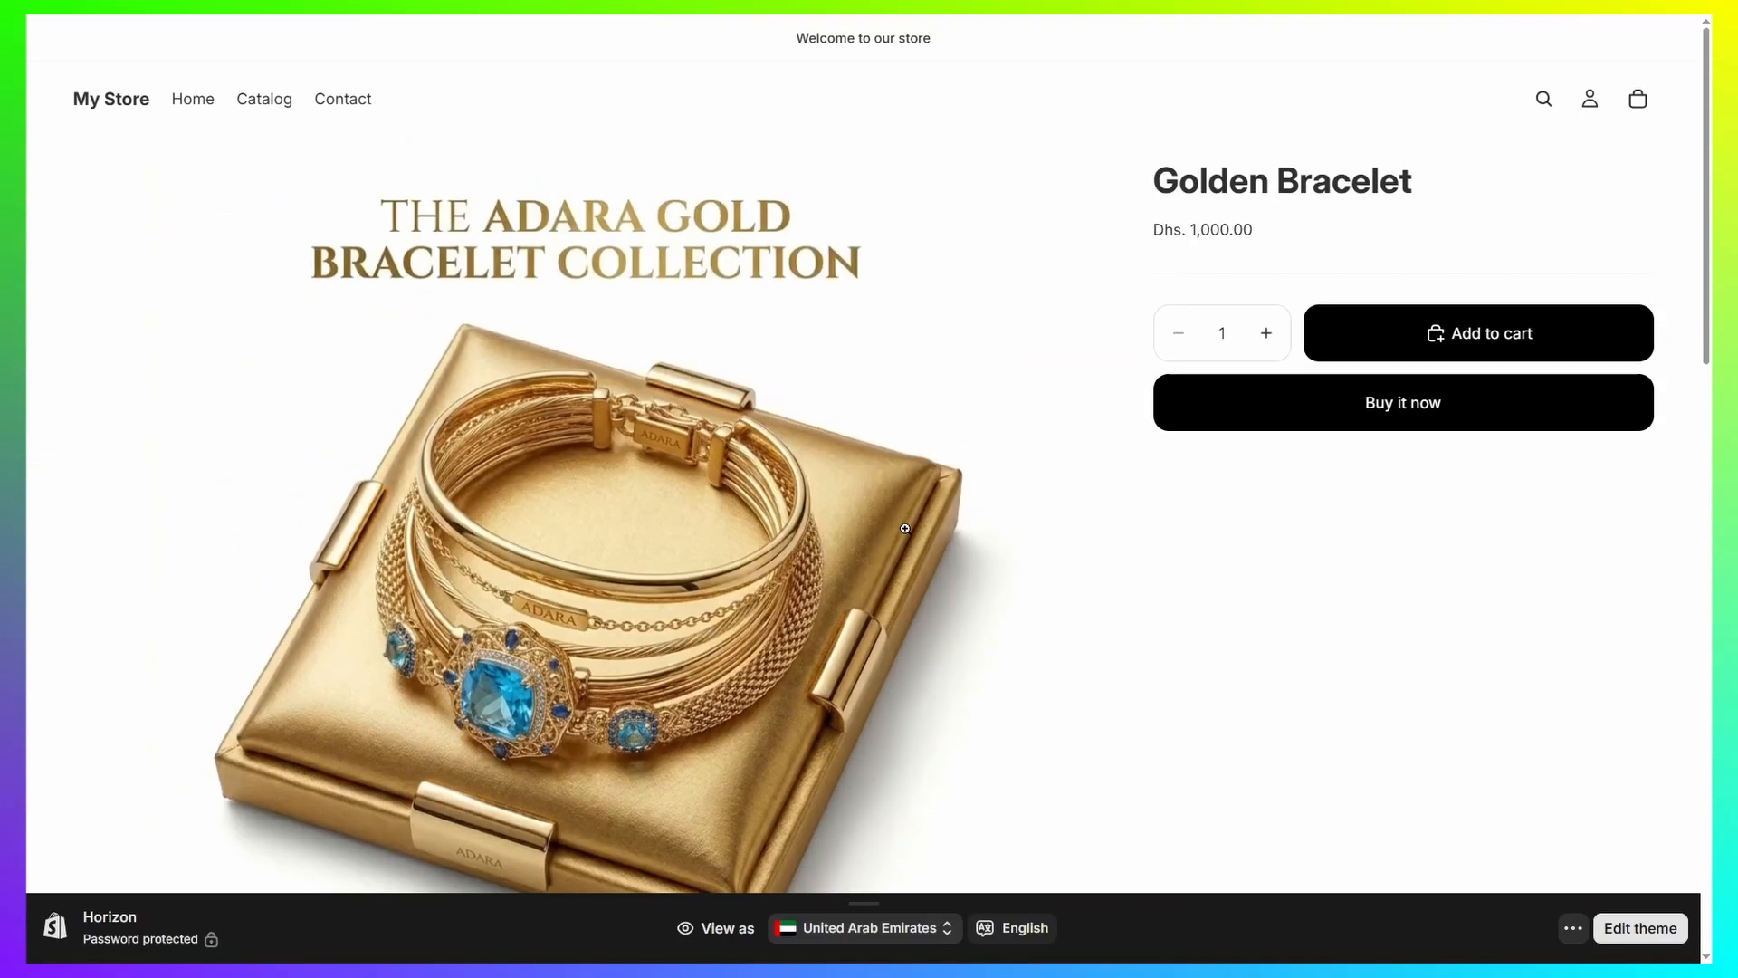
pyautogui.scroll(-3, 904, 528)
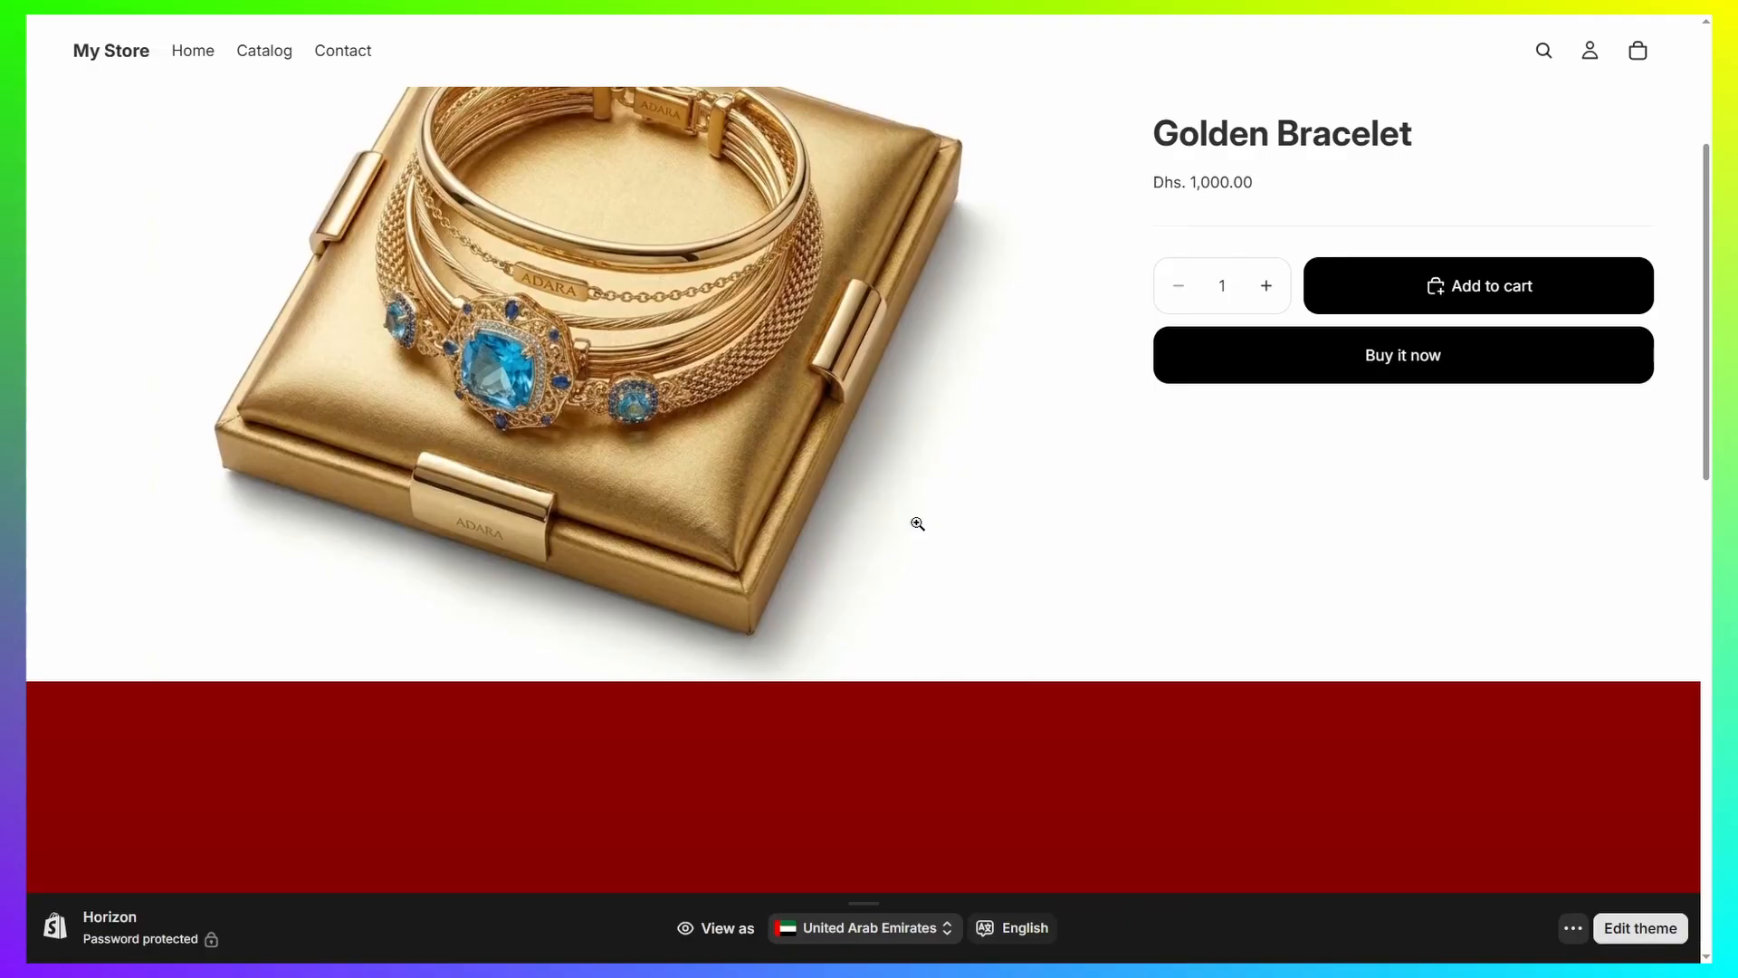